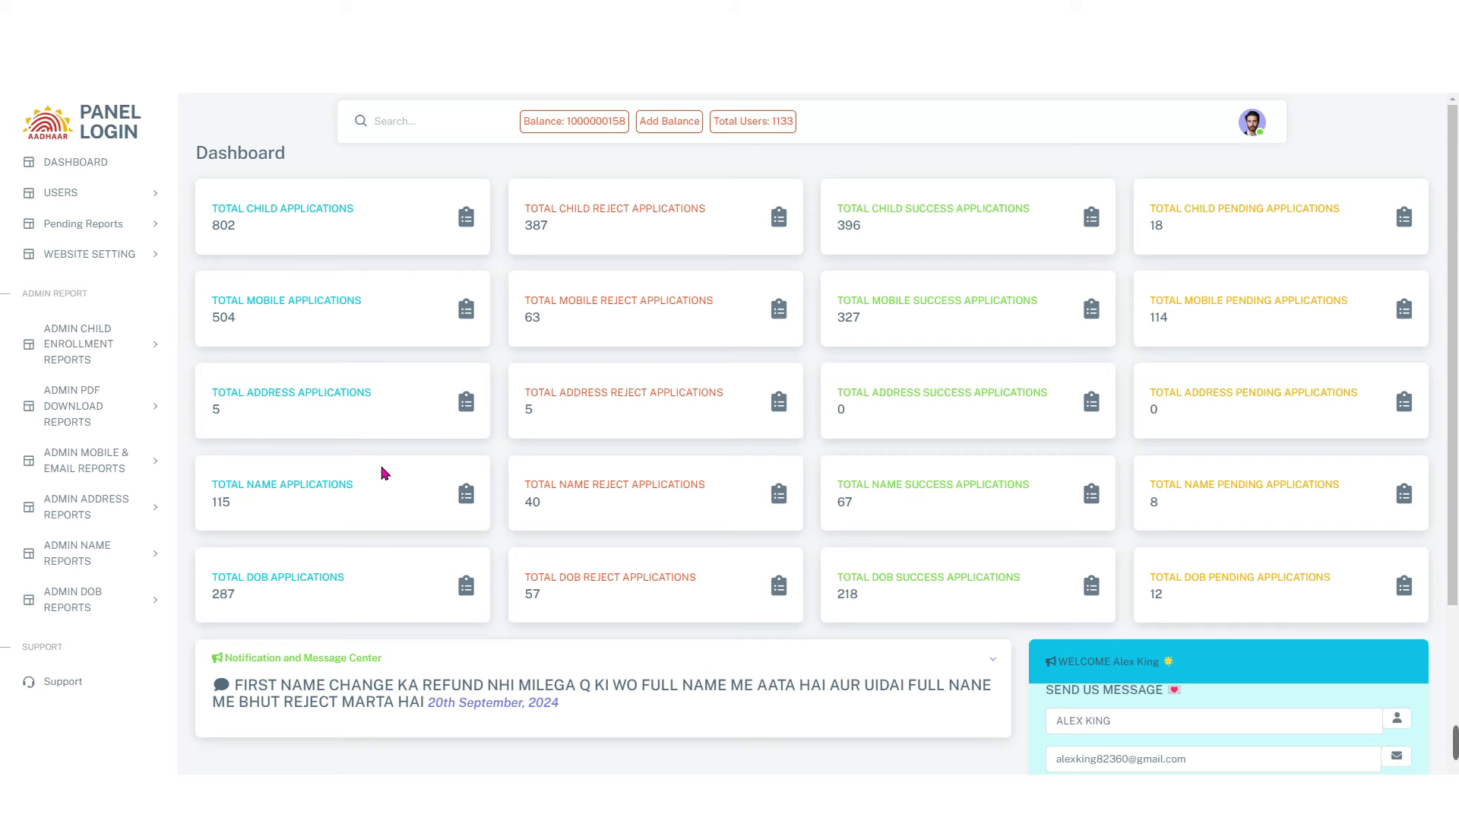
- Examine the dashboard's application totals by category and status, including the rejected name applications
{"action": "scroll", "coordinate": [407, 479], "scroll_direction": "down", "scroll_amount": 3}
{"action": "scroll", "coordinate": [380, 532], "scroll_direction": "up", "scroll_amount": 3}
{"action": "scroll", "coordinate": [605, 515], "scroll_direction": "down", "scroll_amount": 1}
{"action": "scroll", "coordinate": [615, 521], "scroll_direction": "up", "scroll_amount": 1}
{"action": "mouse_move", "coordinate": [596, 496]}
{"action": "left_mouse_down"}
{"action": "mouse_move", "coordinate": [560, 487]}
{"action": "mouse_move", "coordinate": [596, 490]}
{"action": "left_mouse_up"}
{"action": "mouse_move", "coordinate": [700, 487]}
{"action": "left_mouse_down"}
{"action": "mouse_move", "coordinate": [532, 463]}
{"action": "mouse_move", "coordinate": [709, 492]}
{"action": "left_mouse_up"}
{"action": "left_click", "coordinate": [535, 494]}
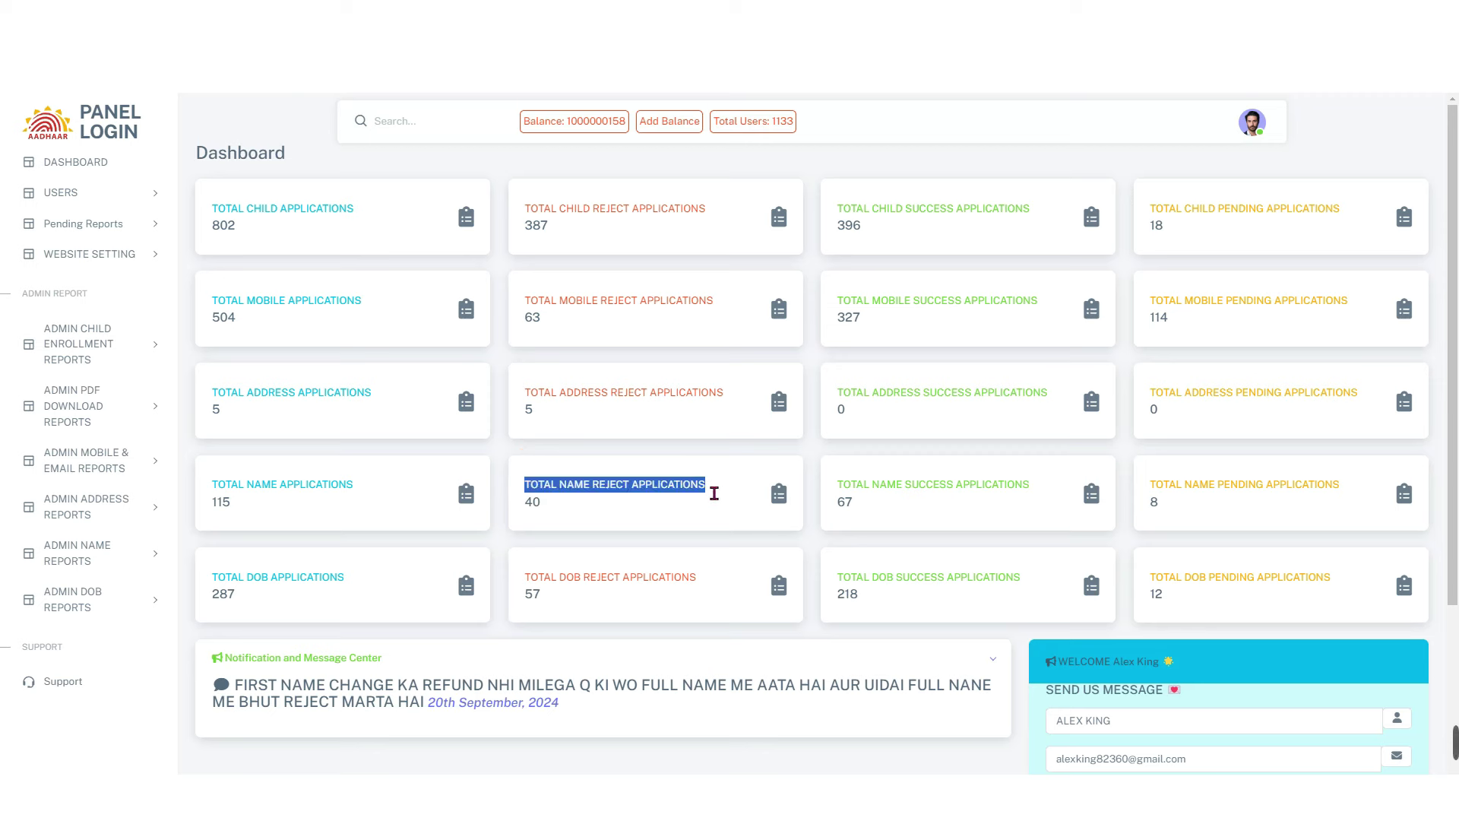
{"action": "left_click", "coordinate": [711, 490]}
- Open the pending reports for child enrollment and look through the listed applications and their dates
{"action": "left_click", "coordinate": [122, 362]}
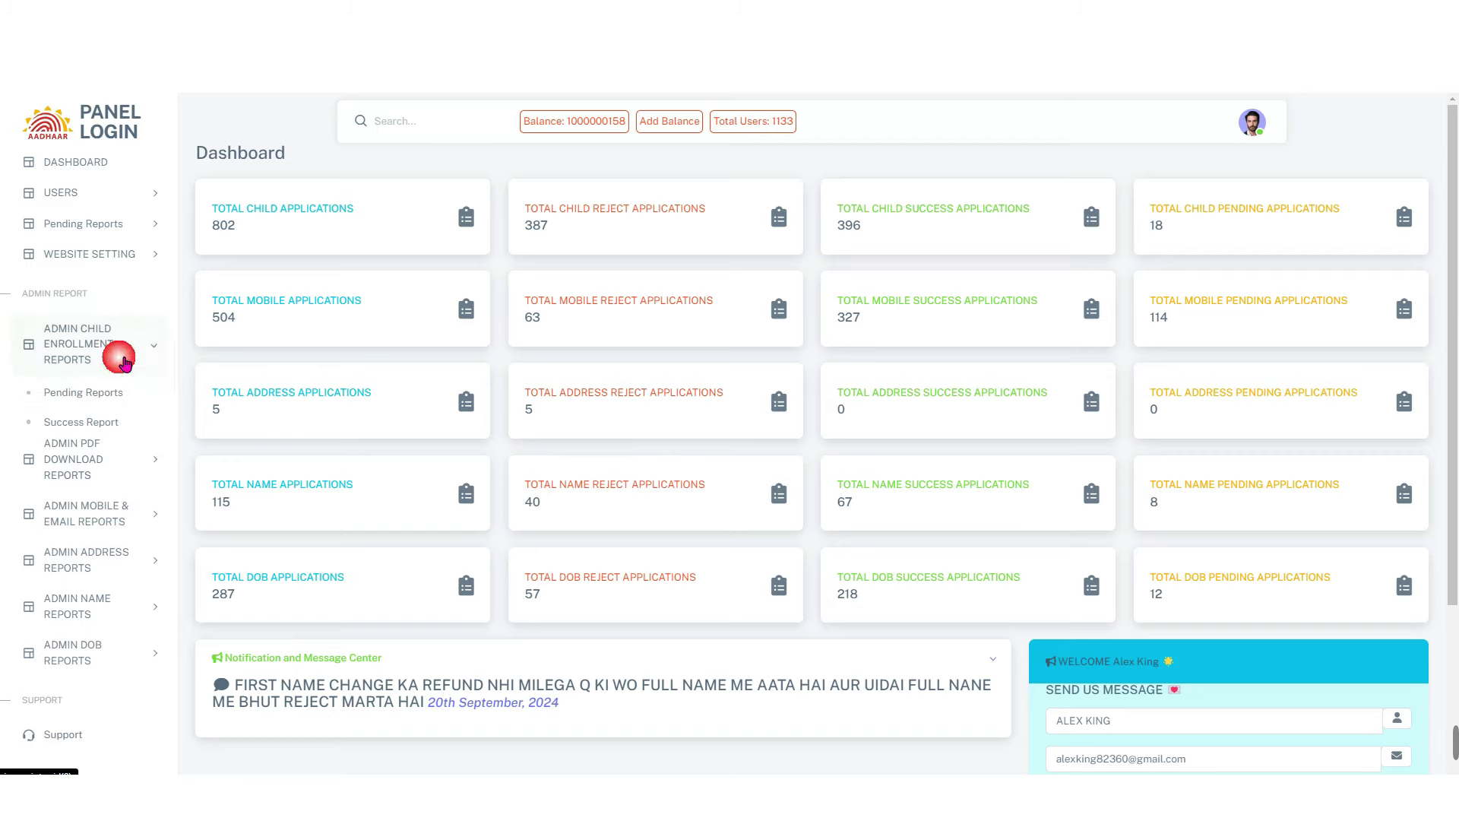
{"action": "left_click", "coordinate": [108, 394]}
{"action": "scroll", "coordinate": [782, 472], "scroll_direction": "down", "scroll_amount": 8}
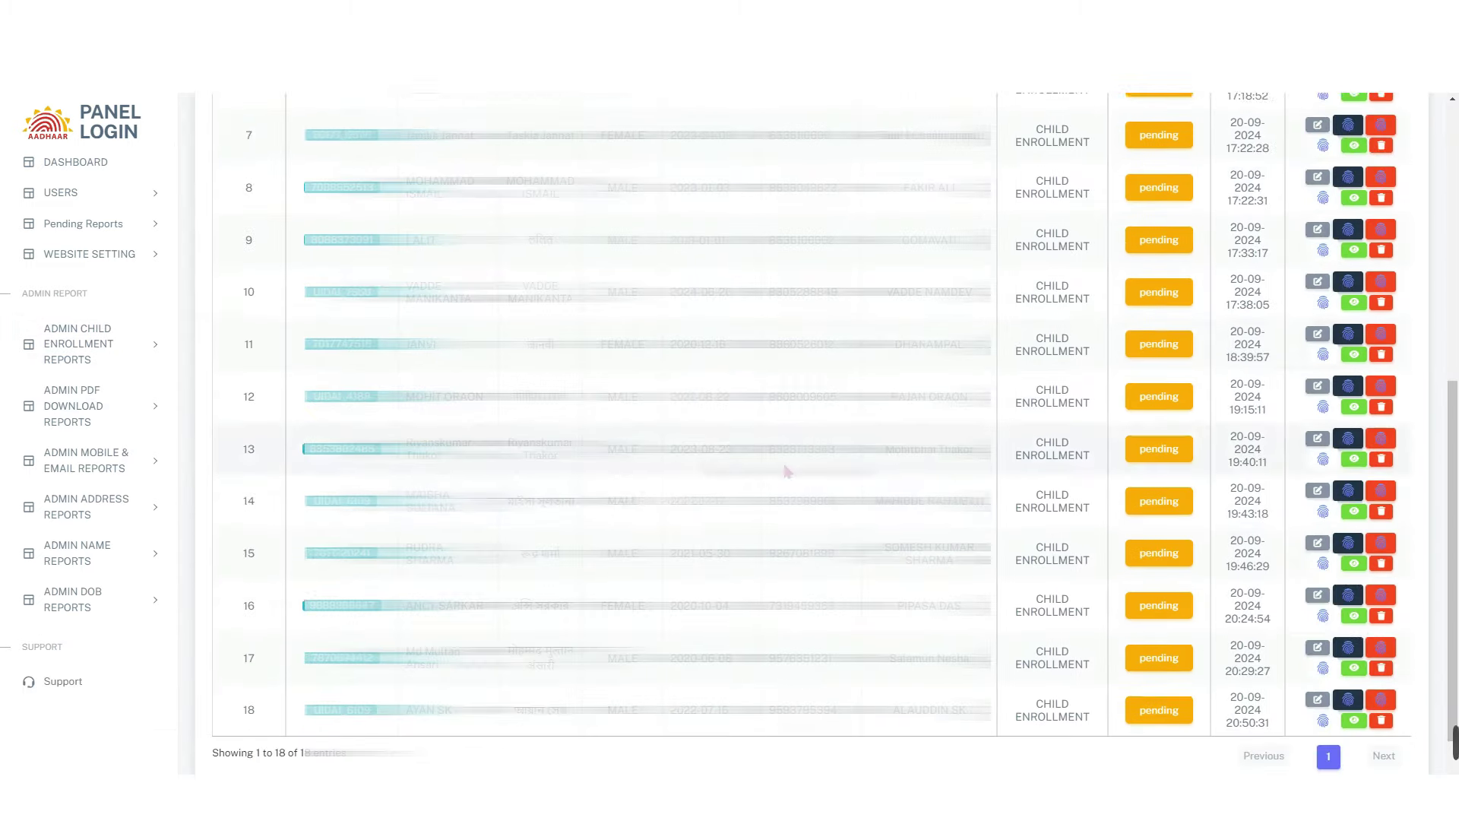
{"action": "scroll", "coordinate": [465, 606], "scroll_direction": "up", "scroll_amount": 10}
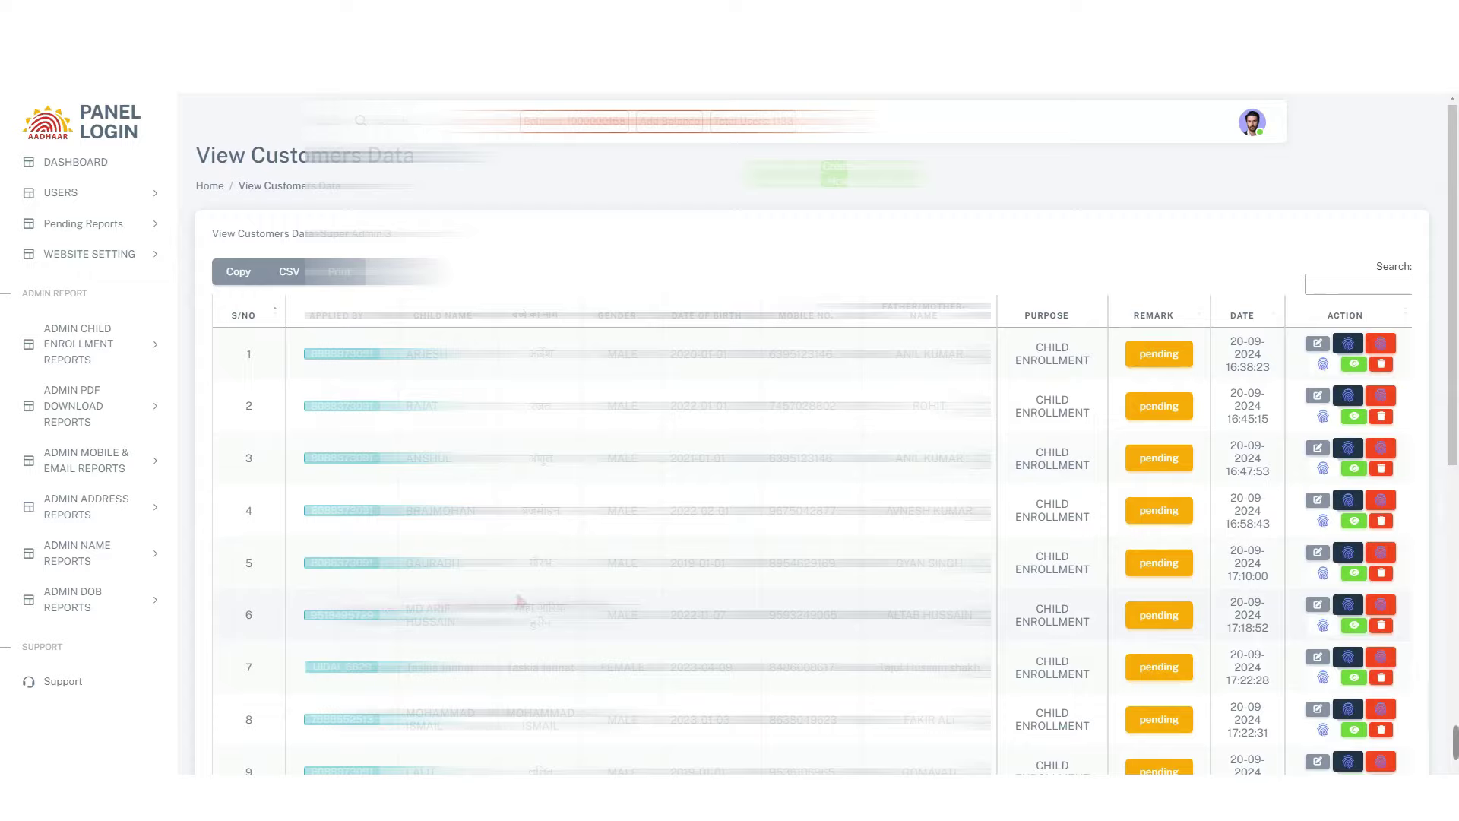
{"action": "scroll", "coordinate": [908, 427], "scroll_direction": "down", "scroll_amount": 2}
{"action": "scroll", "coordinate": [1231, 312], "scroll_direction": "down", "scroll_amount": 5}
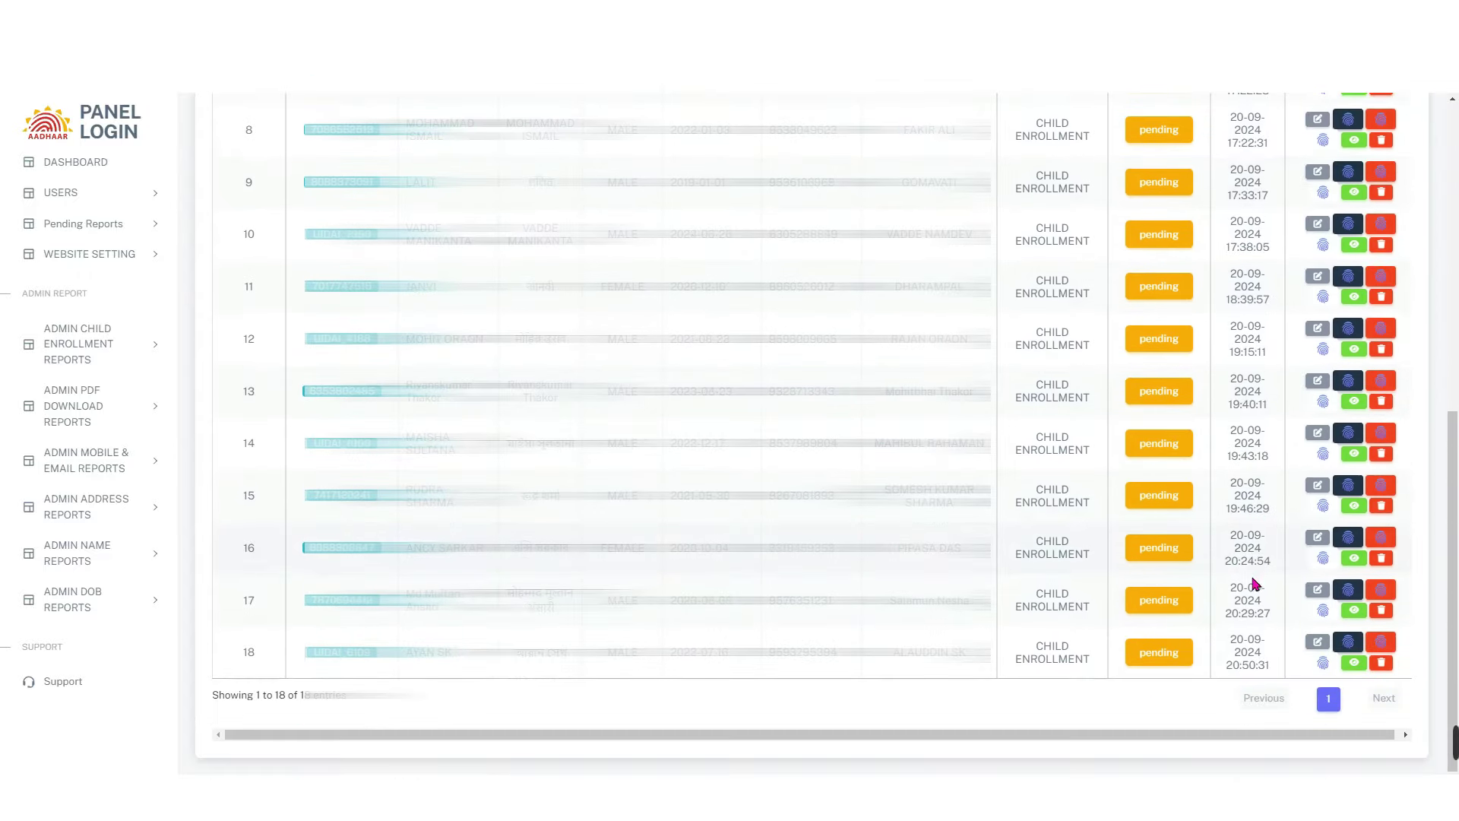
{"action": "left_click_drag", "start_coordinate": [1250, 651], "coordinate": [1215, 195]}
{"action": "scroll", "coordinate": [456, 494], "scroll_direction": "up", "scroll_amount": 8}
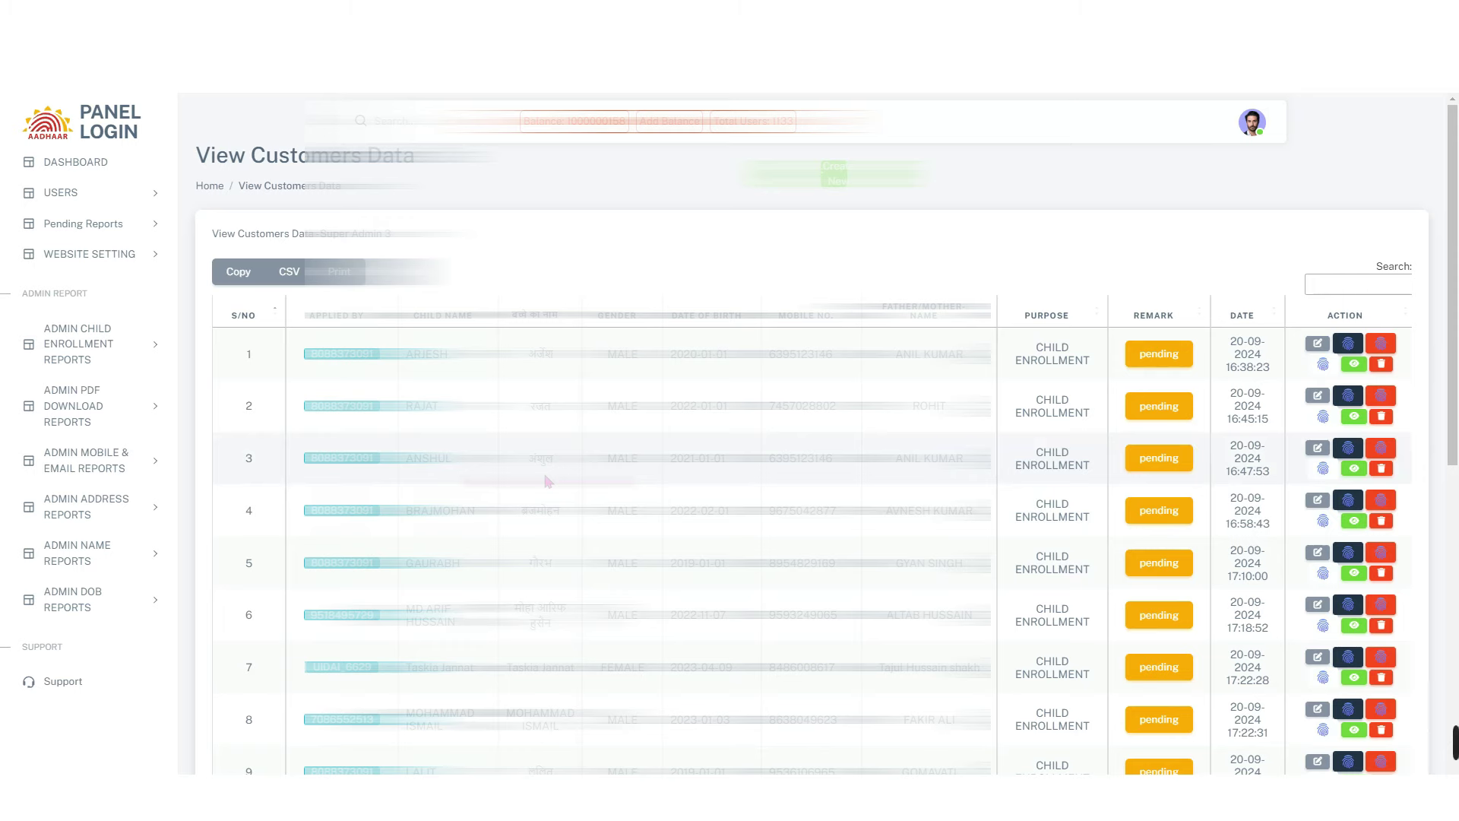
{"action": "scroll", "coordinate": [545, 481], "scroll_direction": "down", "scroll_amount": 5}
{"action": "scroll", "coordinate": [543, 475], "scroll_direction": "up", "scroll_amount": 5}
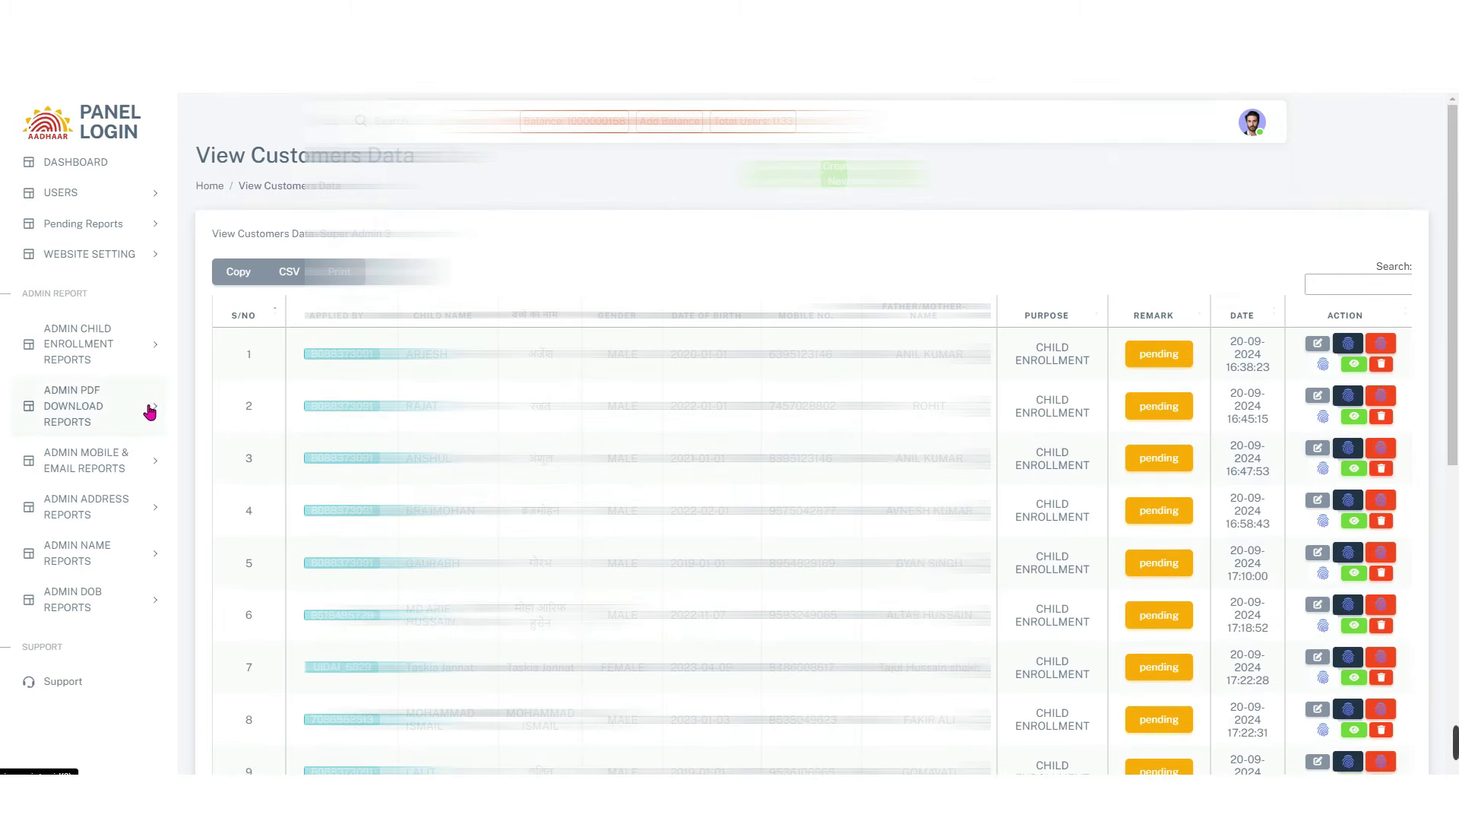
{"action": "scroll", "coordinate": [538, 453], "scroll_direction": "down", "scroll_amount": 4}
{"action": "scroll", "coordinate": [563, 475], "scroll_direction": "up", "scroll_amount": 4}
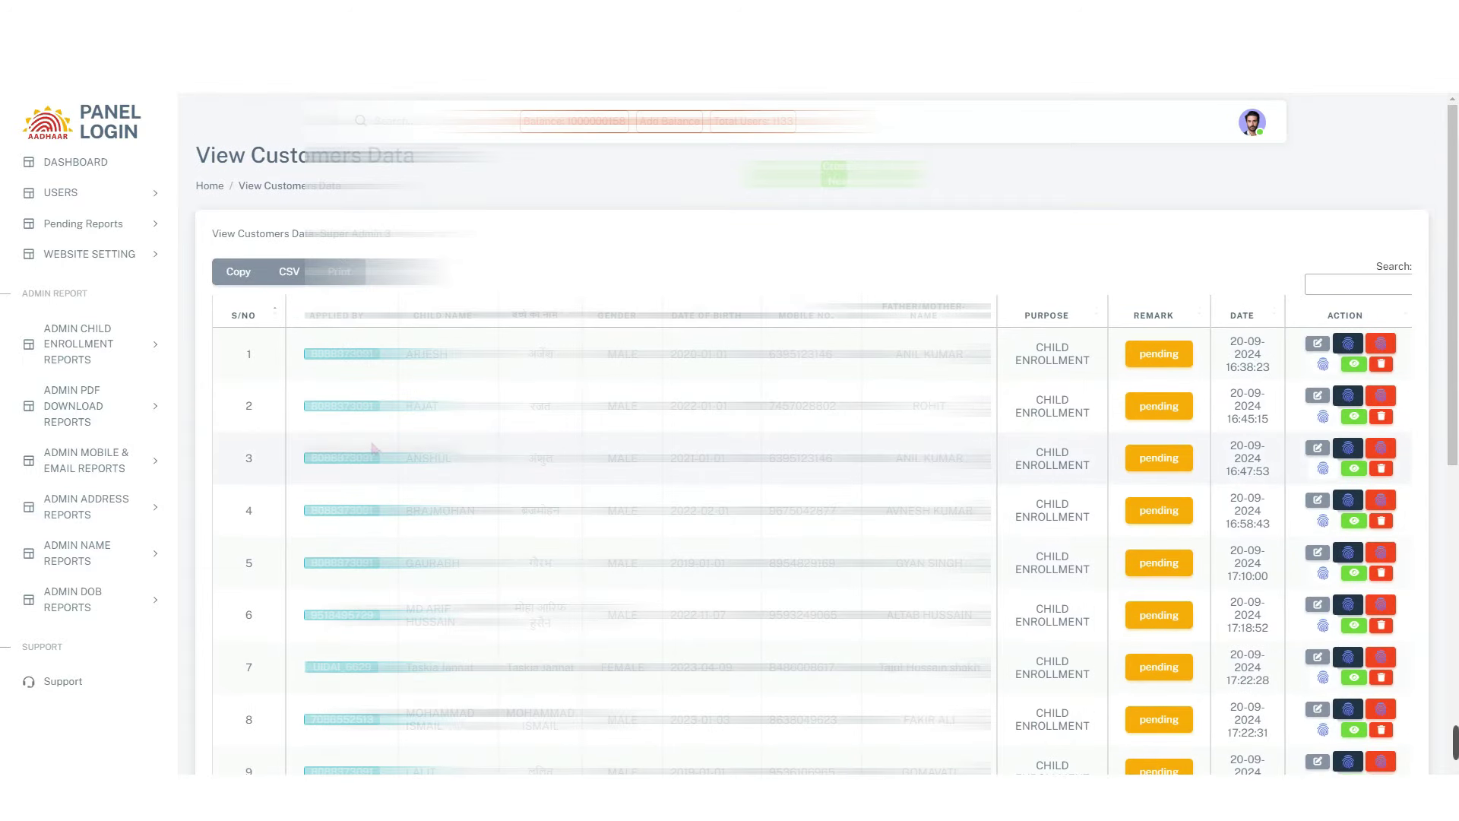
- Open the success report for child enrollment and look through the entries and dates on its first page
{"action": "left_click", "coordinate": [147, 347]}
{"action": "left_click", "coordinate": [146, 348]}
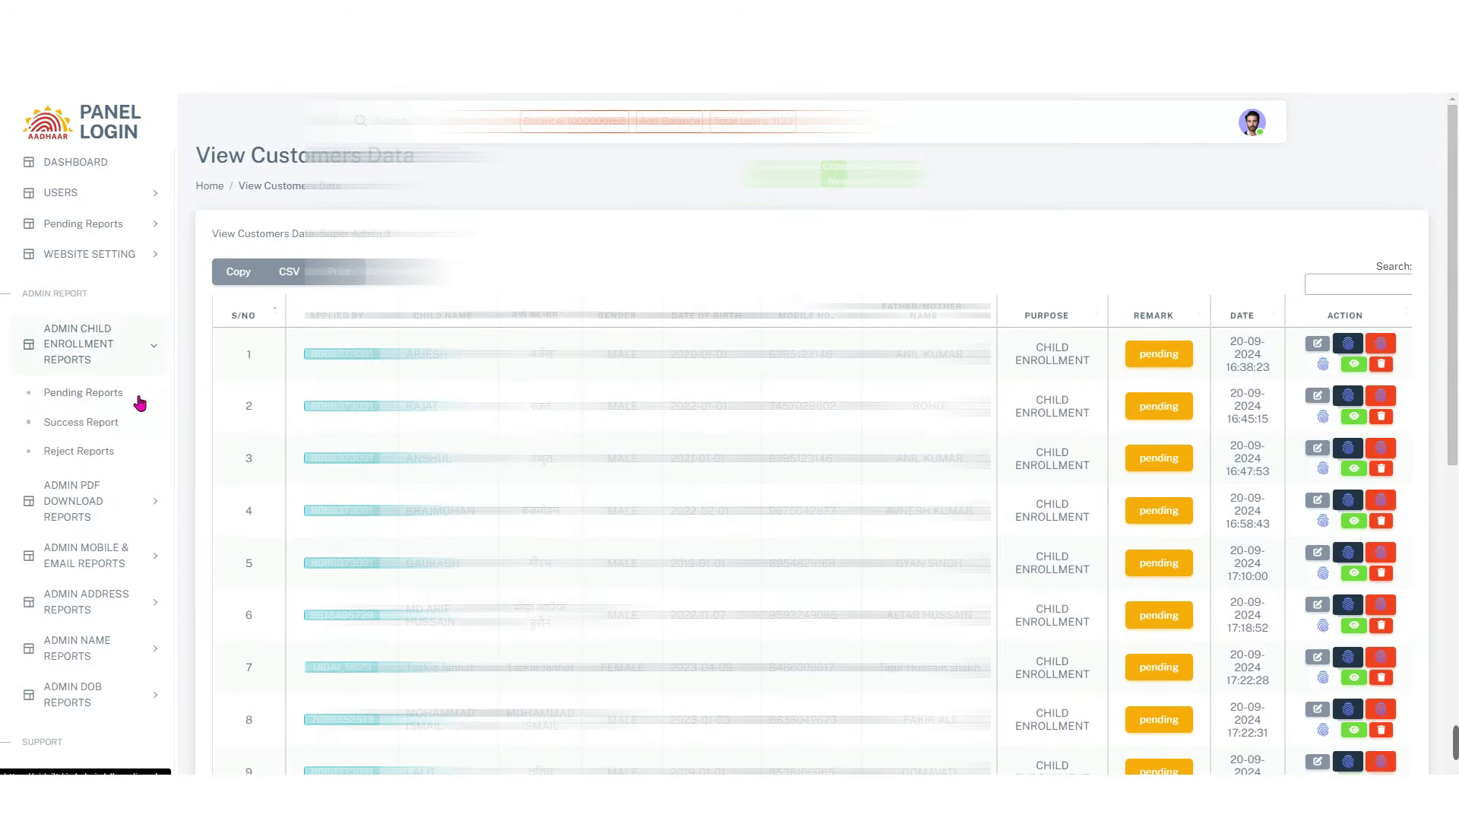
{"action": "left_click", "coordinate": [85, 425]}
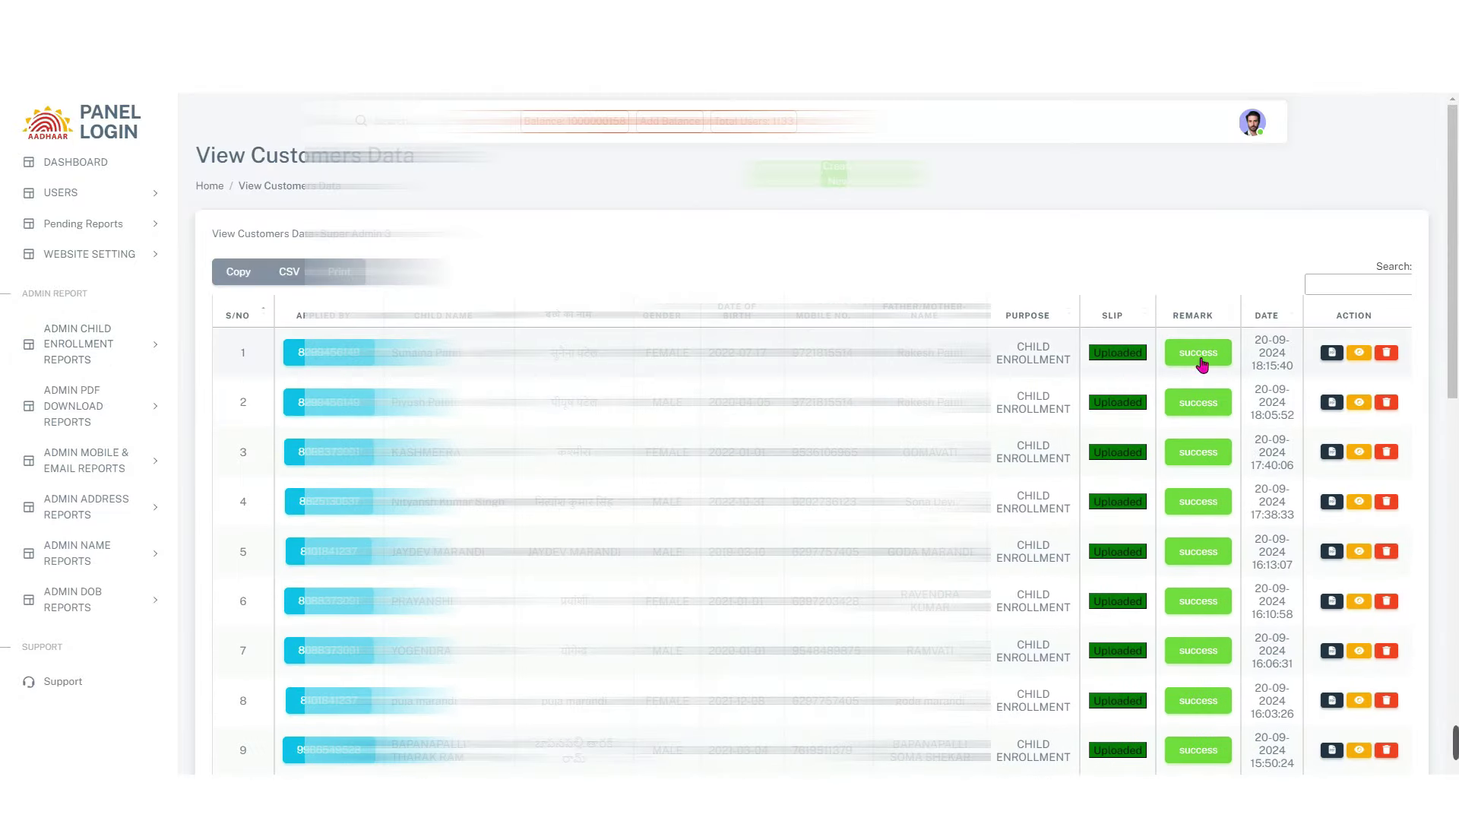
{"action": "left_click_drag", "start_coordinate": [1255, 340], "coordinate": [1264, 570]}
{"action": "scroll", "coordinate": [1238, 540], "scroll_direction": "down", "scroll_amount": 7}
{"action": "scroll", "coordinate": [1239, 538], "scroll_direction": "down", "scroll_amount": 5}
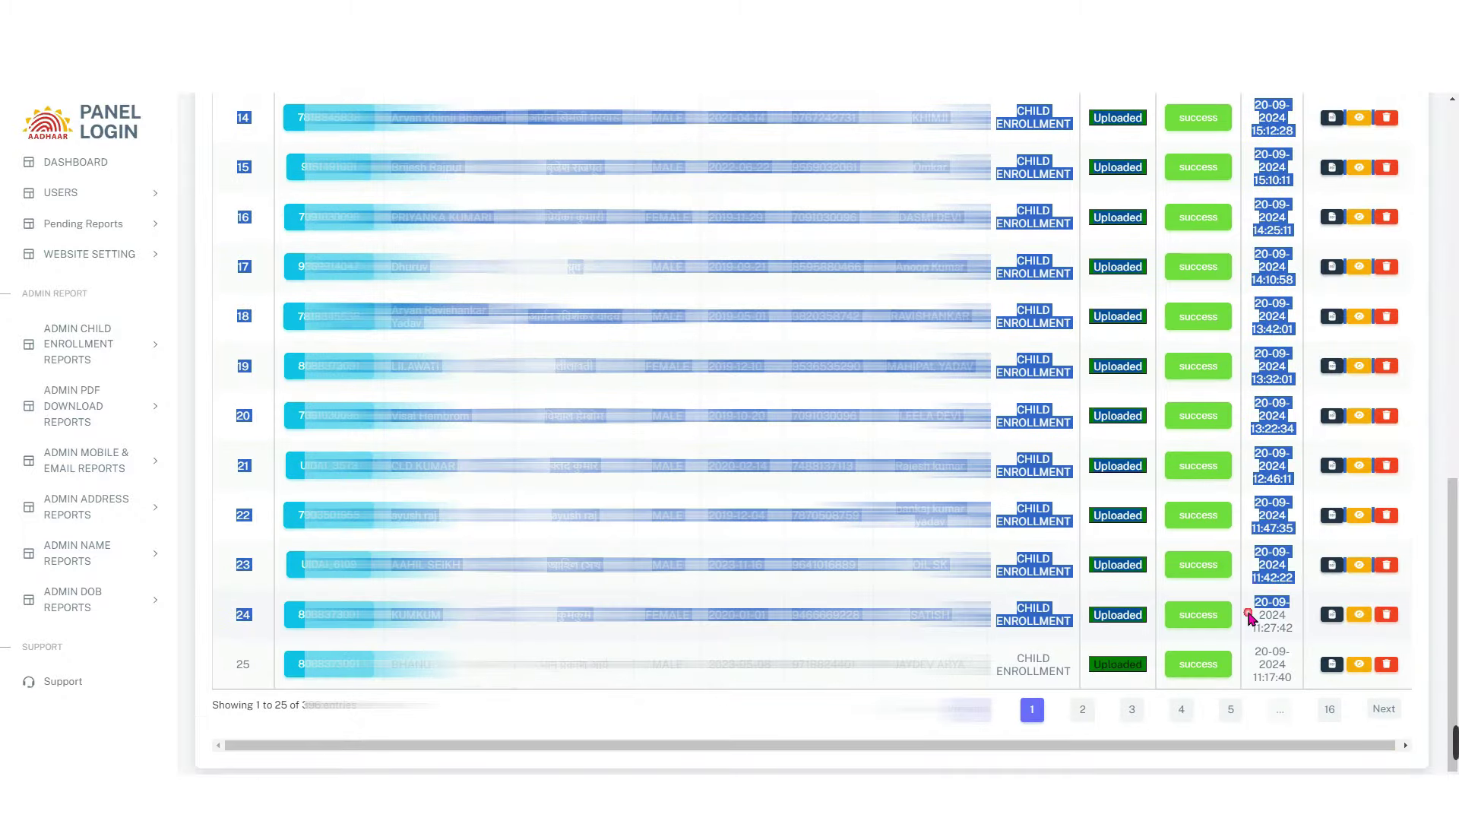
{"action": "left_click", "coordinate": [804, 580]}
{"action": "scroll", "coordinate": [826, 557], "scroll_direction": "up", "scroll_amount": 6}
{"action": "scroll", "coordinate": [826, 557], "scroll_direction": "up", "scroll_amount": 5}
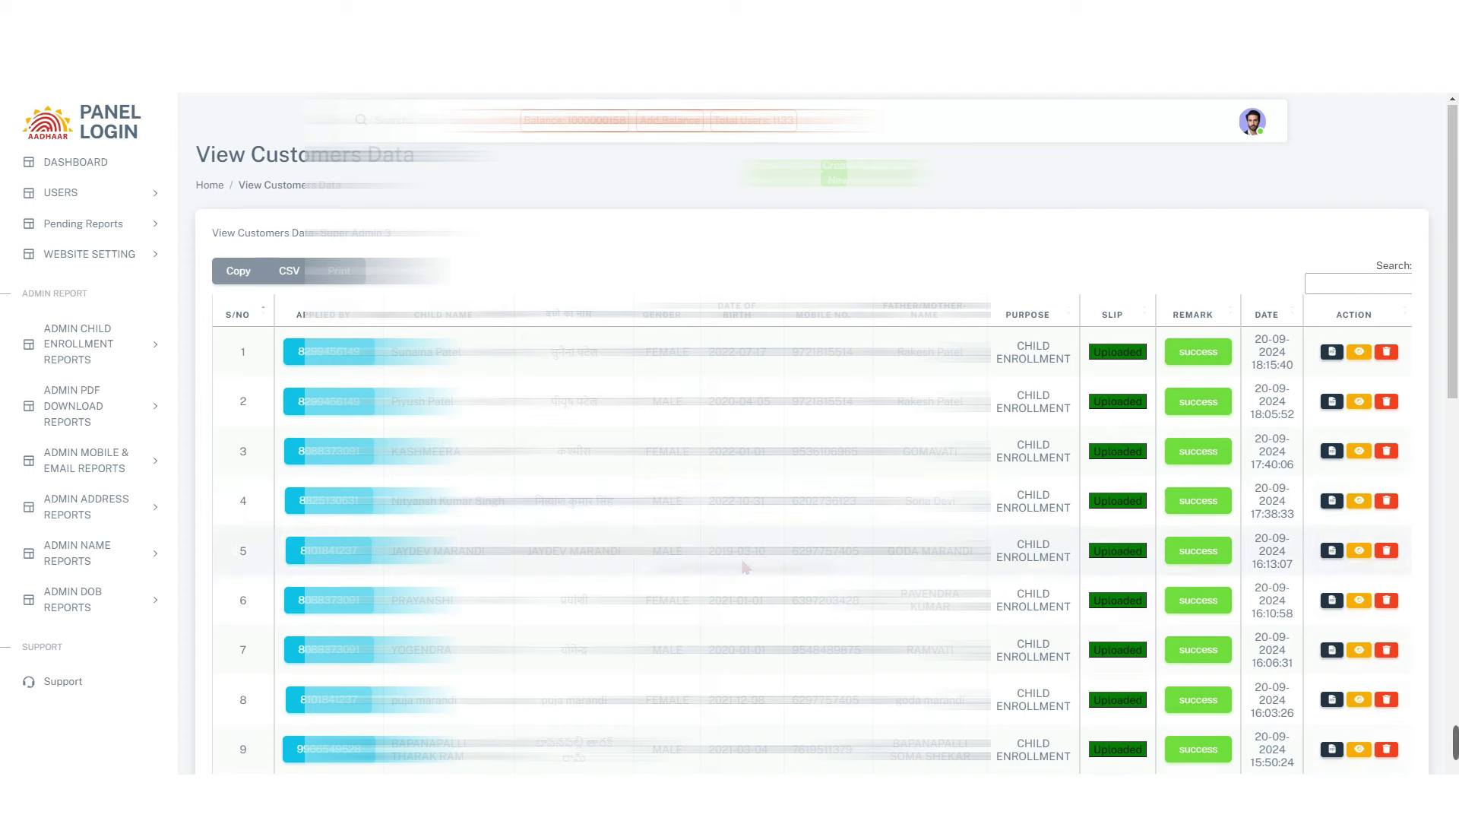
- Examine the successful child enrollment records once more, including the details of the first record
{"action": "scroll", "coordinate": [745, 567], "scroll_direction": "down", "scroll_amount": 1}
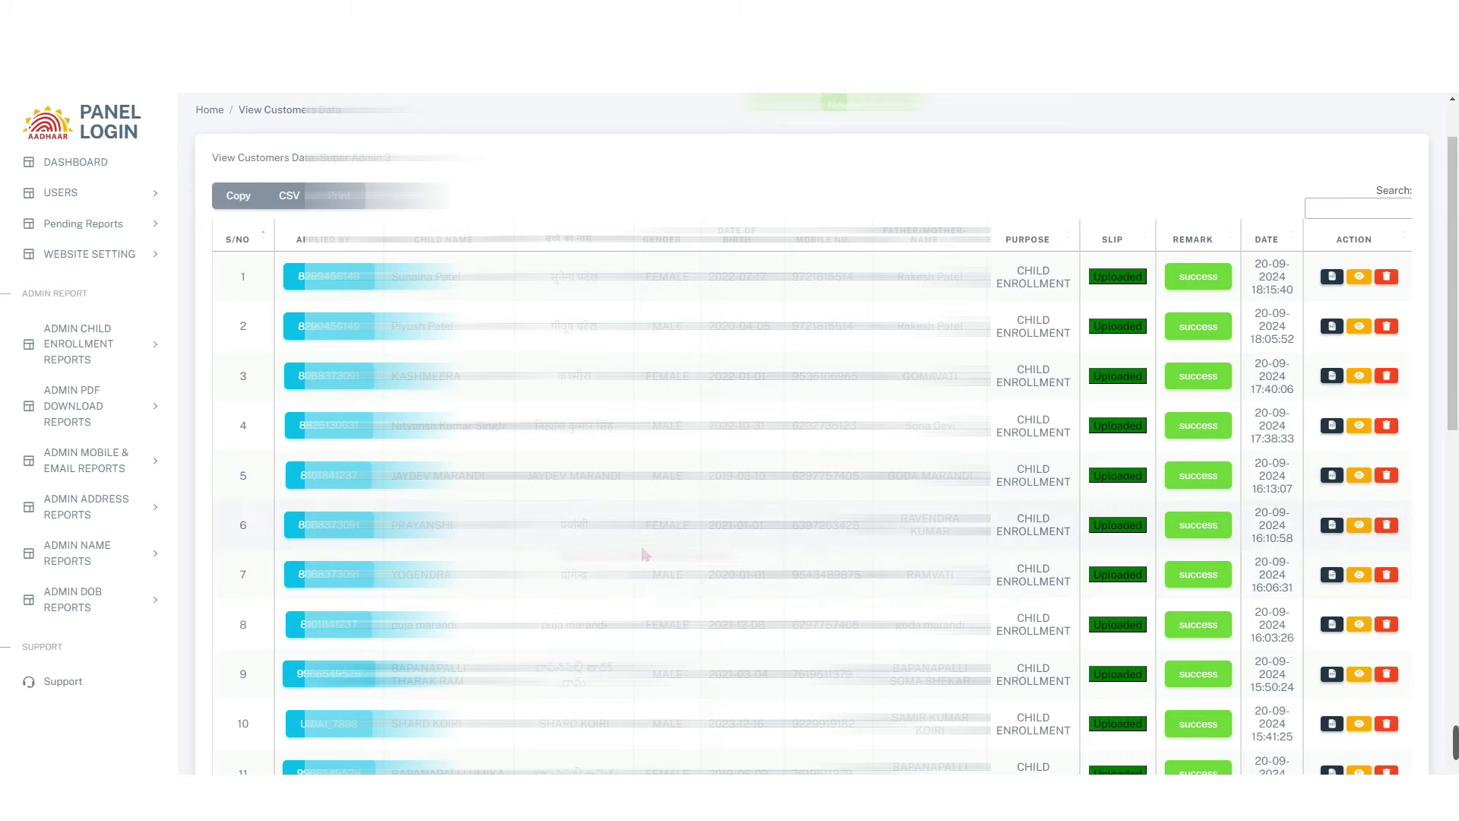
{"action": "scroll", "coordinate": [646, 554], "scroll_direction": "up", "scroll_amount": 2}
{"action": "scroll", "coordinate": [651, 550], "scroll_direction": "down", "scroll_amount": 11}
{"action": "scroll", "coordinate": [674, 554], "scroll_direction": "up", "scroll_amount": 10}
{"action": "scroll", "coordinate": [694, 569], "scroll_direction": "up", "scroll_amount": 1}
{"action": "left_click_drag", "start_coordinate": [411, 361], "coordinate": [1007, 378]}
{"action": "left_click", "coordinate": [1009, 377]}
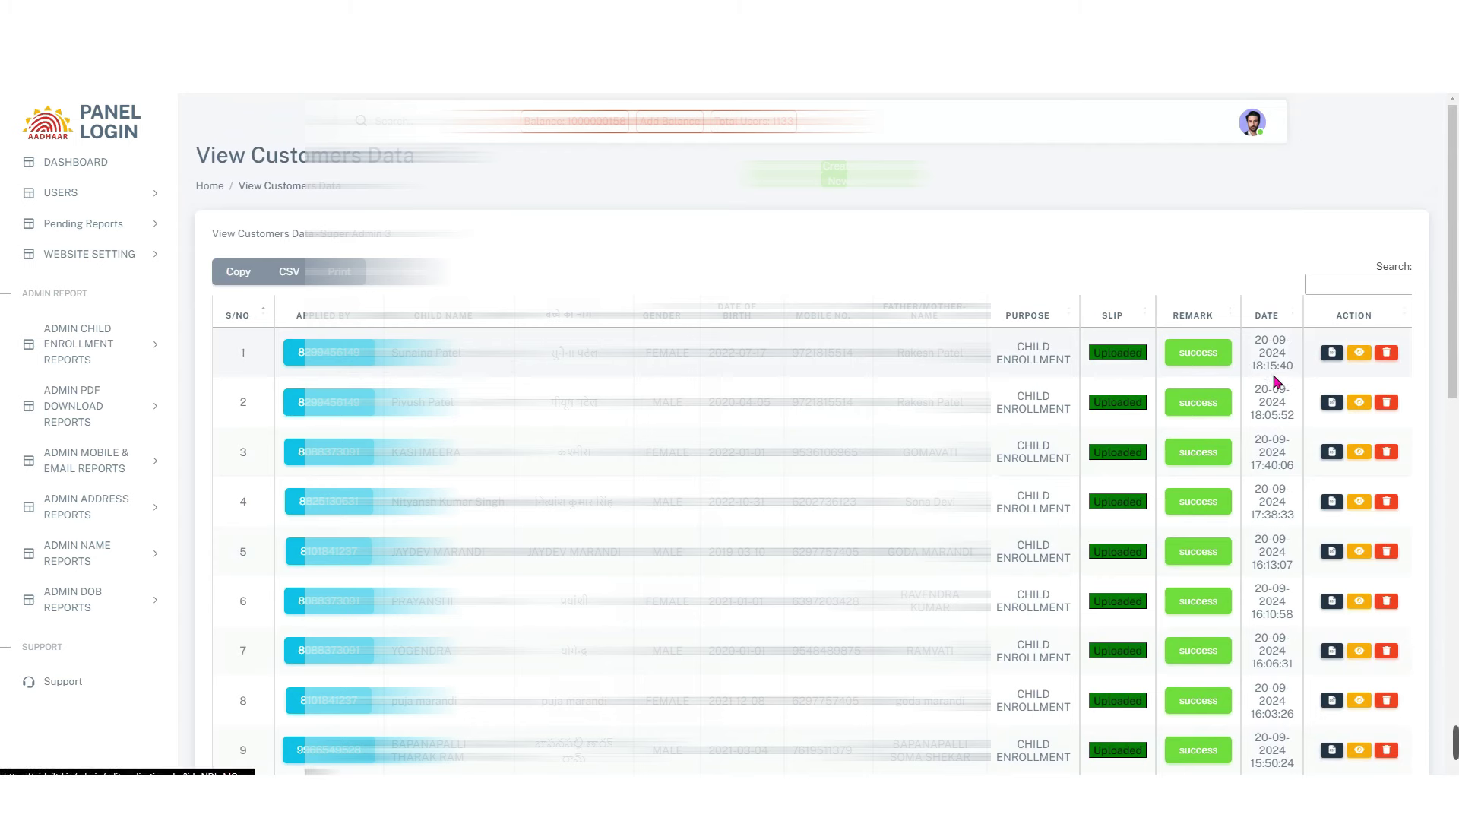
- Open the documents attached to records 1, 6, 11 and 15 in the successful child enrollment list
{"action": "right_click", "coordinate": [1329, 354]}
{"action": "left_click", "coordinate": [1254, 390]}
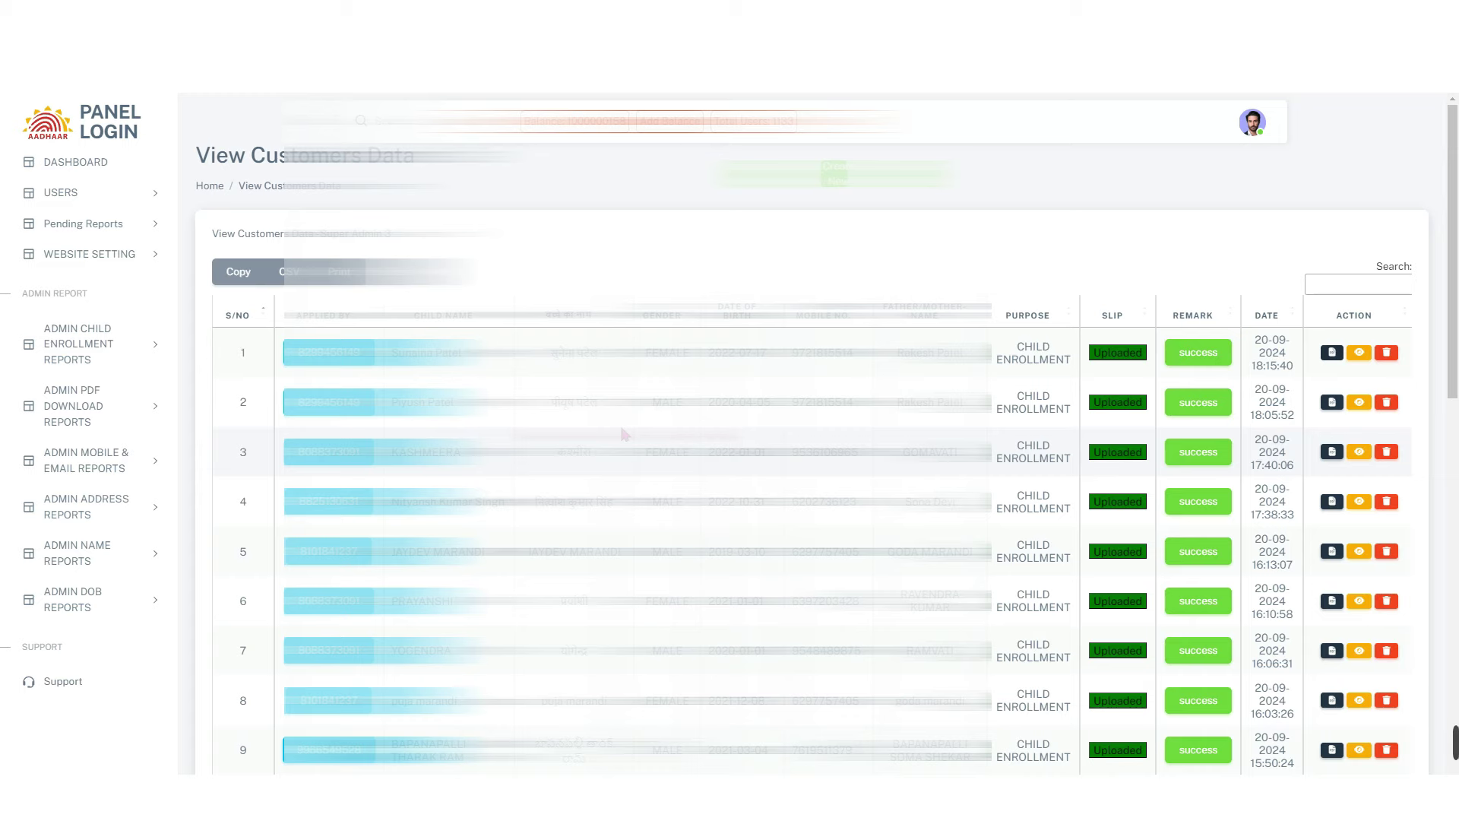
{"action": "scroll", "coordinate": [655, 331], "scroll_direction": "down", "scroll_amount": 4}
{"action": "scroll", "coordinate": [655, 332], "scroll_direction": "up", "scroll_amount": 3}
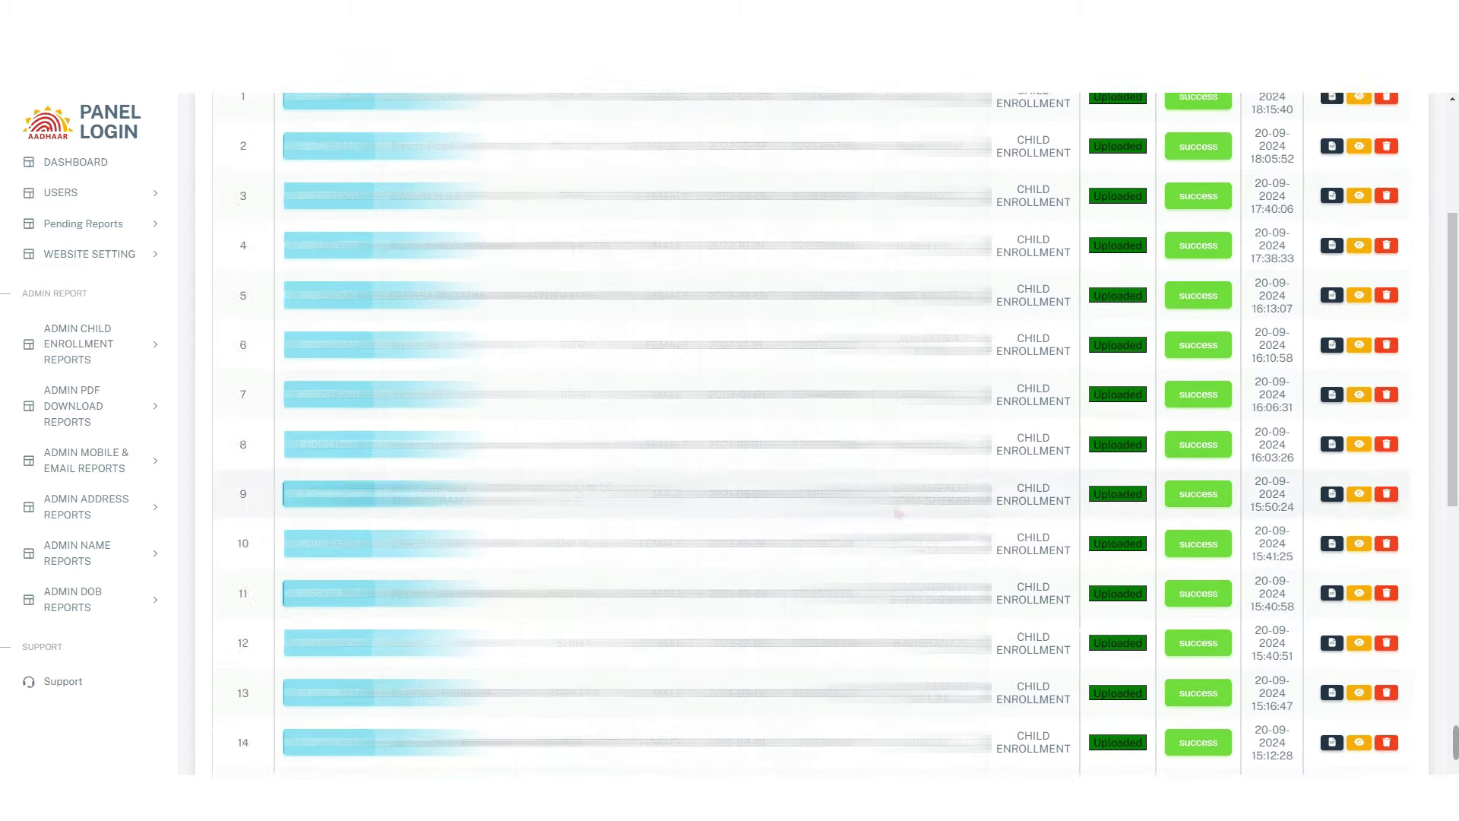
{"action": "right_click", "coordinate": [1334, 454]}
{"action": "left_click", "coordinate": [1208, 466]}
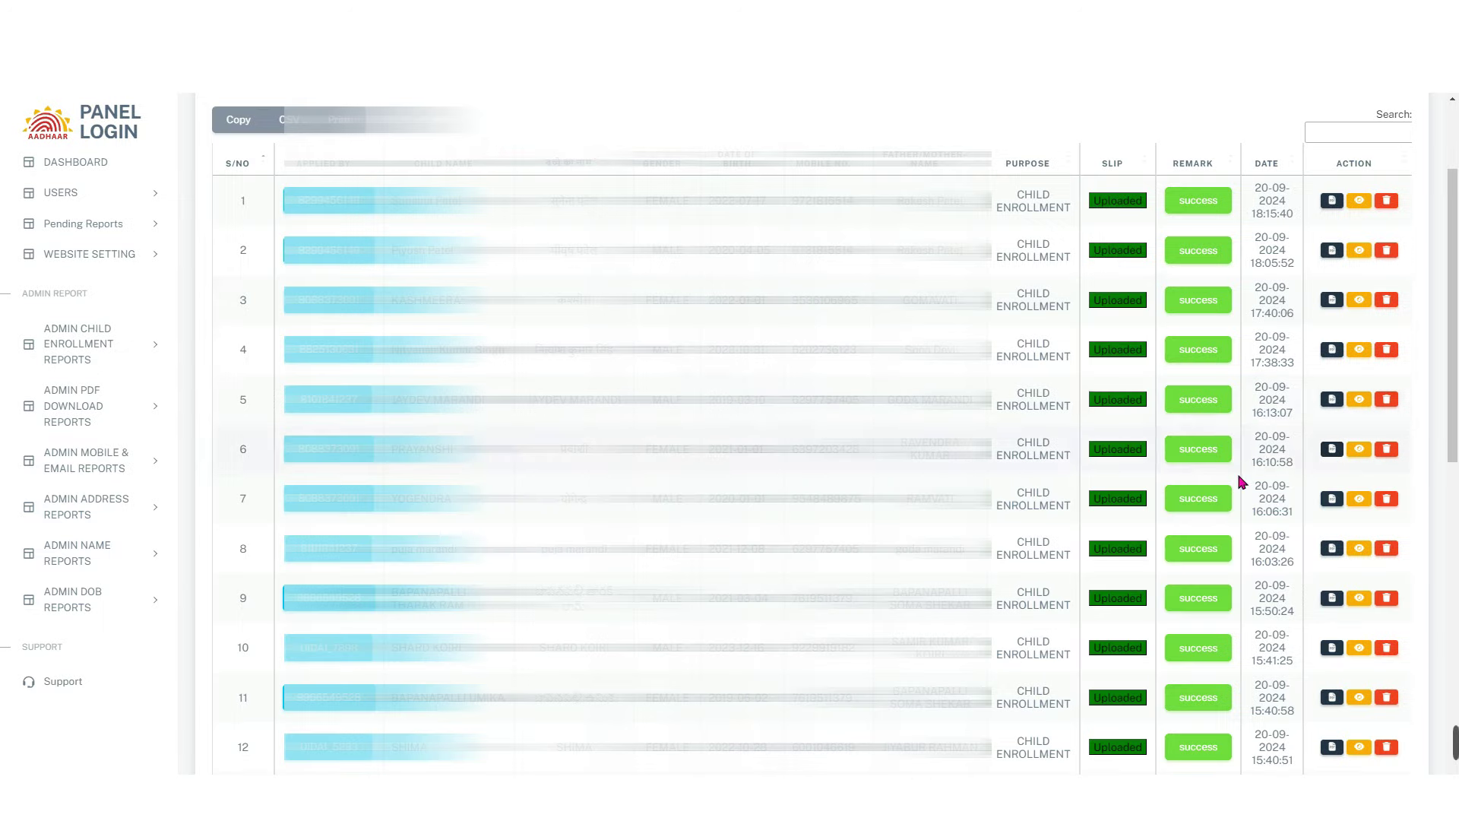
{"action": "scroll", "coordinate": [1338, 471], "scroll_direction": "down", "scroll_amount": 3}
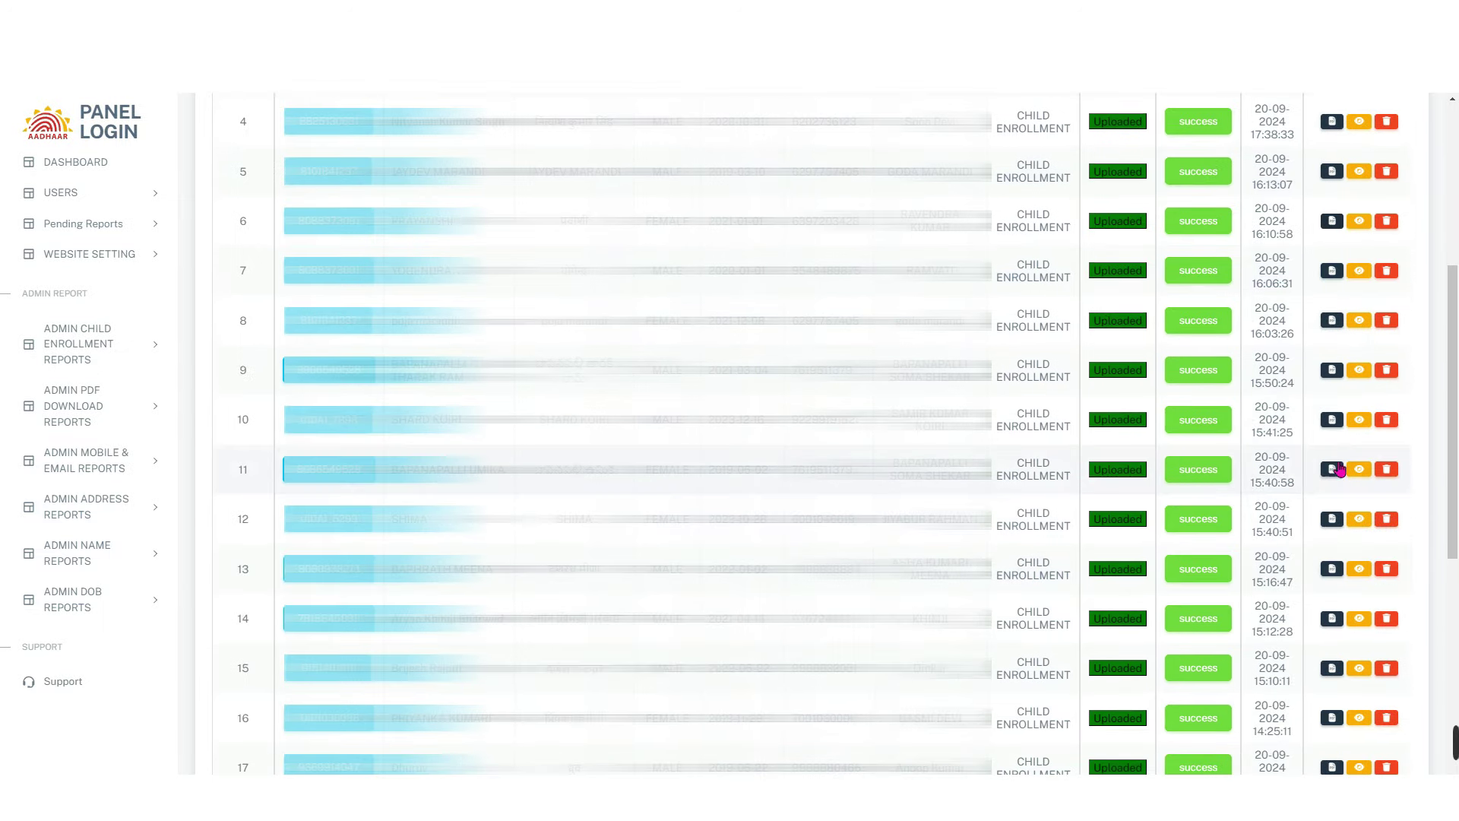
{"action": "right_click", "coordinate": [1334, 475]}
{"action": "left_click", "coordinate": [1224, 492]}
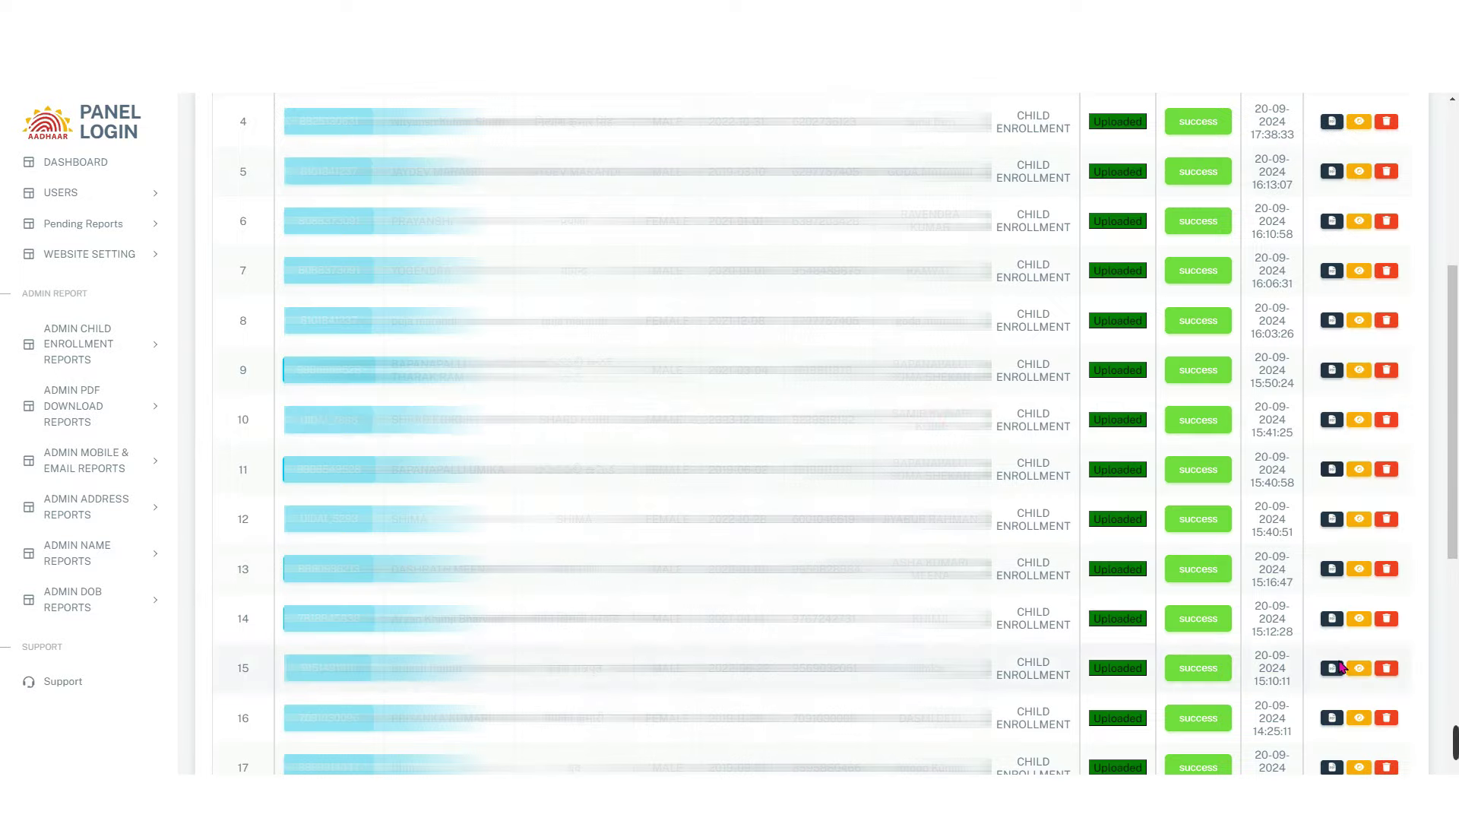
{"action": "scroll", "coordinate": [1368, 502], "scroll_direction": "down", "scroll_amount": 1}
{"action": "right_click", "coordinate": [1335, 517]}
{"action": "left_click", "coordinate": [1268, 536]}
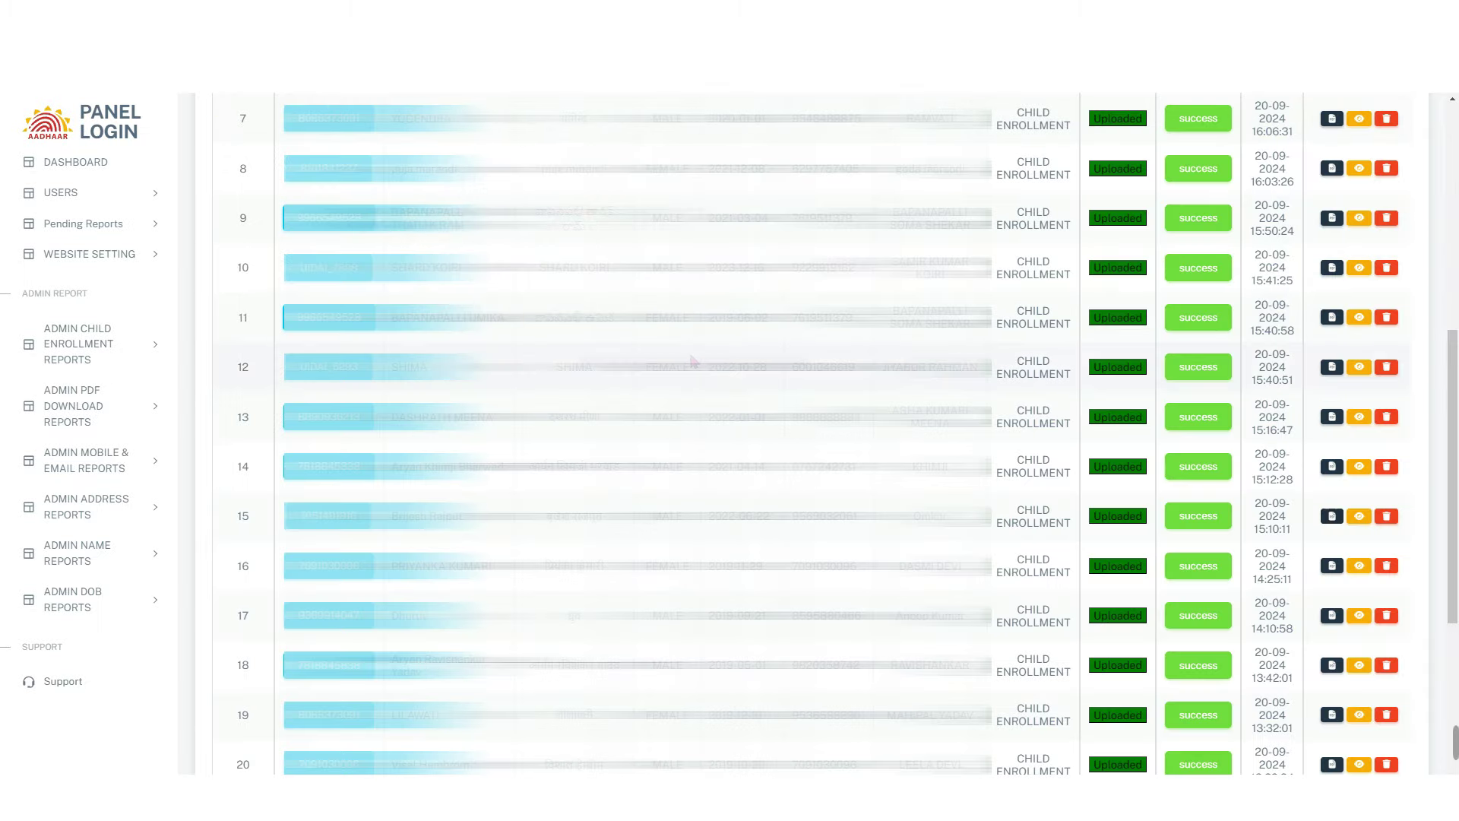
- Open the reject reports for child enrollment and look through the rejected applications and their remarks
{"action": "scroll", "coordinate": [745, 625], "scroll_direction": "up", "scroll_amount": 10}
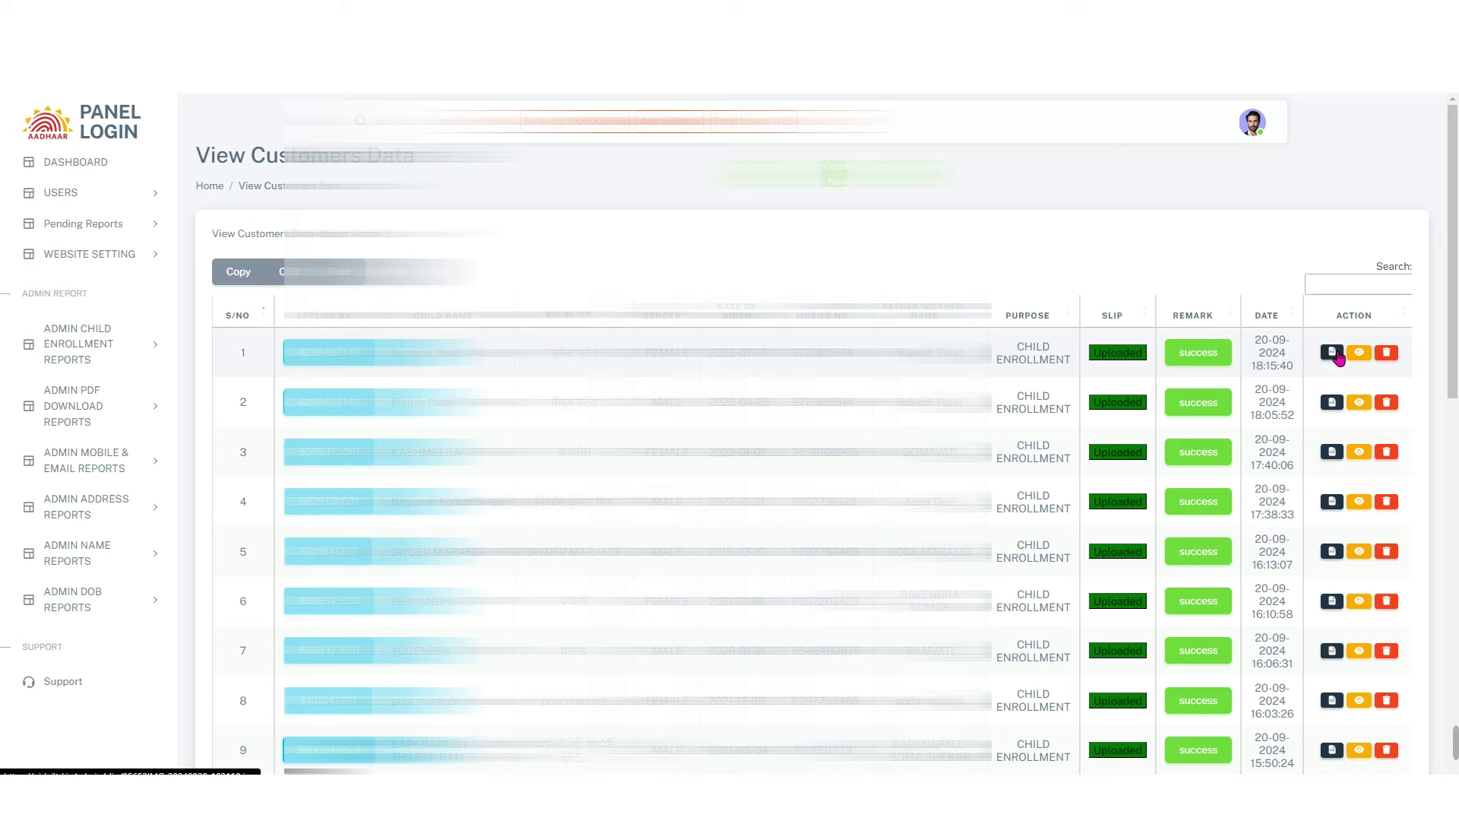
{"action": "scroll", "coordinate": [697, 618], "scroll_direction": "down", "scroll_amount": 6}
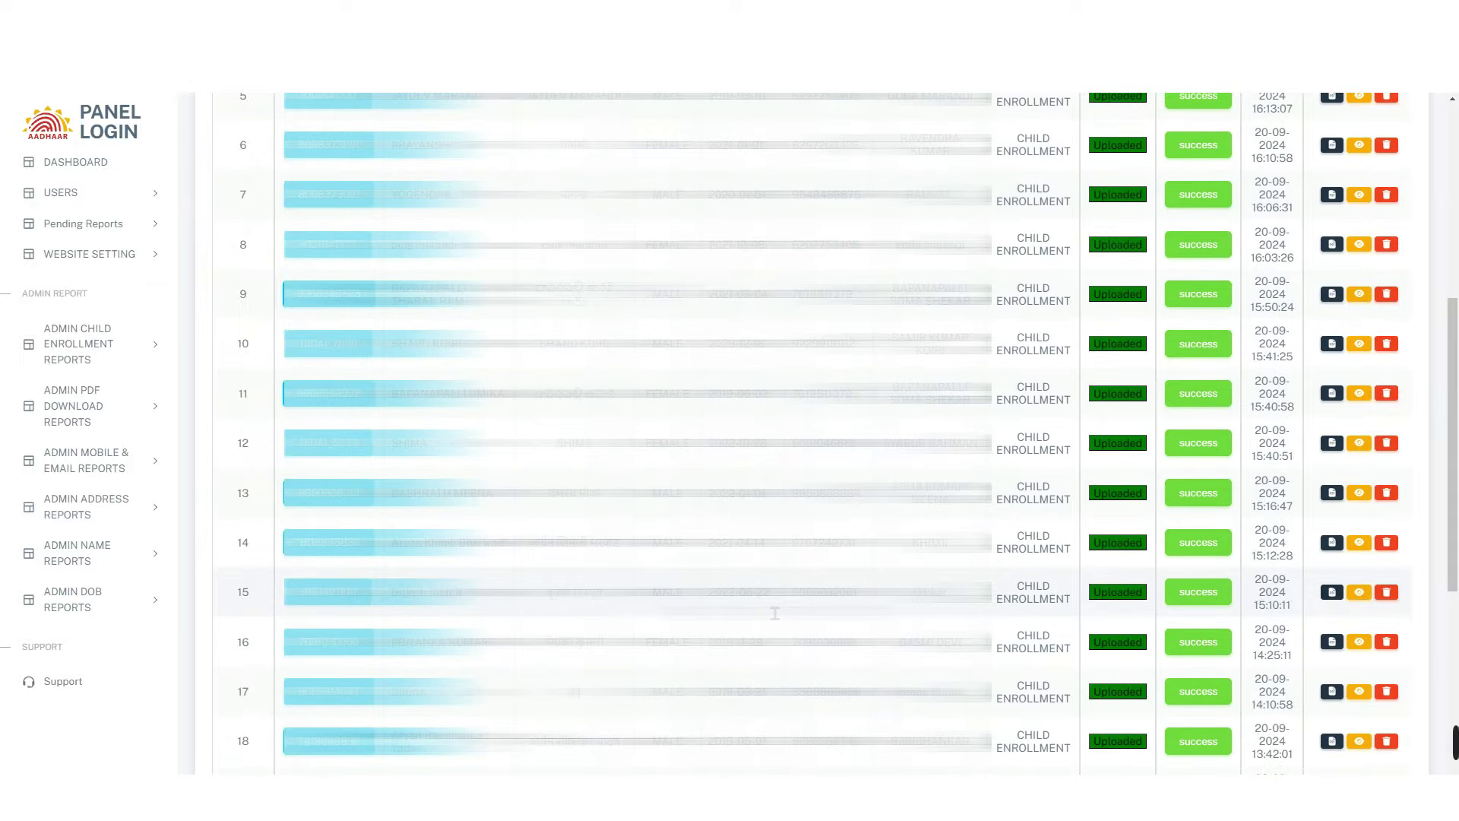
{"action": "scroll", "coordinate": [774, 612], "scroll_direction": "down", "scroll_amount": 6}
{"action": "scroll", "coordinate": [687, 560], "scroll_direction": "up", "scroll_amount": 12}
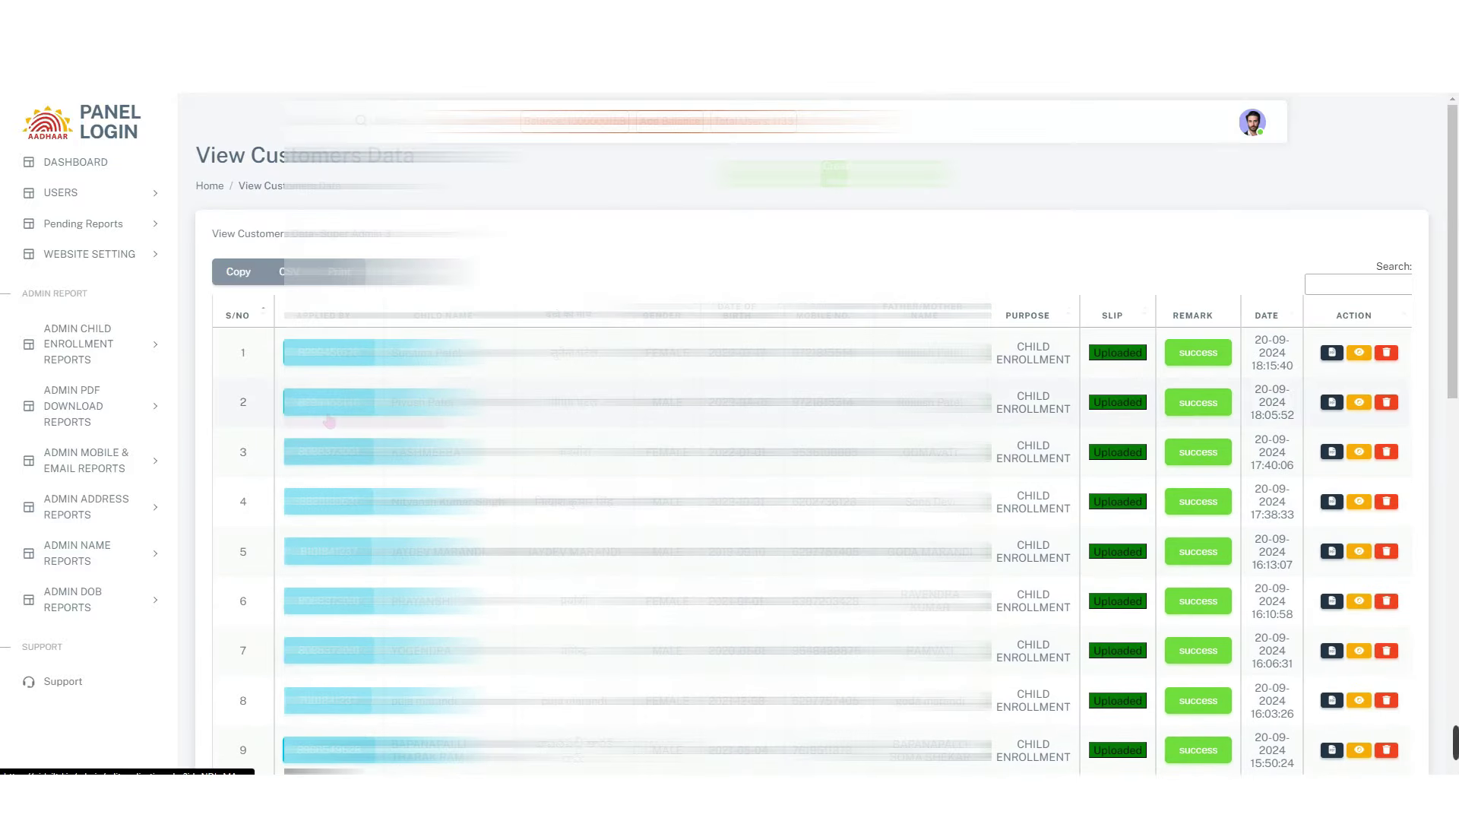
{"action": "left_click", "coordinate": [149, 359]}
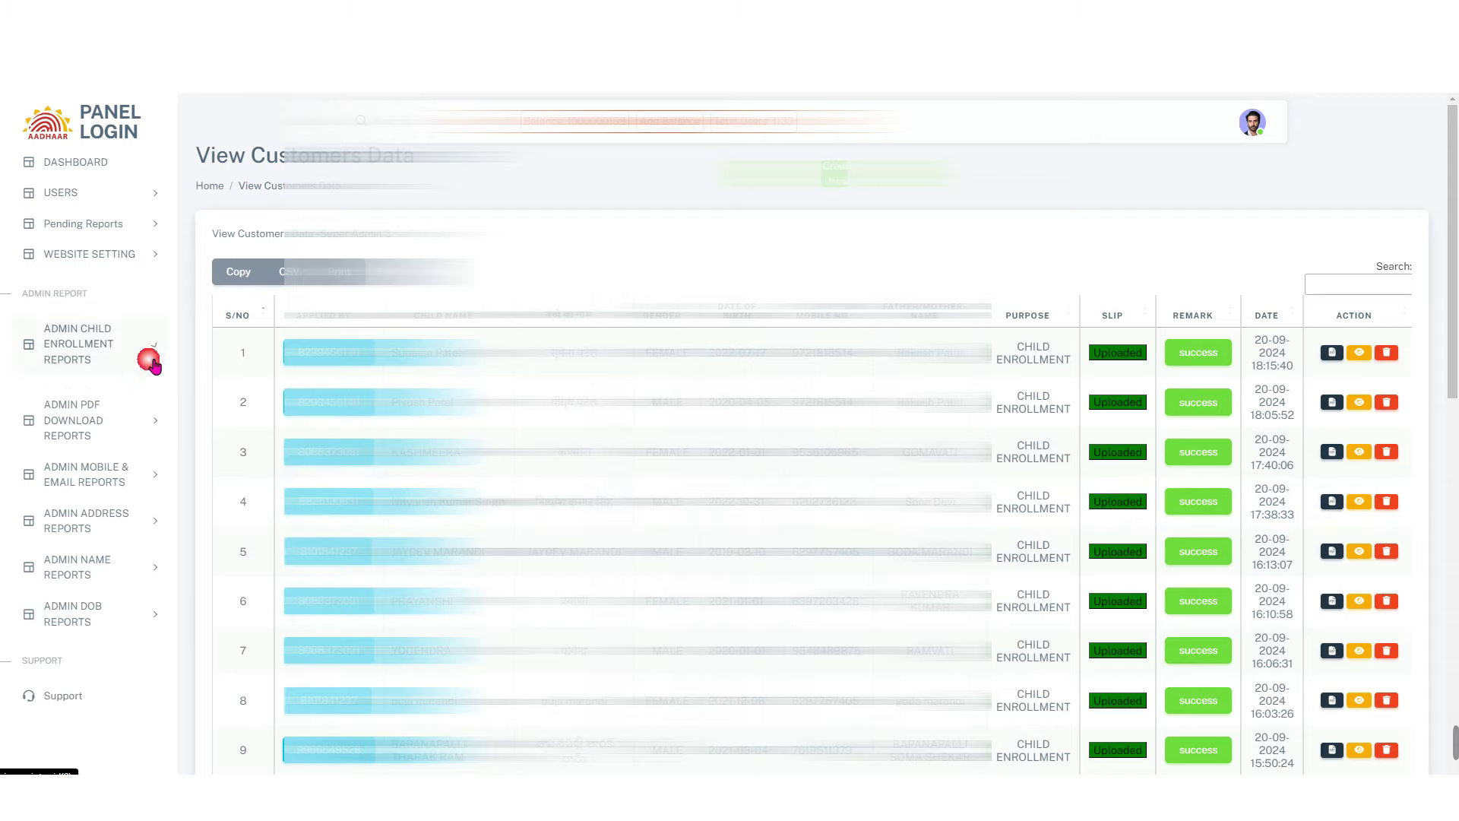
{"action": "left_click", "coordinate": [90, 452]}
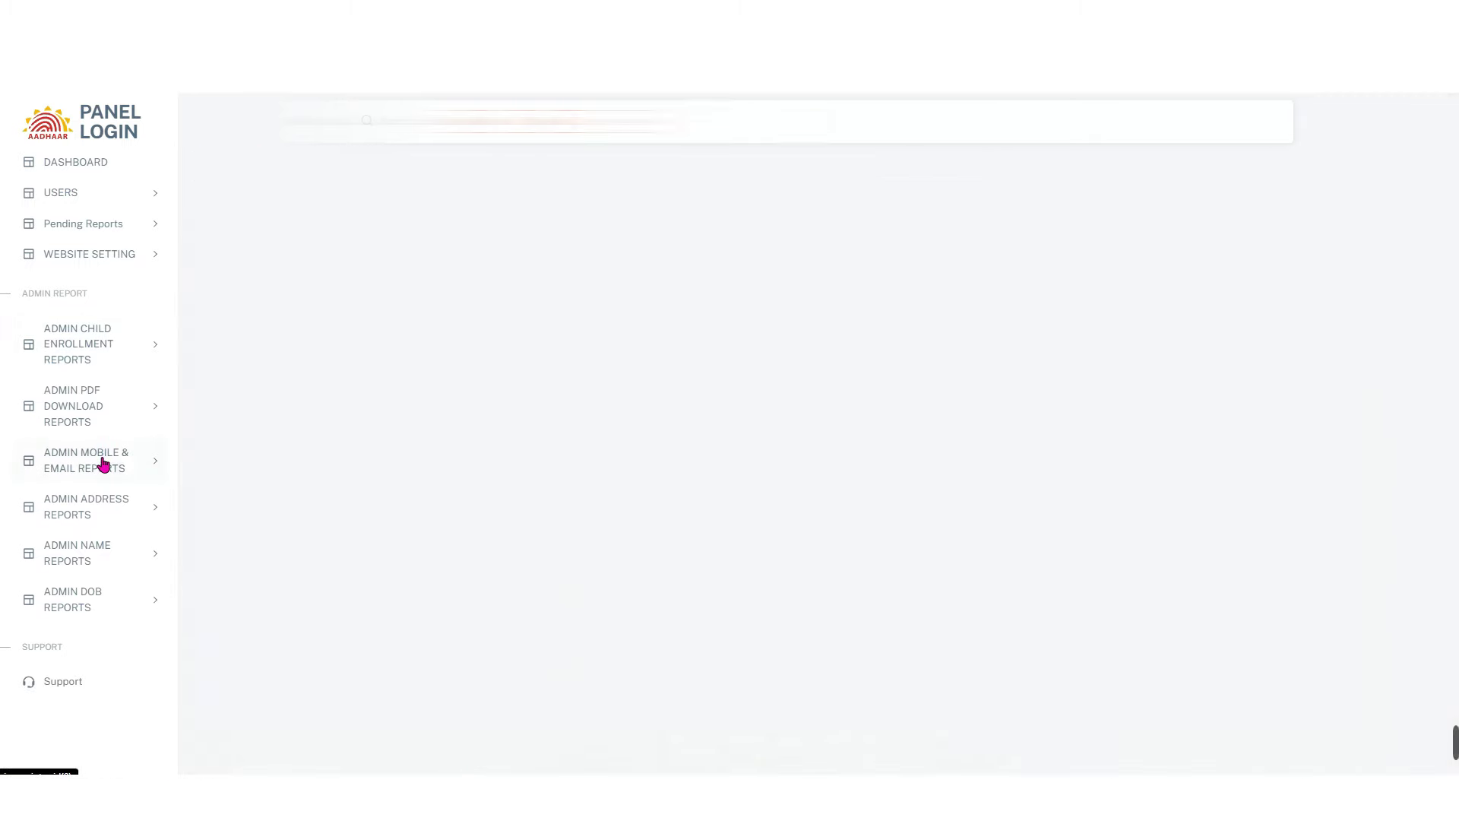
{"action": "scroll", "coordinate": [666, 472], "scroll_direction": "down", "scroll_amount": 10}
{"action": "scroll", "coordinate": [665, 472], "scroll_direction": "up", "scroll_amount": 10}
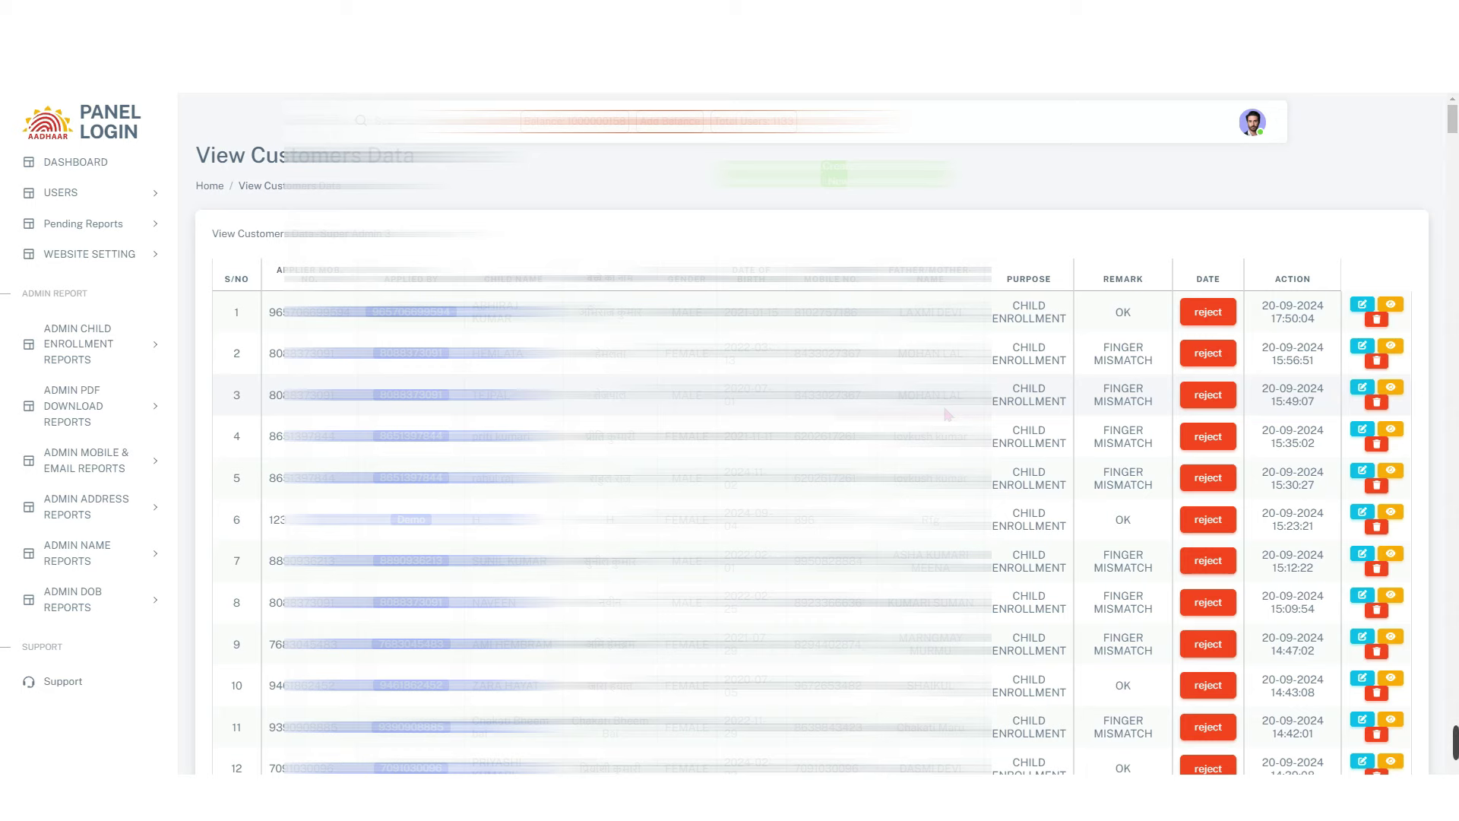
{"action": "scroll", "coordinate": [1110, 418], "scroll_direction": "down", "scroll_amount": 10}
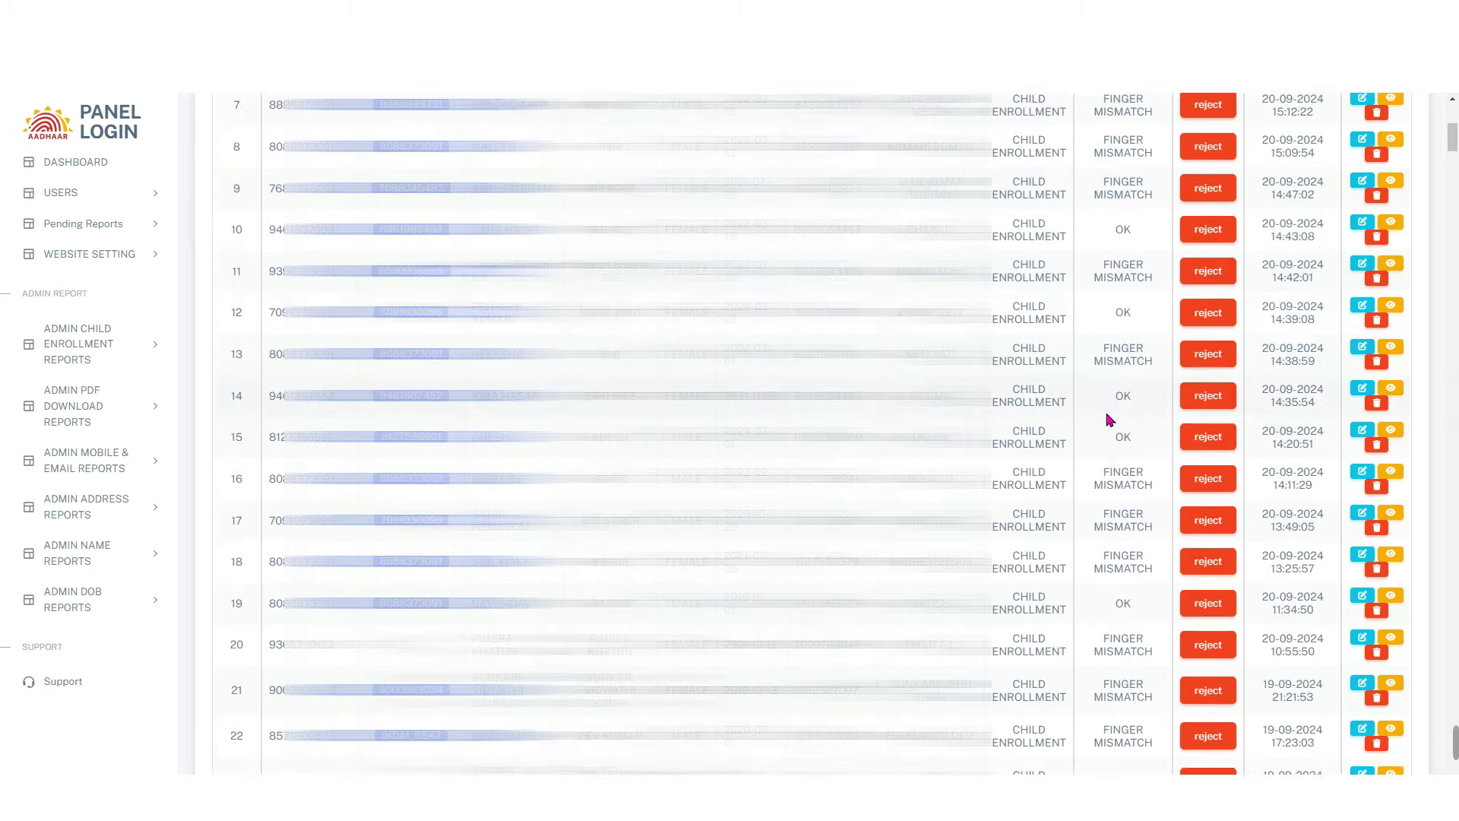
{"action": "scroll", "coordinate": [1110, 418], "scroll_direction": "up", "scroll_amount": 6}
{"action": "scroll", "coordinate": [1085, 394], "scroll_direction": "down", "scroll_amount": 15}
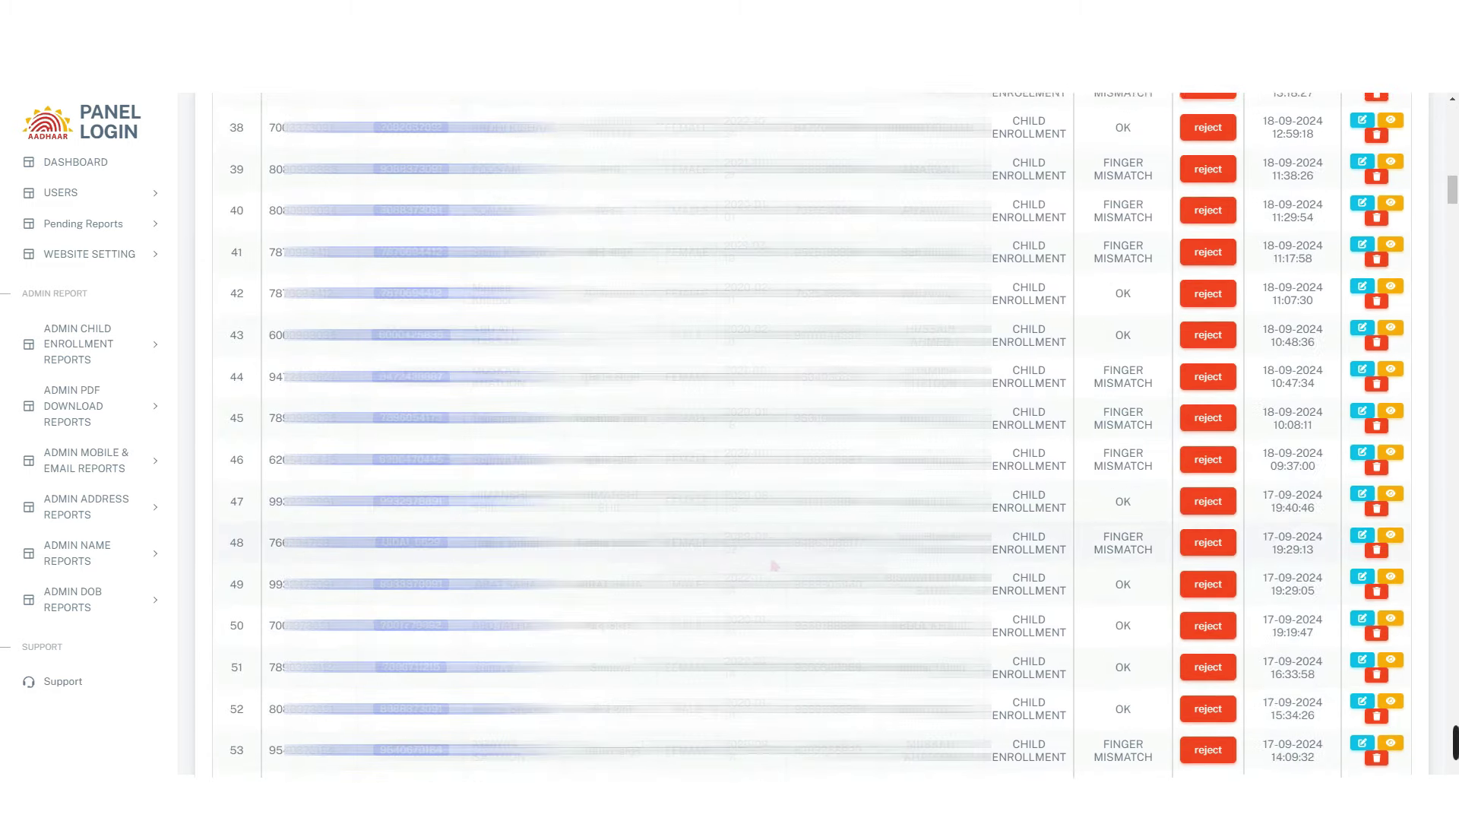
{"action": "scroll", "coordinate": [773, 565], "scroll_direction": "up", "scroll_amount": 20}
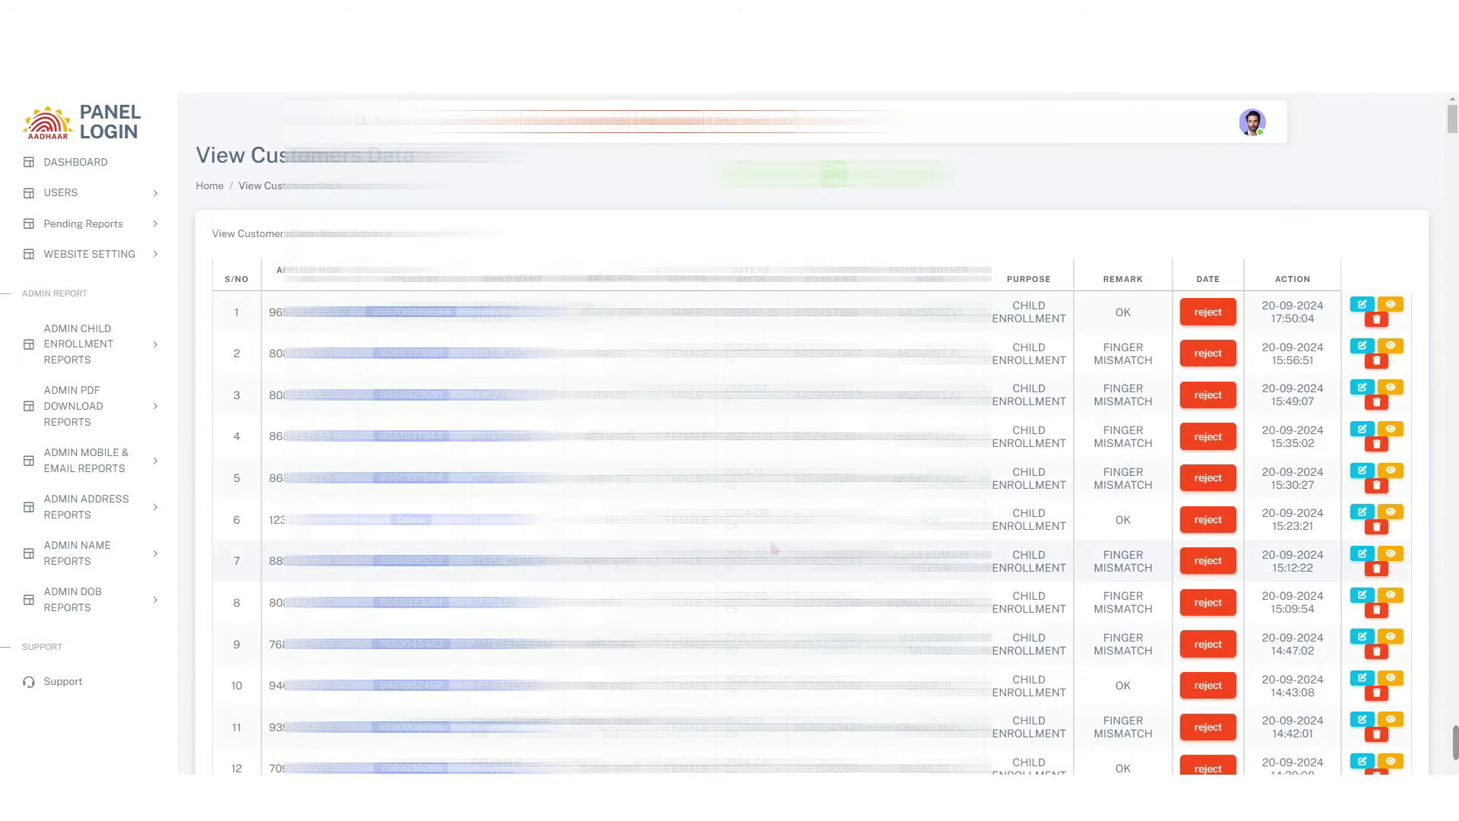
- Open the pending reports for mobile and email updates and look through the whole list
{"action": "left_click", "coordinate": [141, 465]}
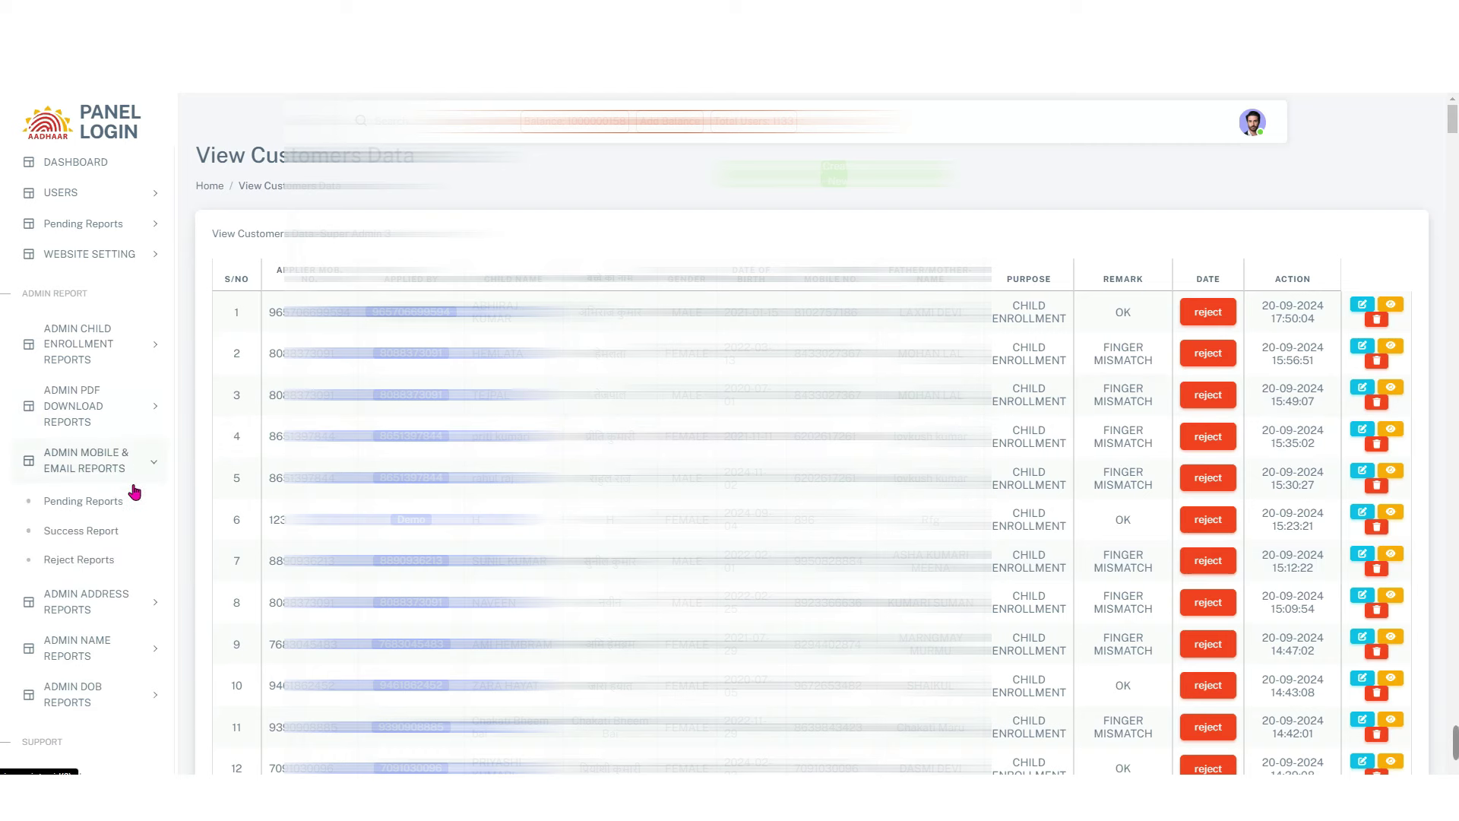
{"action": "left_click", "coordinate": [118, 535]}
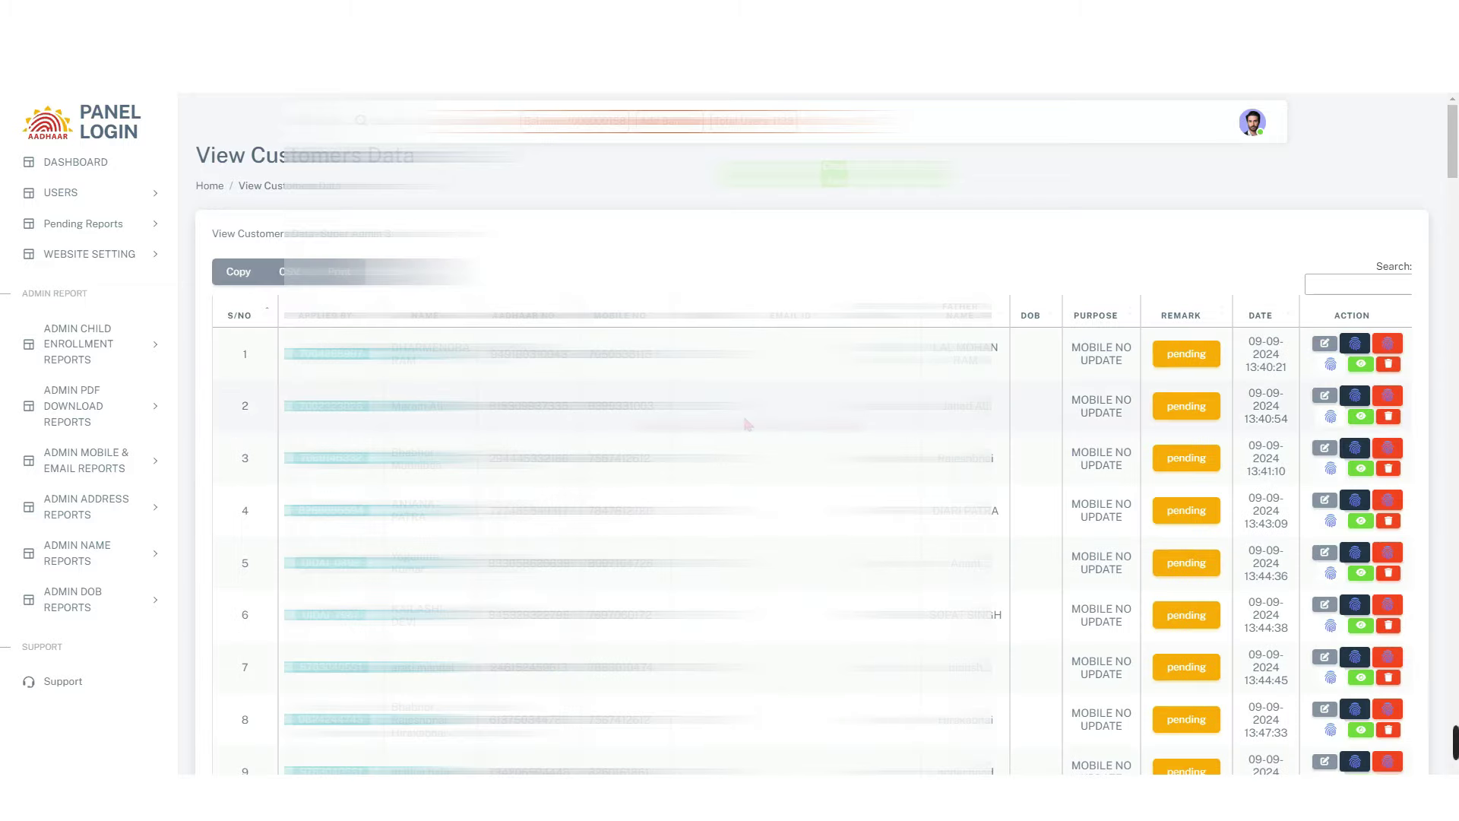
{"action": "scroll", "coordinate": [747, 423], "scroll_direction": "down", "scroll_amount": 13}
{"action": "scroll", "coordinate": [744, 409], "scroll_direction": "down", "scroll_amount": 20}
{"action": "scroll", "coordinate": [737, 423], "scroll_direction": "down", "scroll_amount": 20}
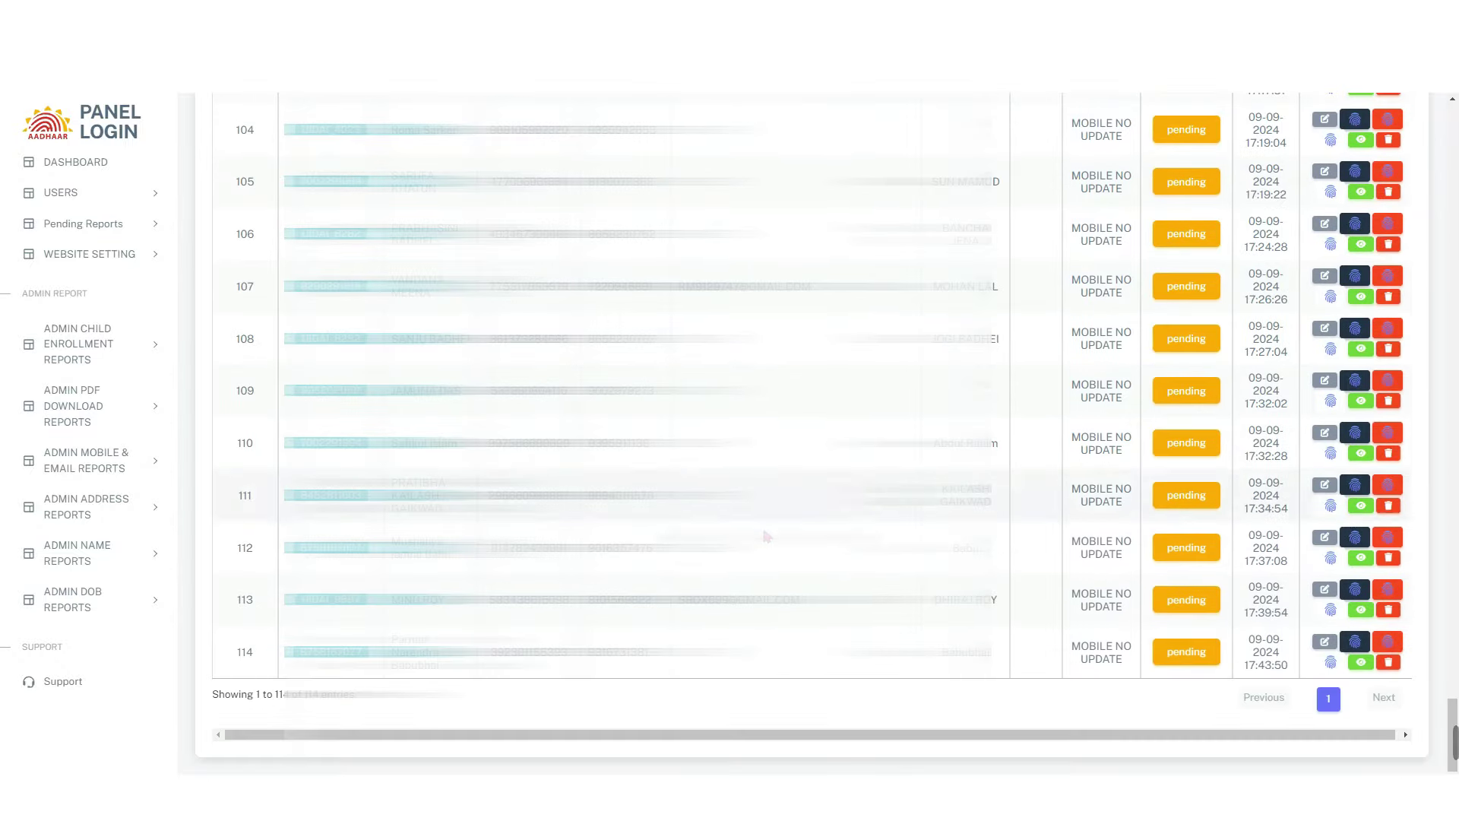
{"action": "scroll", "coordinate": [509, 476], "scroll_direction": "up", "scroll_amount": 10}
{"action": "scroll", "coordinate": [534, 468], "scroll_direction": "up", "scroll_amount": 20}
{"action": "scroll", "coordinate": [553, 475], "scroll_direction": "up", "scroll_amount": 20}
{"action": "scroll", "coordinate": [431, 508], "scroll_direction": "down", "scroll_amount": 5}
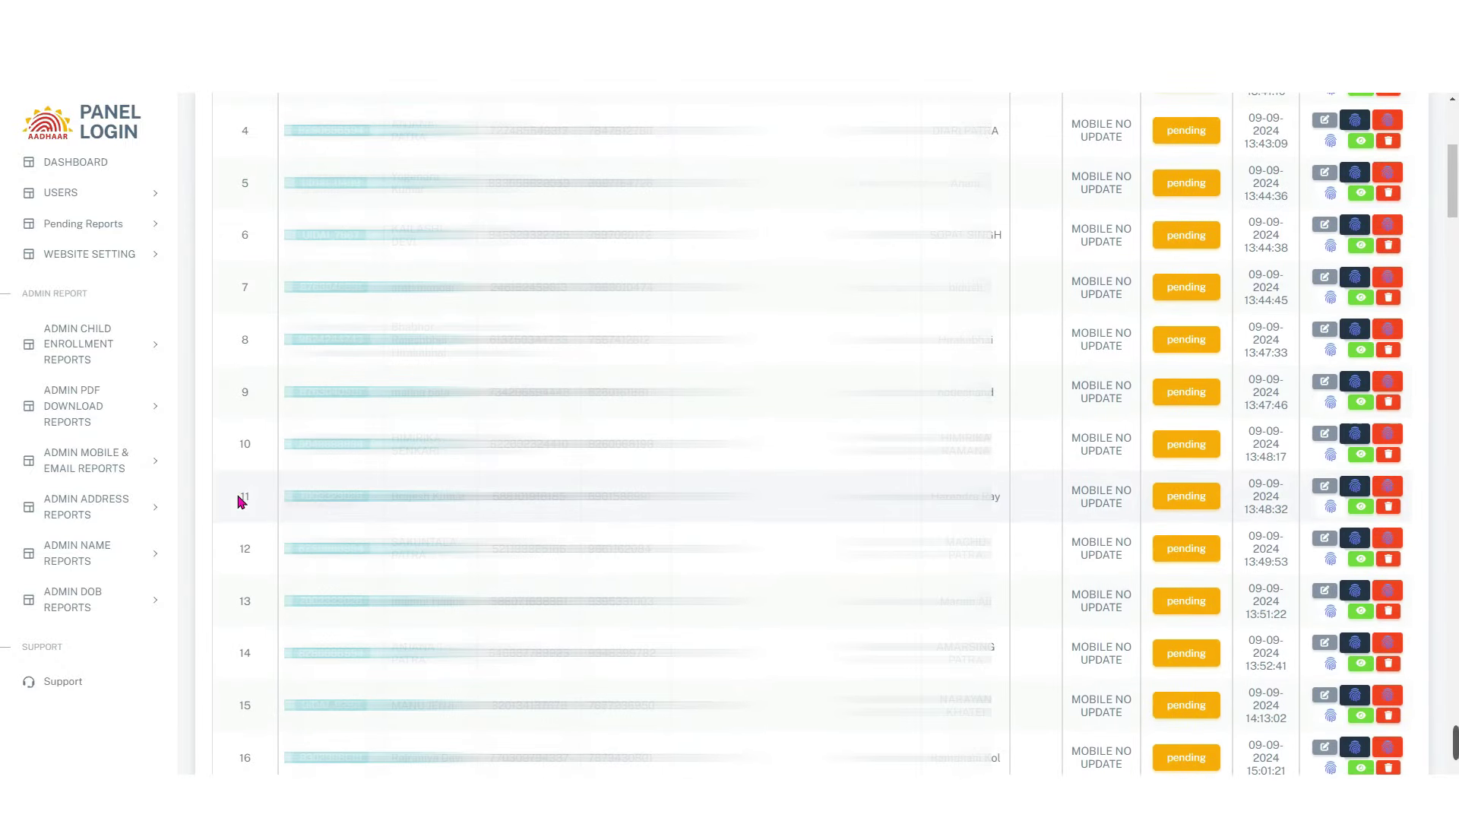
{"action": "scroll", "coordinate": [175, 476], "scroll_direction": "up", "scroll_amount": 5}
{"action": "scroll", "coordinate": [152, 486], "scroll_direction": "down", "scroll_amount": 6}
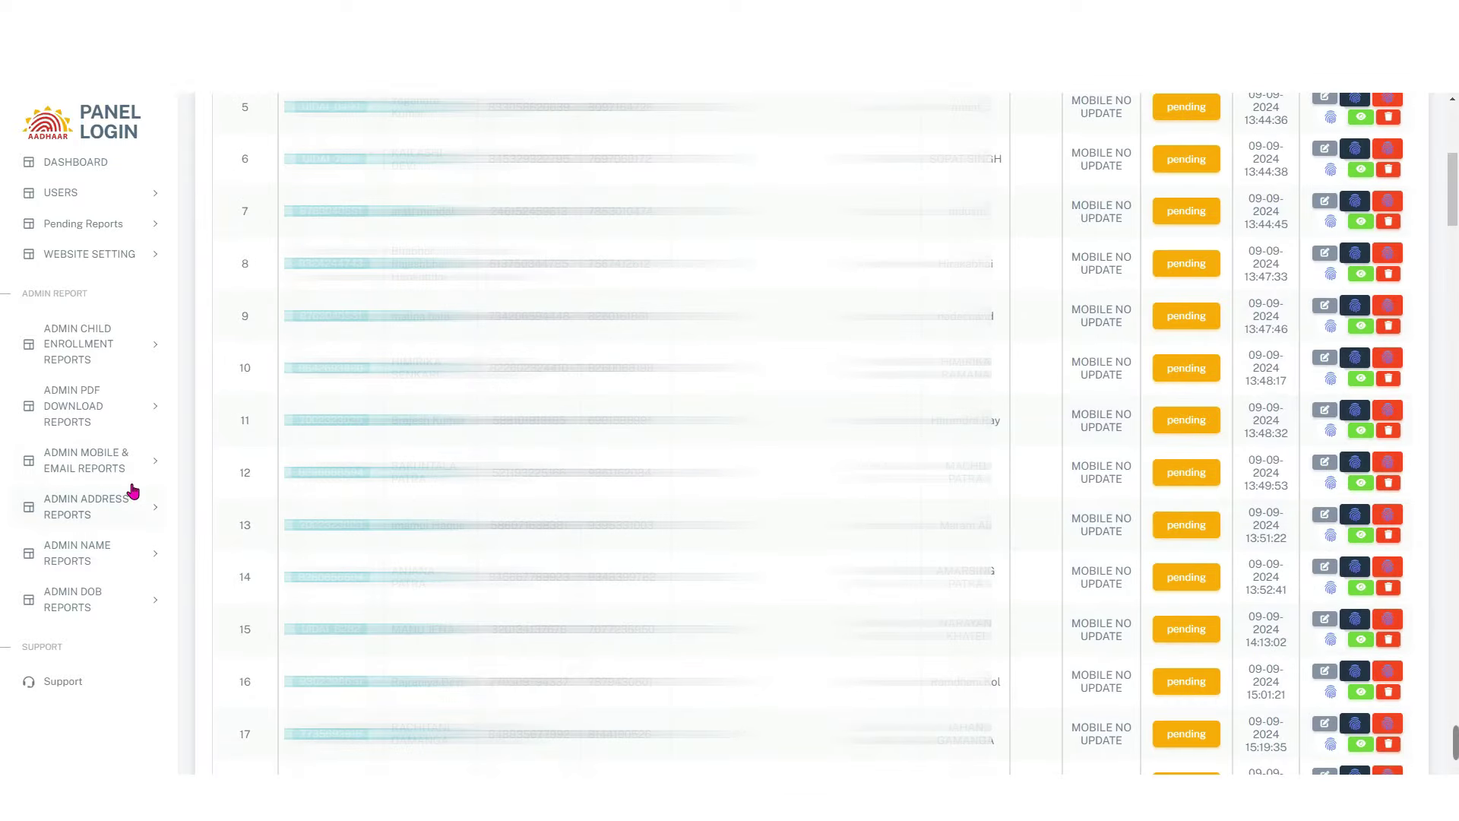
- Open the success report for mobile and email updates and look through the listed applications
{"action": "left_click", "coordinate": [129, 468]}
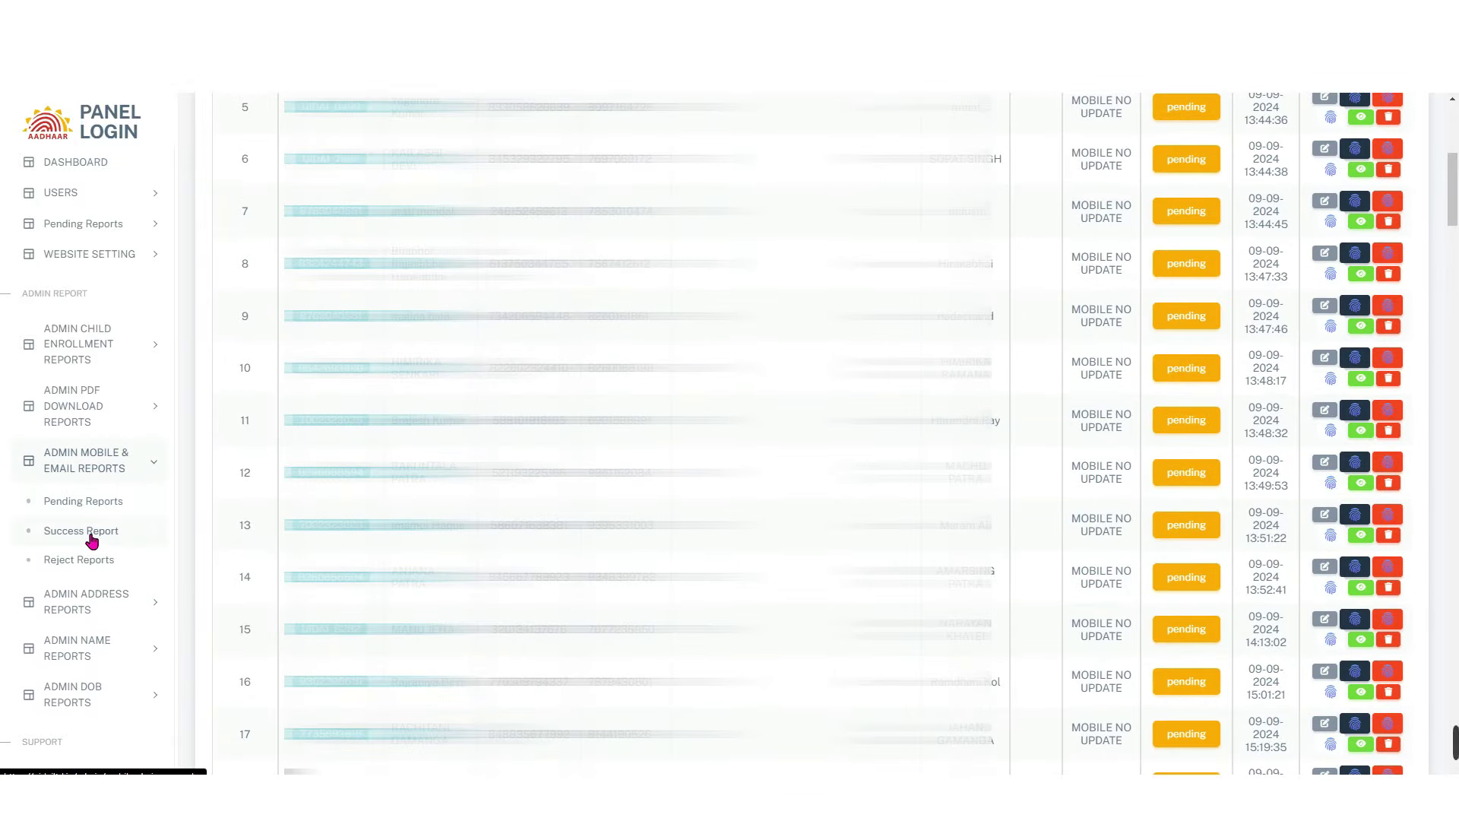
{"action": "left_click", "coordinate": [90, 535]}
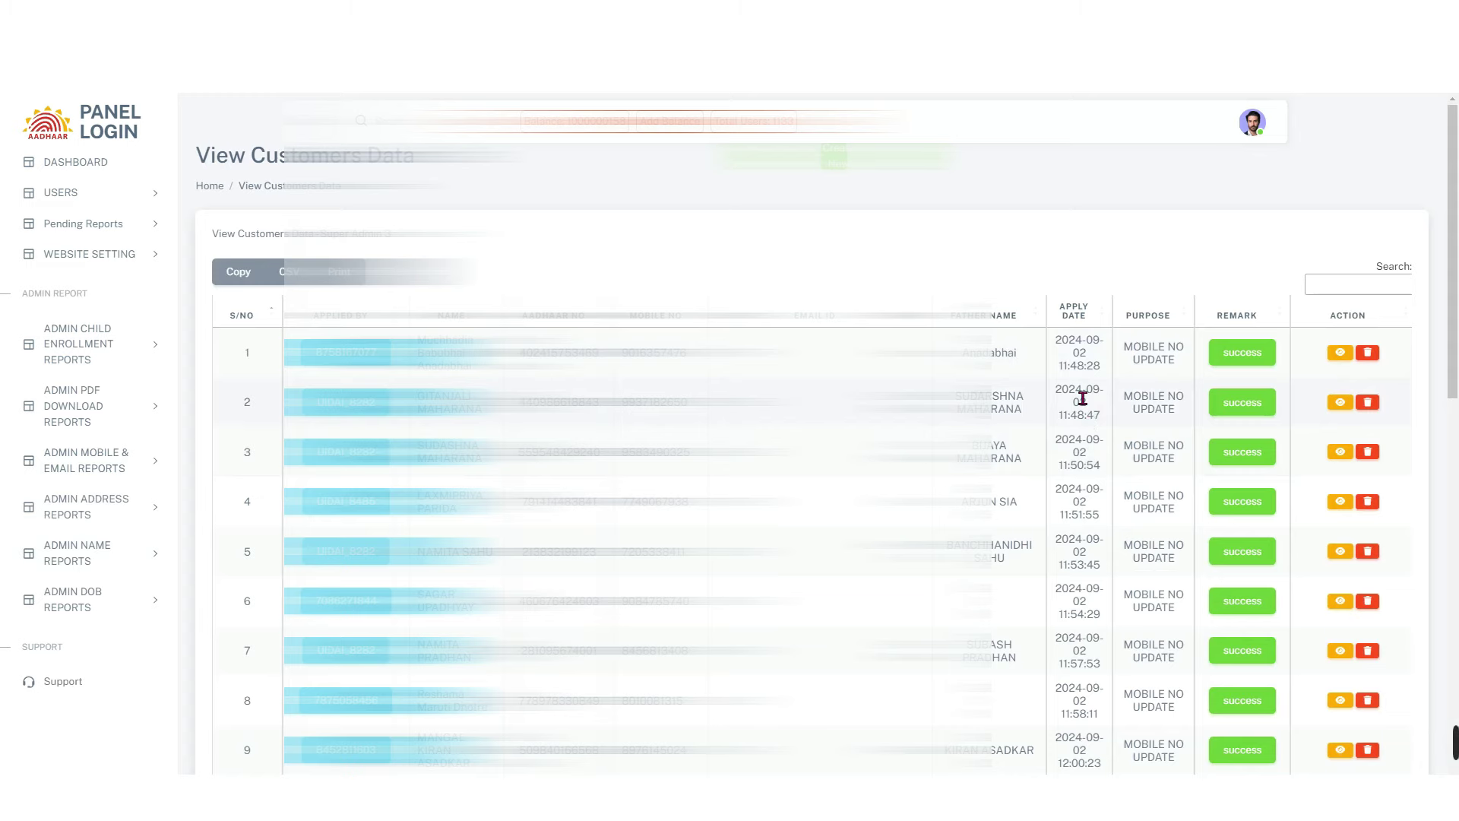
{"action": "scroll", "coordinate": [1076, 410], "scroll_direction": "down", "scroll_amount": 12}
{"action": "scroll", "coordinate": [684, 496], "scroll_direction": "up", "scroll_amount": 8}
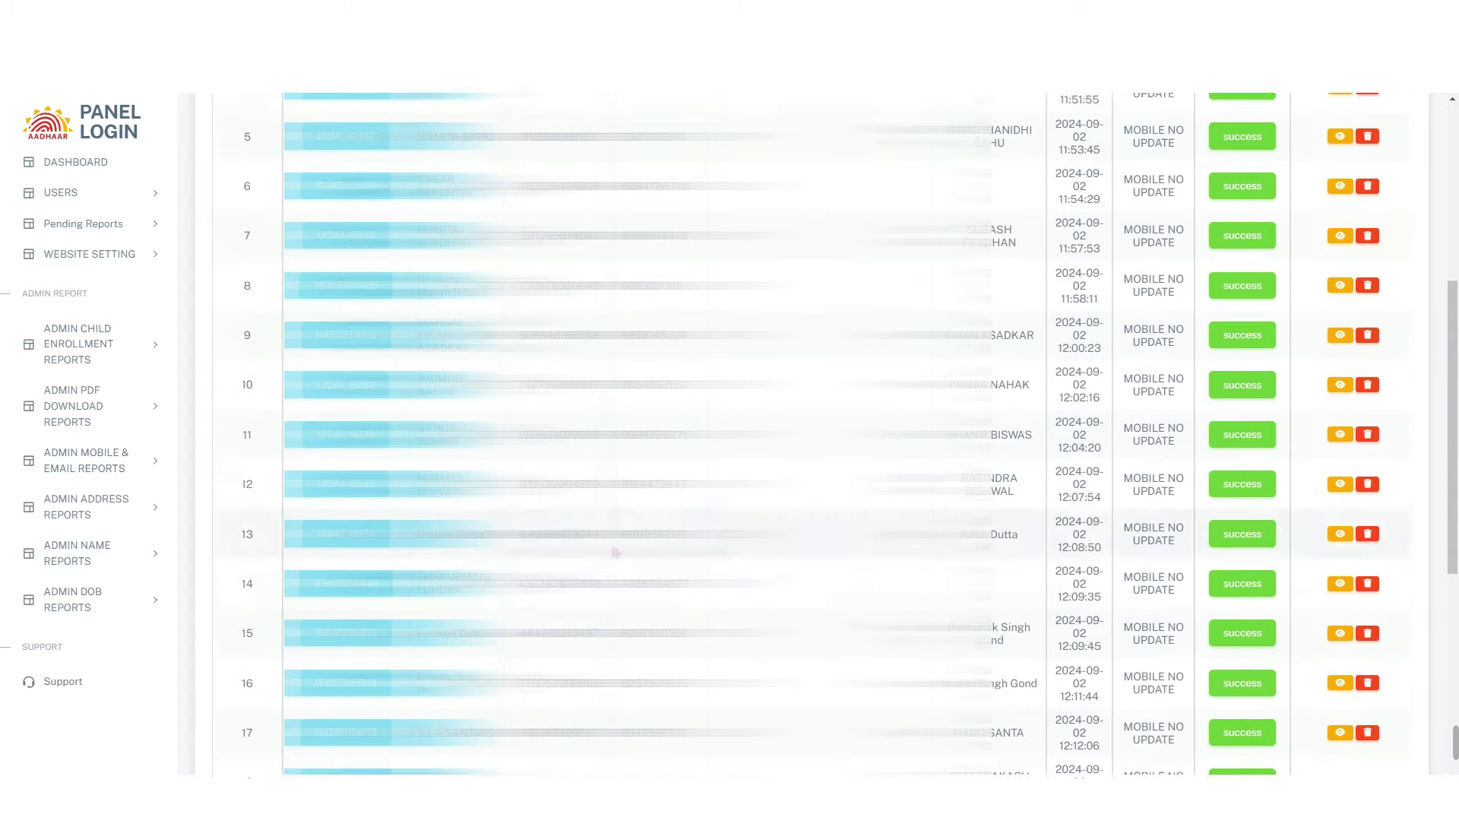
{"action": "scroll", "coordinate": [616, 552], "scroll_direction": "up", "scroll_amount": 5}
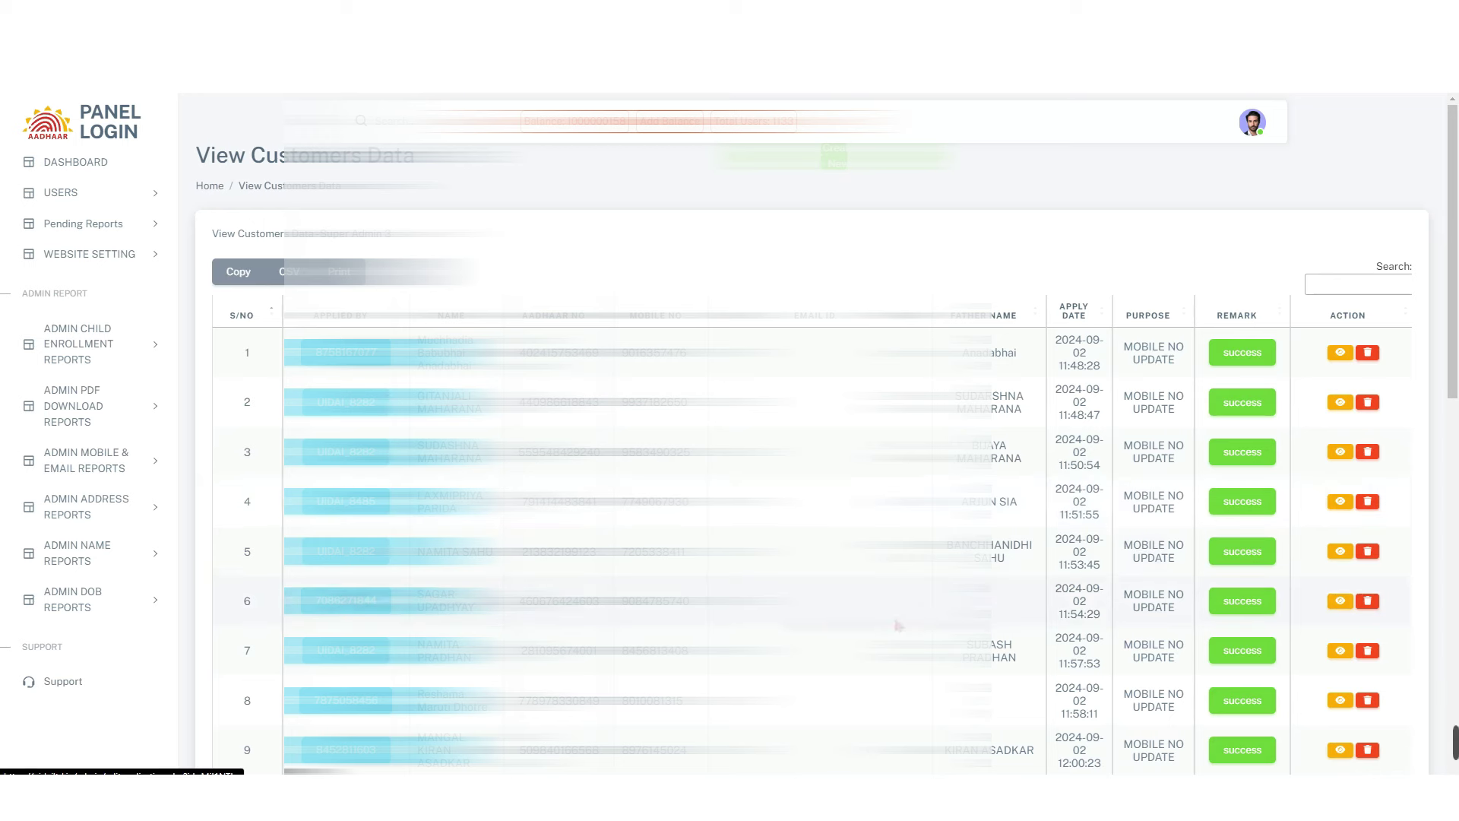
- Open the pending reports for name corrections and look over all the listed applications
{"action": "left_click", "coordinate": [152, 570]}
{"action": "left_click", "coordinate": [93, 597]}
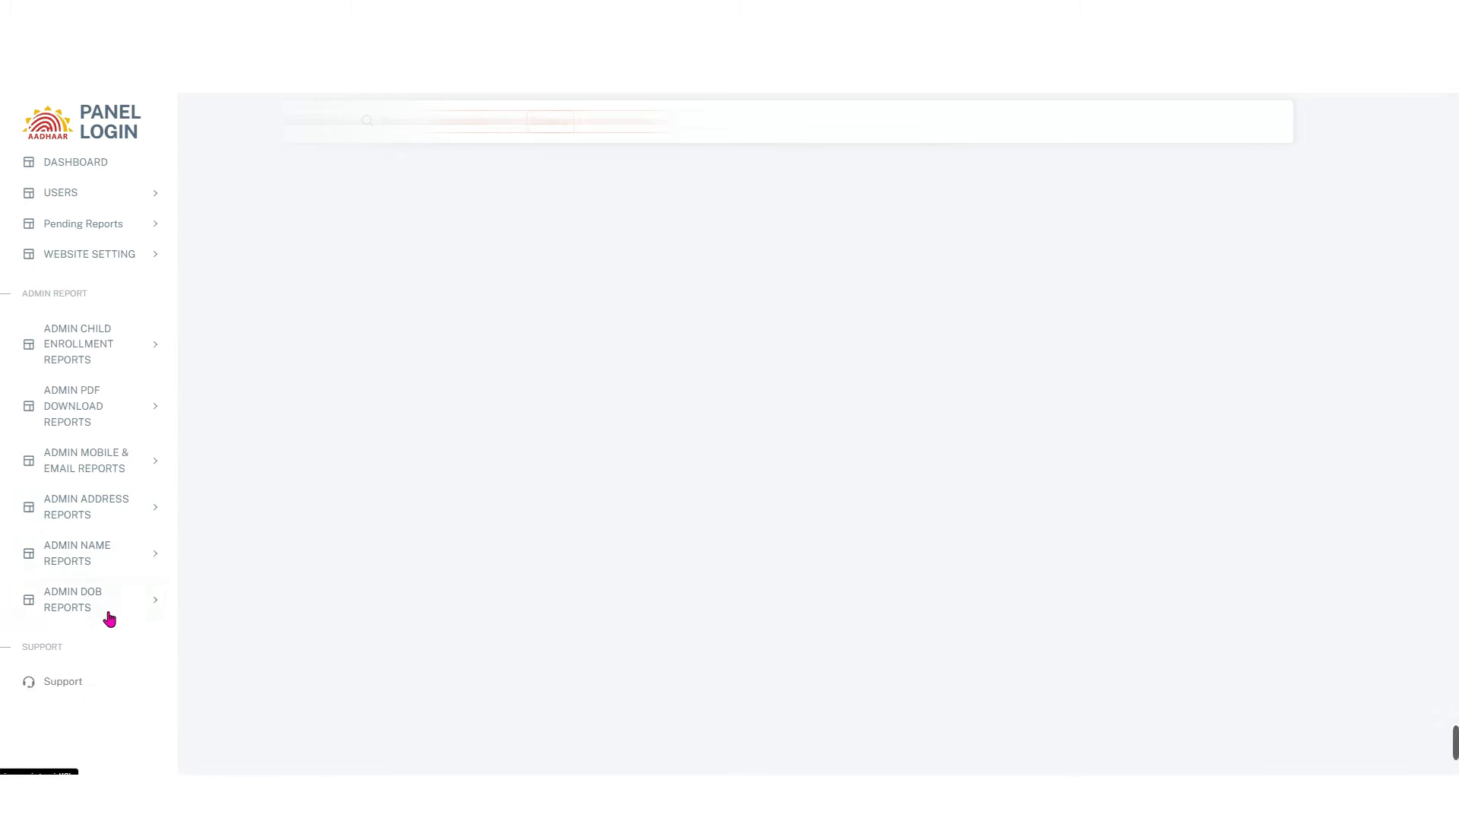
{"action": "mouse_move", "coordinate": [257, 328]}
{"action": "left_mouse_down"}
{"action": "mouse_move", "coordinate": [403, 648]}
{"action": "mouse_move", "coordinate": [721, 678]}
{"action": "mouse_move", "coordinate": [1261, 669]}
{"action": "left_mouse_up"}
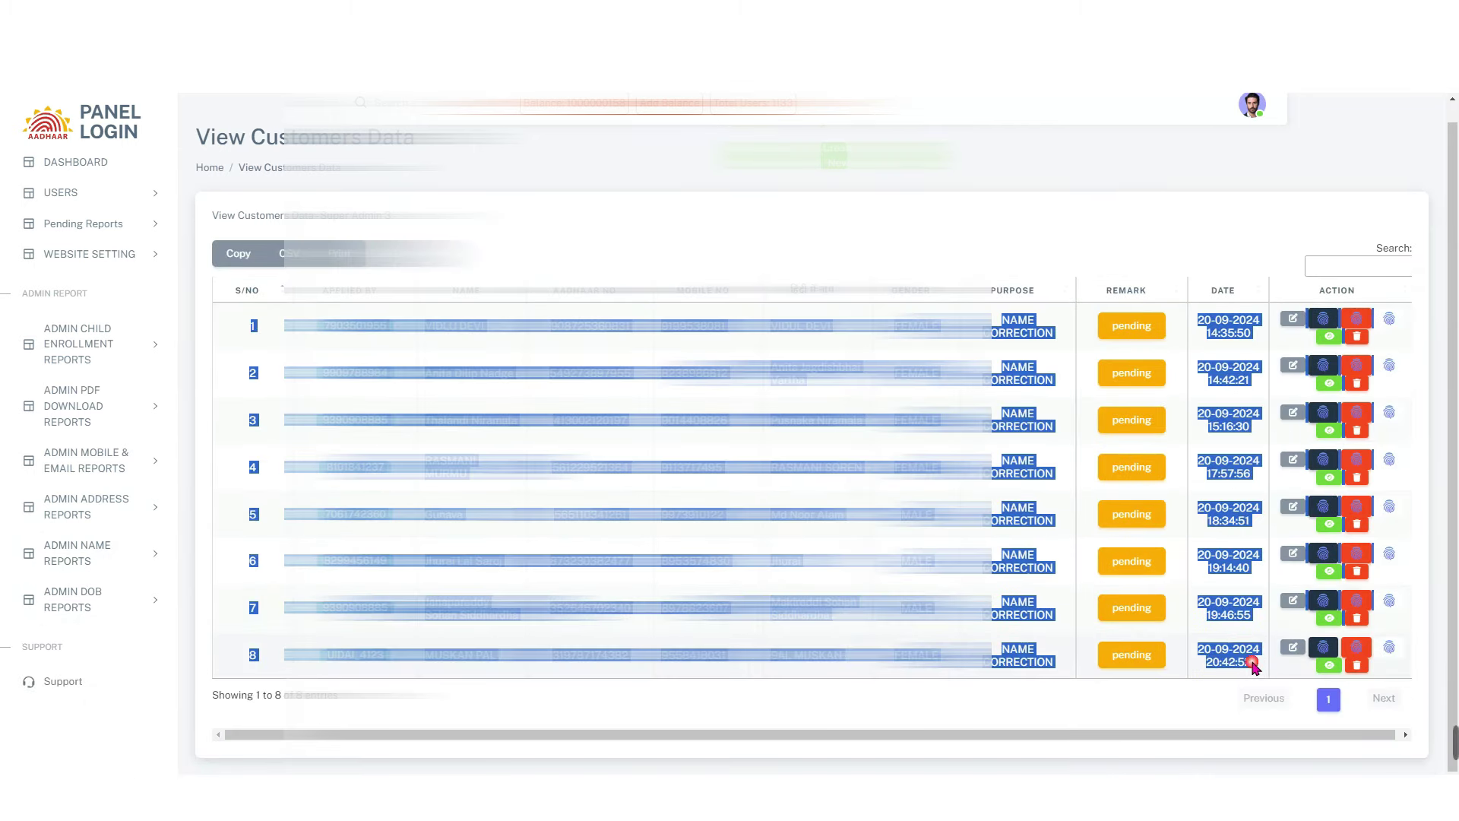
{"action": "left_click", "coordinate": [639, 590]}
{"action": "left_click_drag", "start_coordinate": [264, 334], "coordinate": [1255, 679]}
{"action": "left_click", "coordinate": [219, 609]}
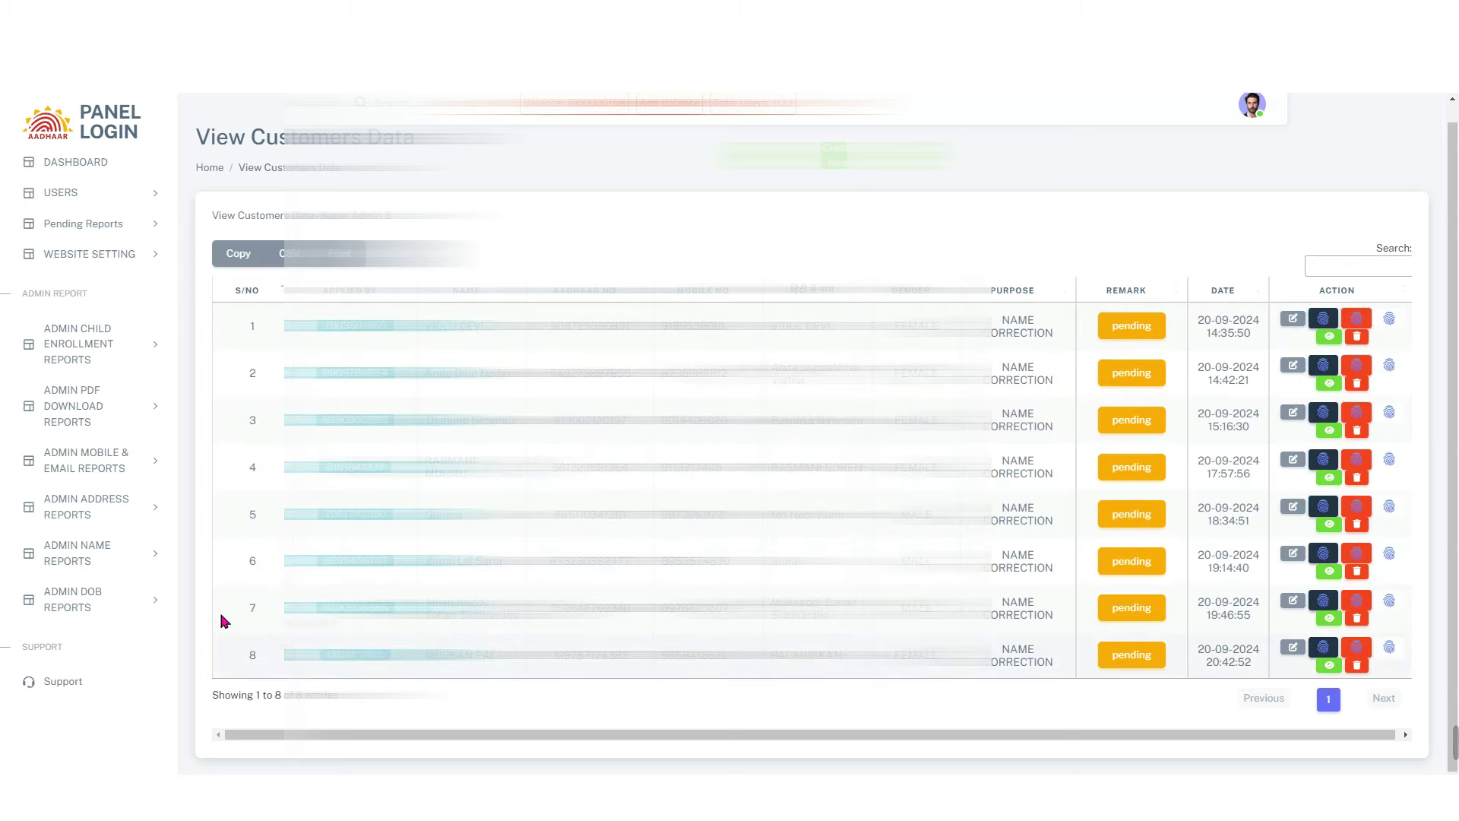
- Open the success report for name corrections and look through the first page of records and their dates
{"action": "left_click", "coordinate": [143, 554]}
{"action": "left_click", "coordinate": [65, 624]}
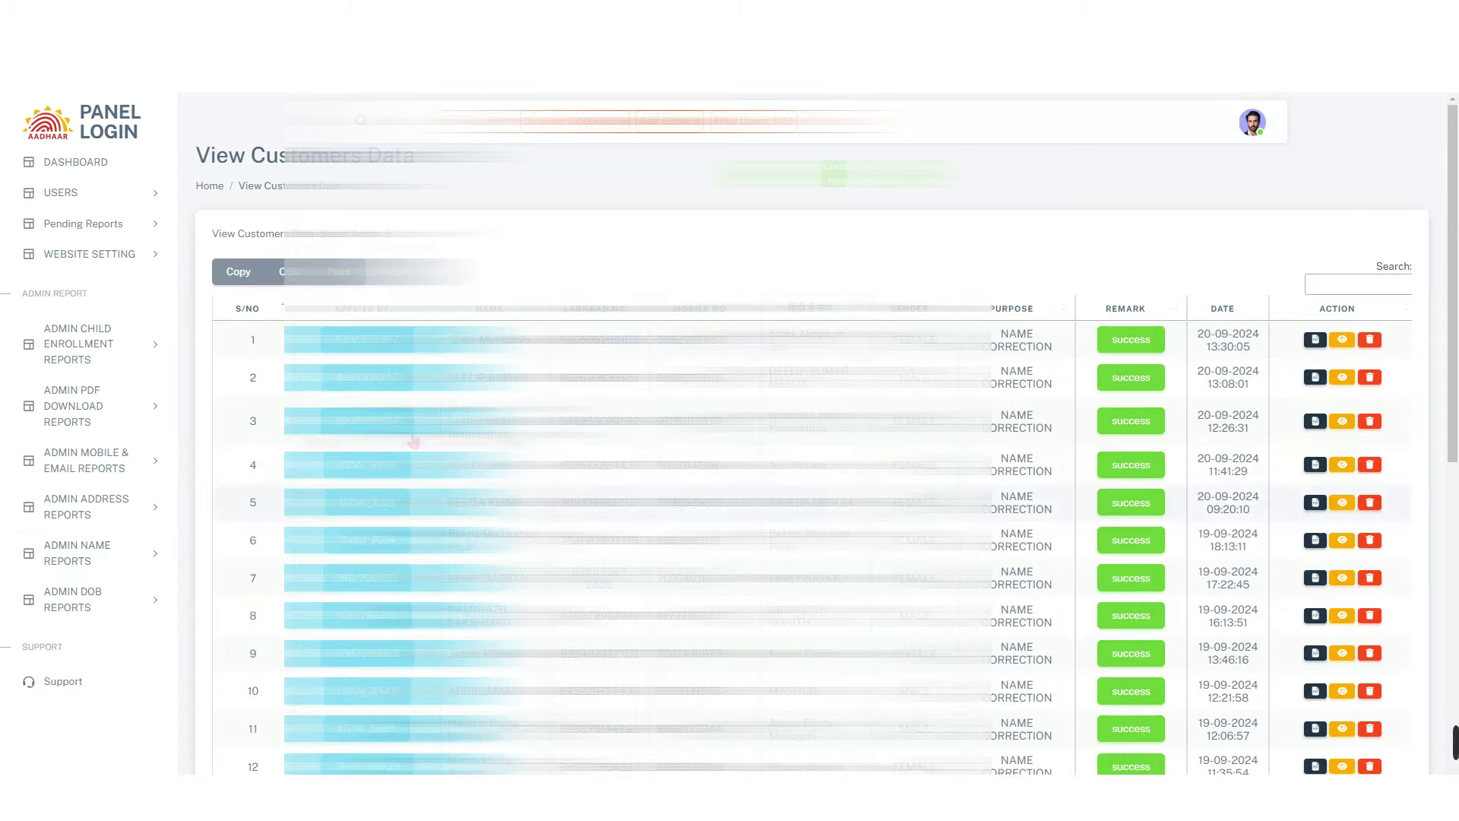
{"action": "left_click_drag", "start_coordinate": [1212, 347], "coordinate": [1170, 660]}
{"action": "scroll", "coordinate": [1215, 606], "scroll_direction": "down", "scroll_amount": 3}
{"action": "scroll", "coordinate": [1170, 661], "scroll_direction": "down", "scroll_amount": 1}
{"action": "scroll", "coordinate": [1170, 660], "scroll_direction": "down", "scroll_amount": 3}
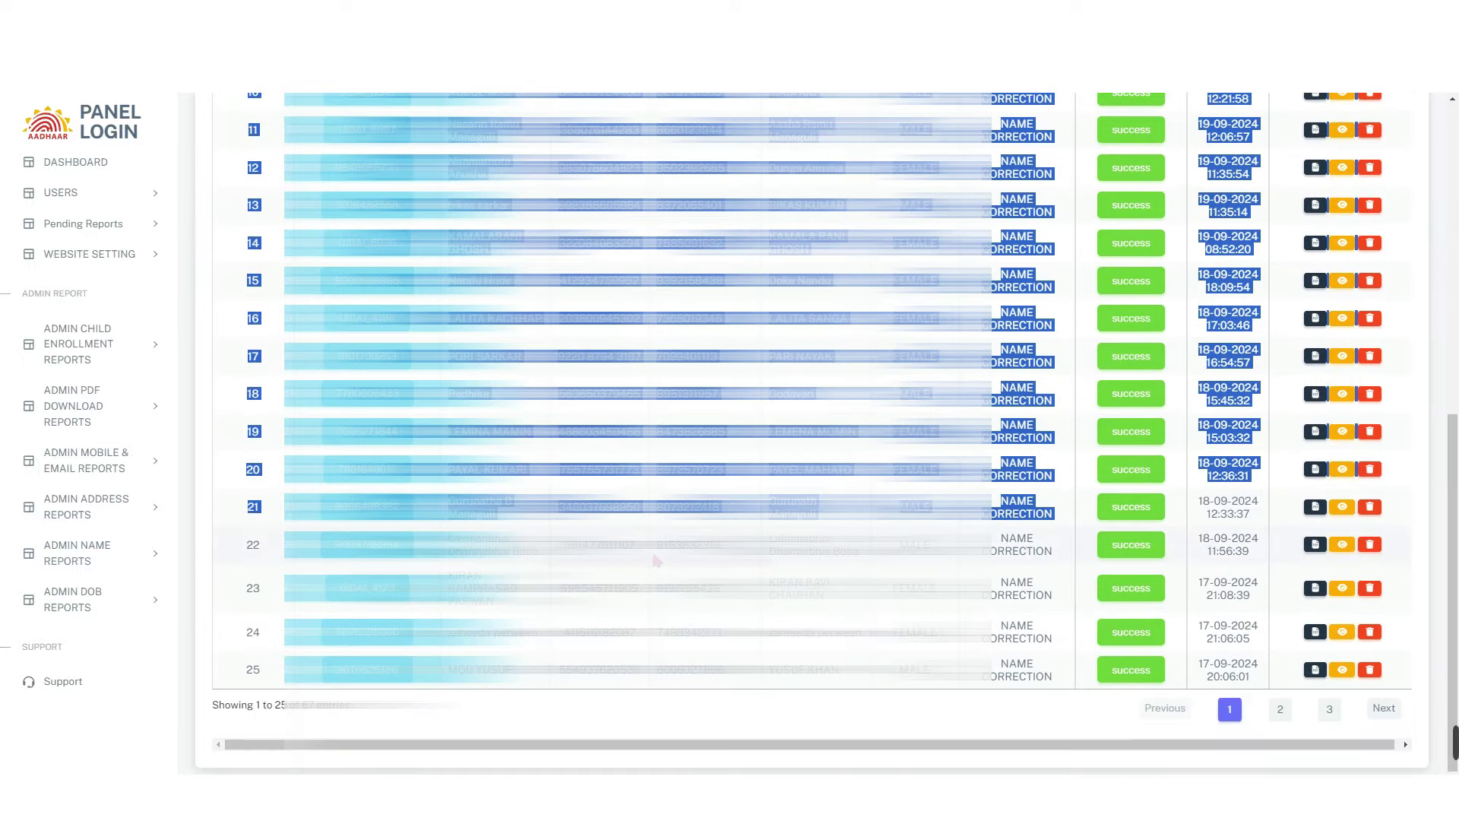
{"action": "scroll", "coordinate": [708, 564], "scroll_direction": "up", "scroll_amount": 5}
{"action": "scroll", "coordinate": [708, 563], "scroll_direction": "up", "scroll_amount": 2}
{"action": "left_click", "coordinate": [745, 469]}
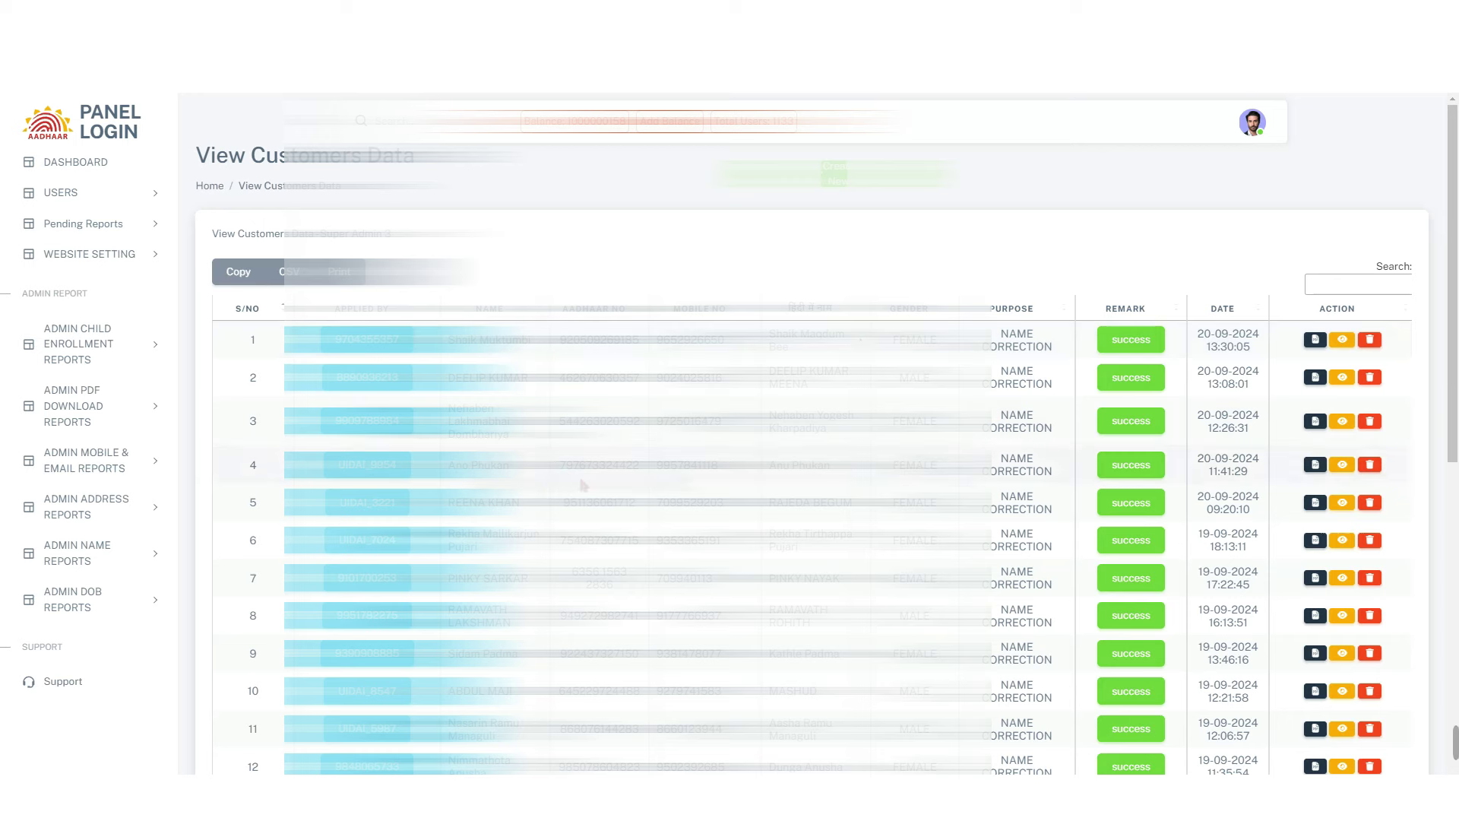
- Open the pending reports for date-of-birth corrections and look through the whole list of applications
{"action": "left_click", "coordinate": [149, 606]}
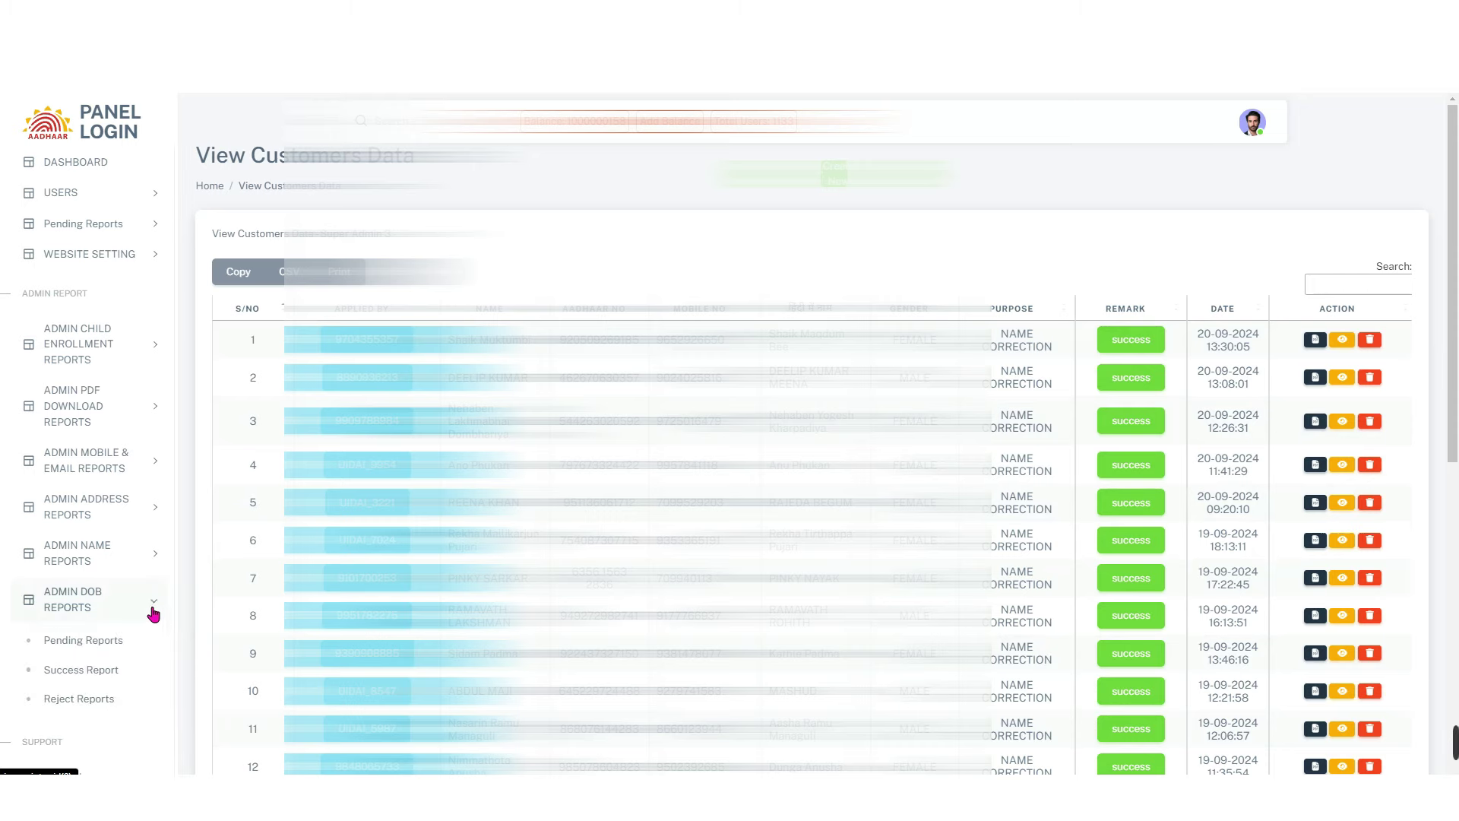
{"action": "left_click", "coordinate": [76, 640]}
{"action": "scroll", "coordinate": [560, 580], "scroll_direction": "down", "scroll_amount": 4}
{"action": "scroll", "coordinate": [456, 494], "scroll_direction": "up", "scroll_amount": 4}
{"action": "scroll", "coordinate": [532, 517], "scroll_direction": "down", "scroll_amount": 4}
{"action": "scroll", "coordinate": [456, 498], "scroll_direction": "up", "scroll_amount": 4}
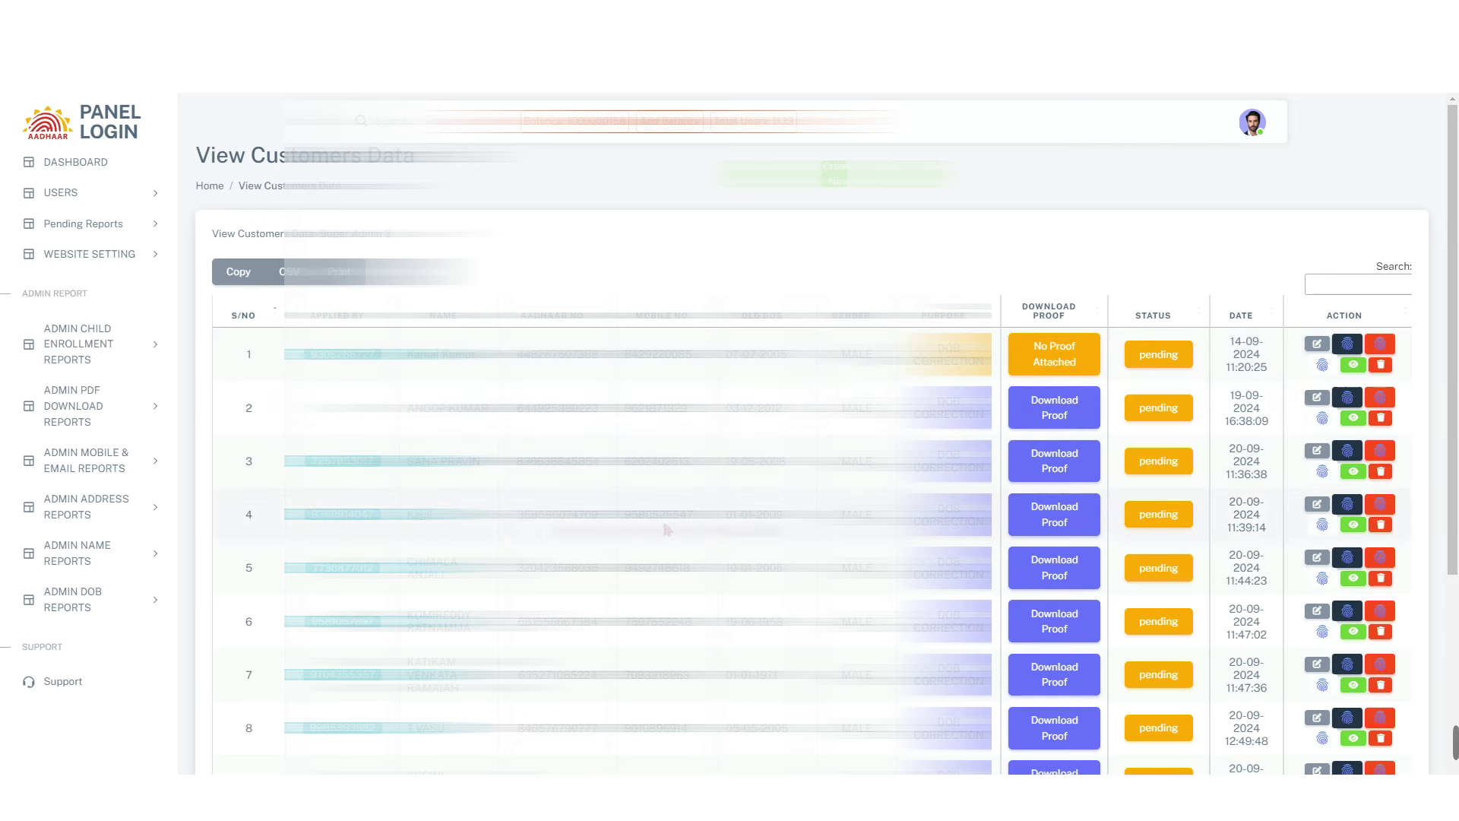
{"action": "scroll", "coordinate": [708, 537], "scroll_direction": "down", "scroll_amount": 4}
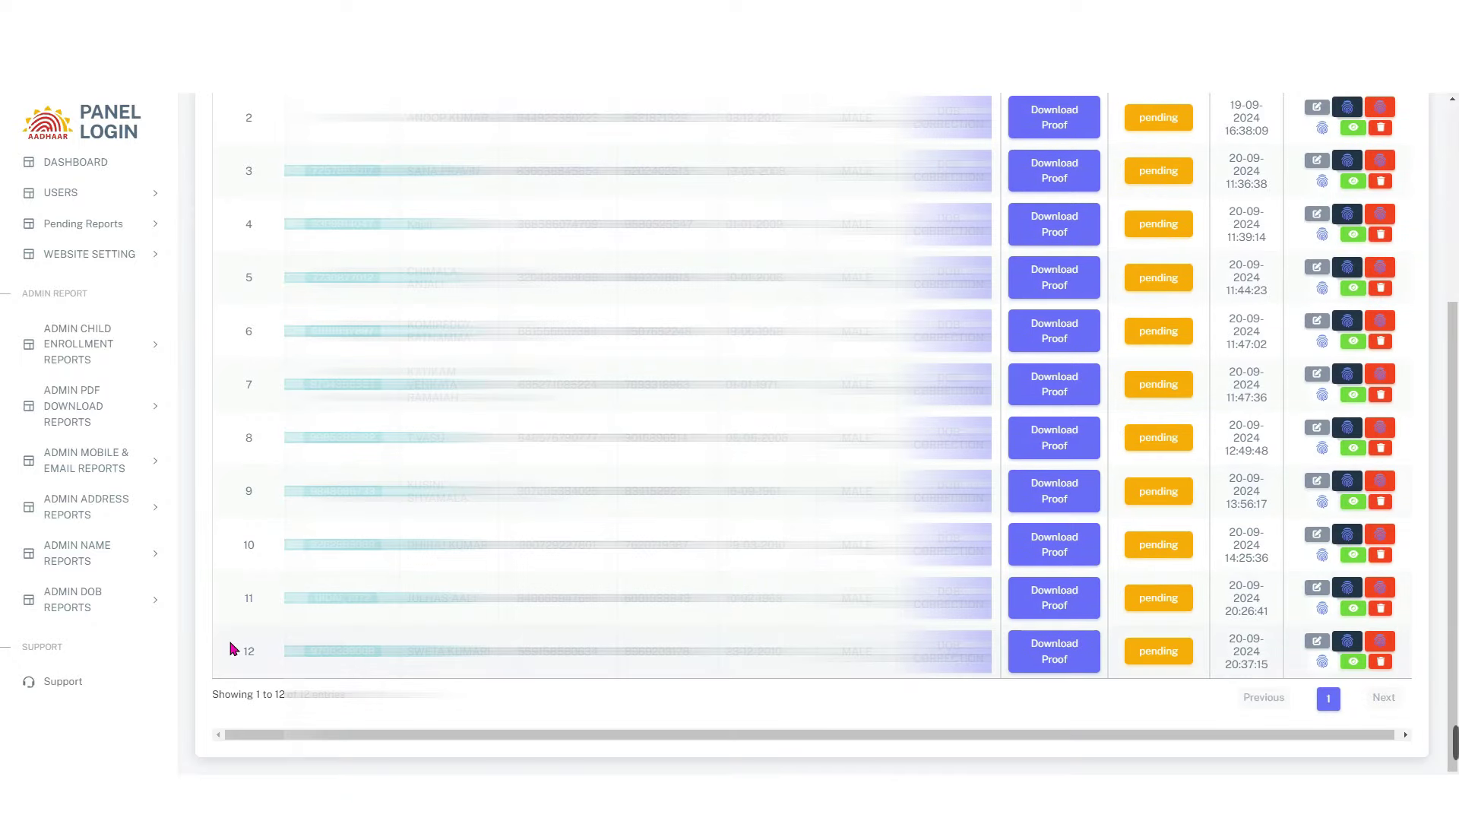
{"action": "scroll", "coordinate": [608, 667], "scroll_direction": "up", "scroll_amount": 4}
{"action": "left_click_drag", "start_coordinate": [258, 356], "coordinate": [660, 601]}
{"action": "scroll", "coordinate": [659, 601], "scroll_direction": "down", "scroll_amount": 4}
- Open the success report for date-of-birth corrections and look through the first page of records
{"action": "left_click", "coordinate": [124, 599]}
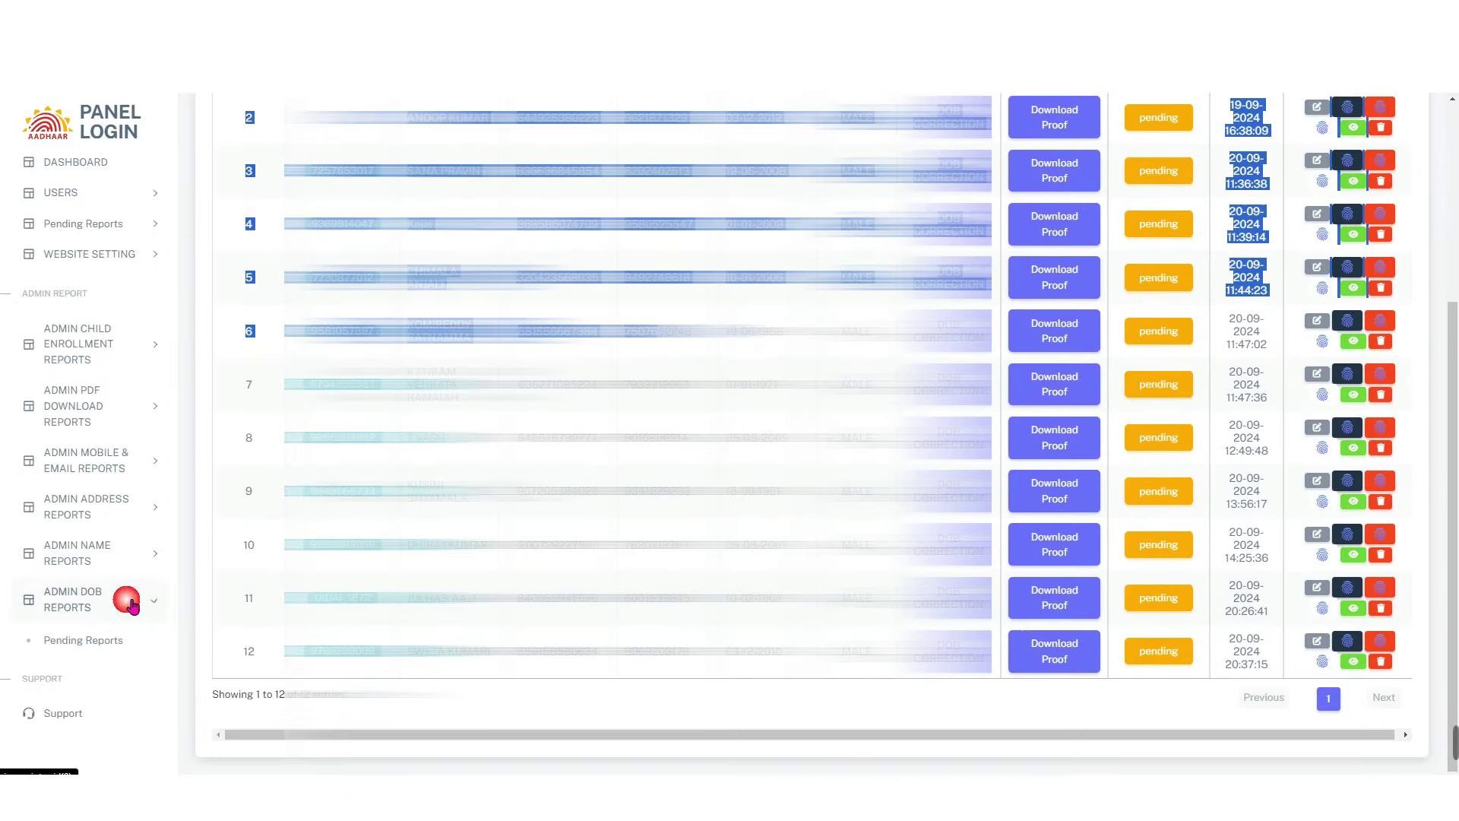
{"action": "left_click", "coordinate": [81, 669]}
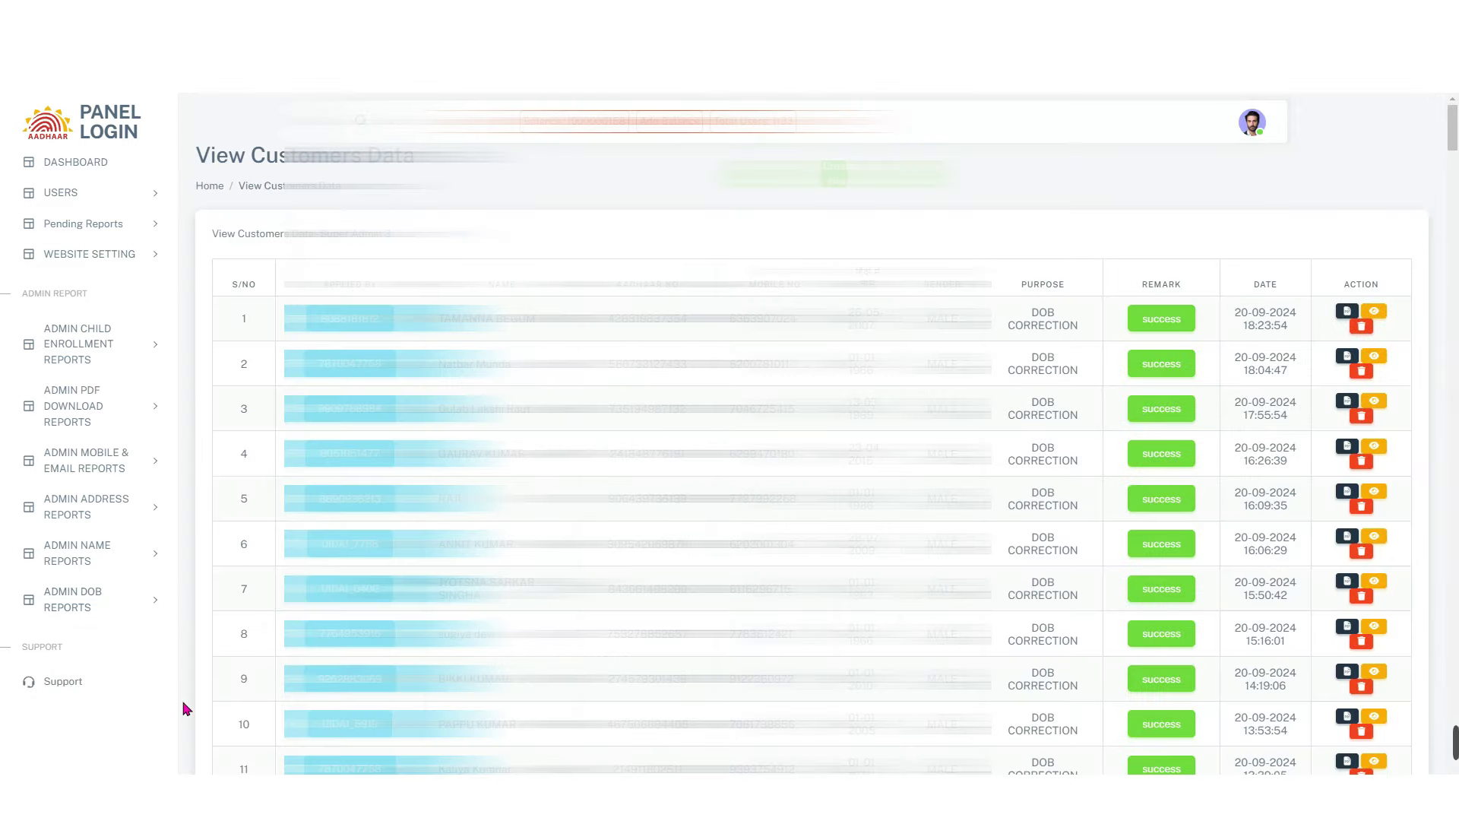
{"action": "left_click_drag", "start_coordinate": [1197, 332], "coordinate": [1246, 668]}
{"action": "scroll", "coordinate": [1254, 596], "scroll_direction": "down", "scroll_amount": 8}
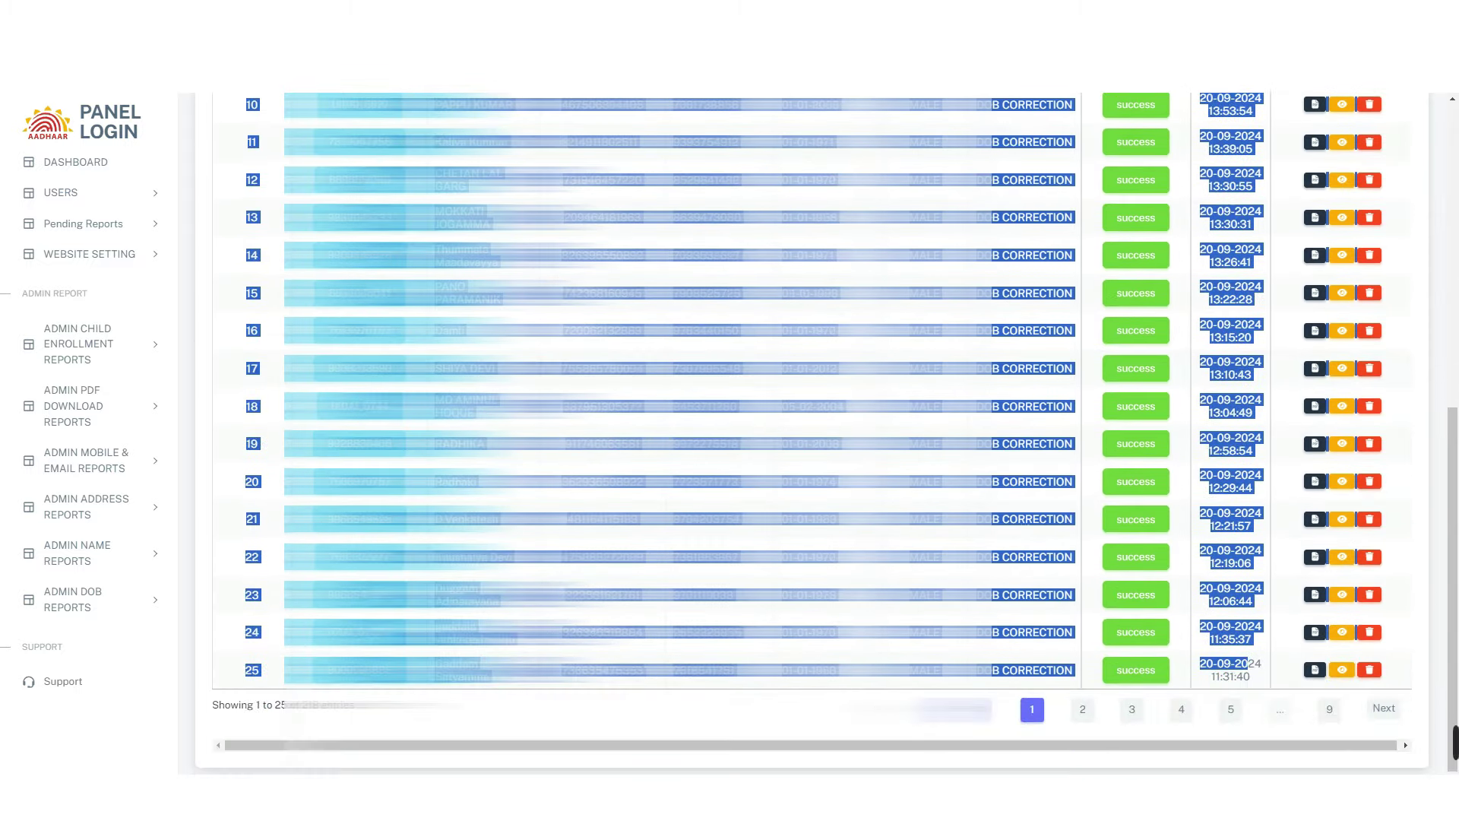
- Go to page 2 of the successful date-of-birth corrections and examine its records and dates
{"action": "left_click", "coordinate": [1083, 709]}
{"action": "scroll", "coordinate": [1049, 562], "scroll_direction": "up", "scroll_amount": 6}
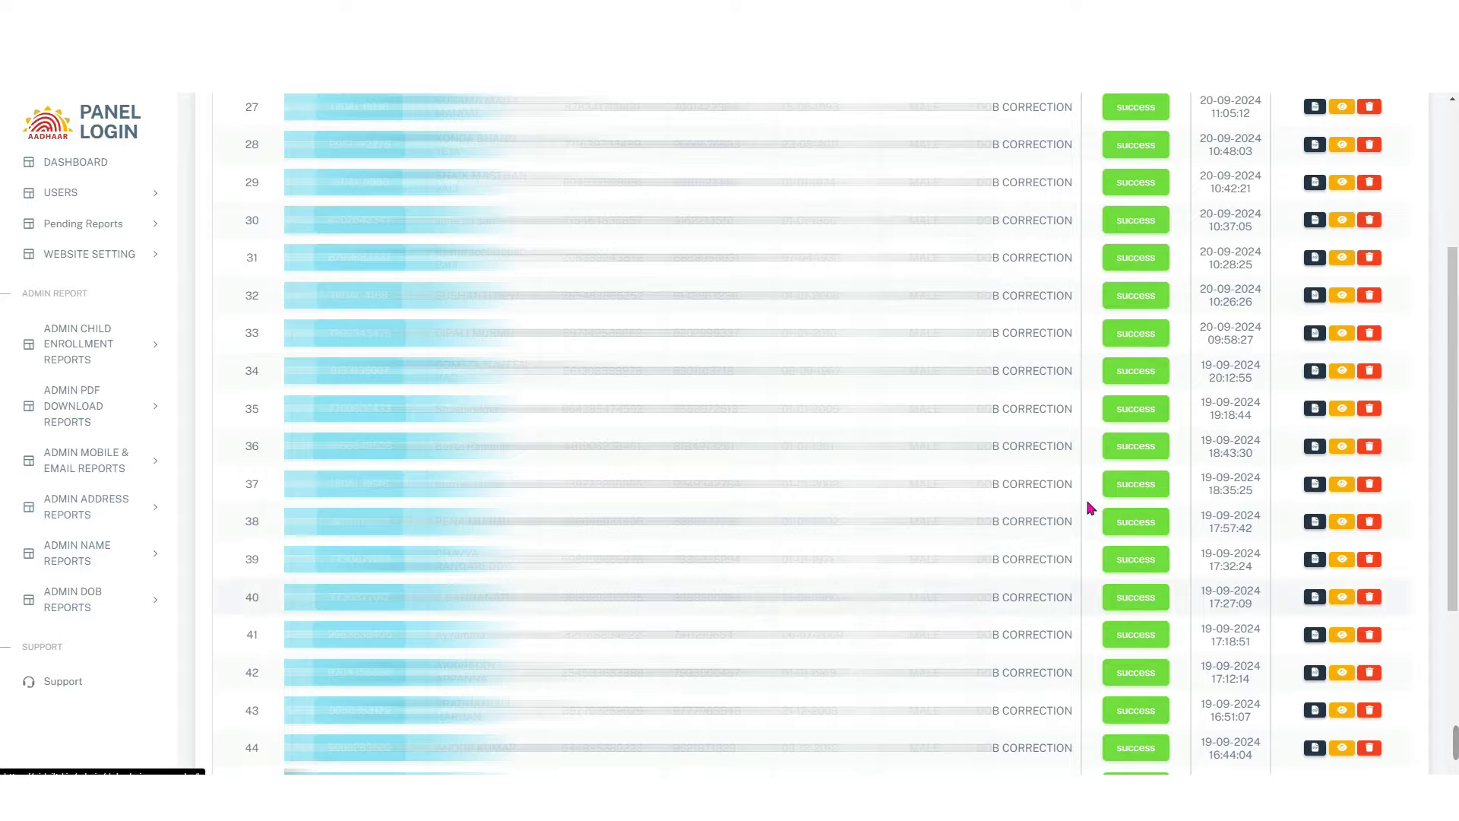
{"action": "left_click_drag", "start_coordinate": [1213, 231], "coordinate": [1207, 480]}
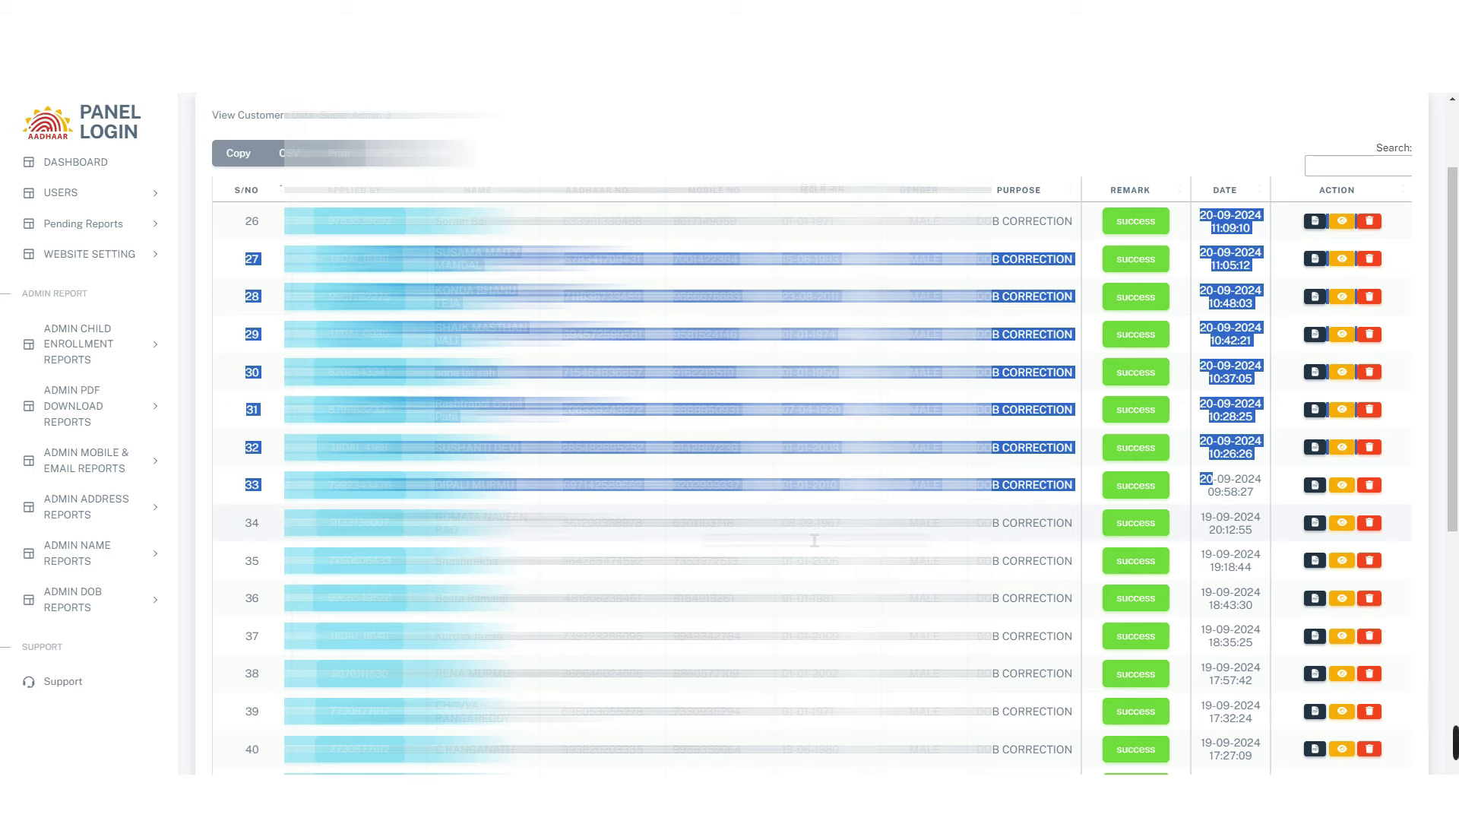
{"action": "scroll", "coordinate": [814, 540], "scroll_direction": "down", "scroll_amount": 6}
{"action": "left_click", "coordinate": [697, 465]}
{"action": "scroll", "coordinate": [698, 465], "scroll_direction": "up", "scroll_amount": 7}
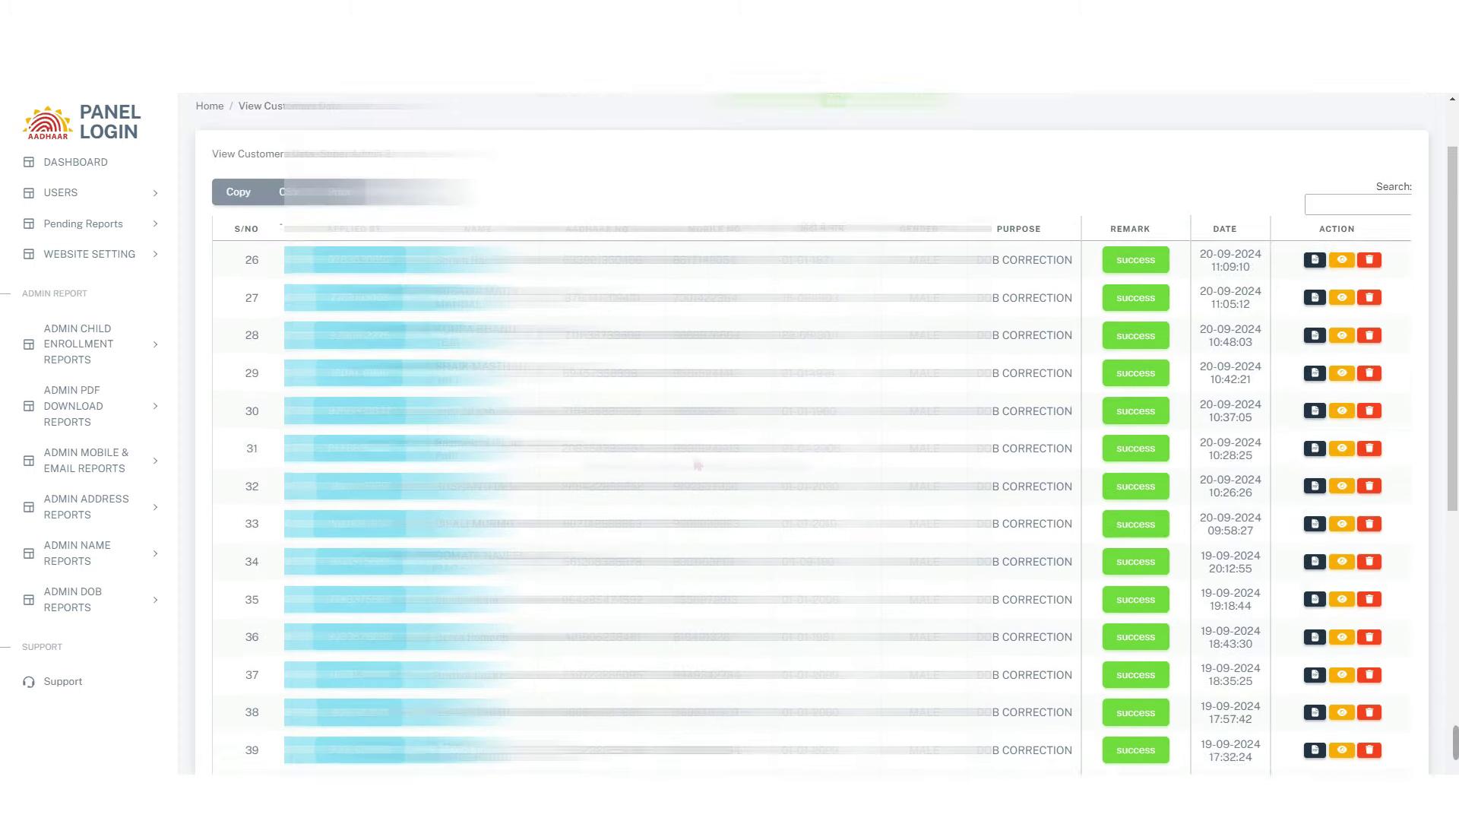
{"action": "scroll", "coordinate": [697, 465], "scroll_direction": "up", "scroll_amount": 1}
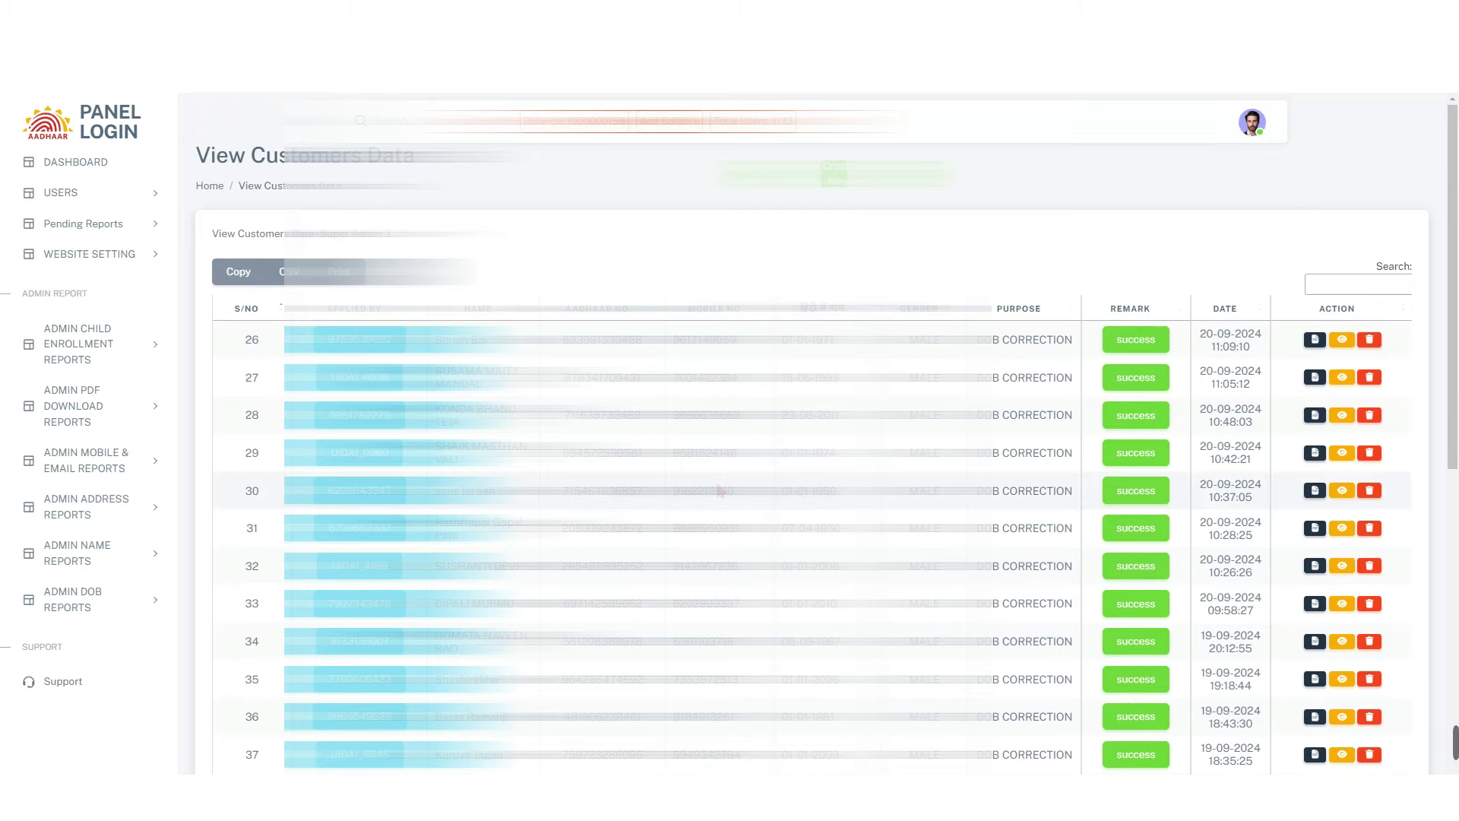
{"action": "scroll", "coordinate": [455, 441], "scroll_direction": "down", "scroll_amount": 5}
{"action": "scroll", "coordinate": [380, 426], "scroll_direction": "up", "scroll_amount": 5}
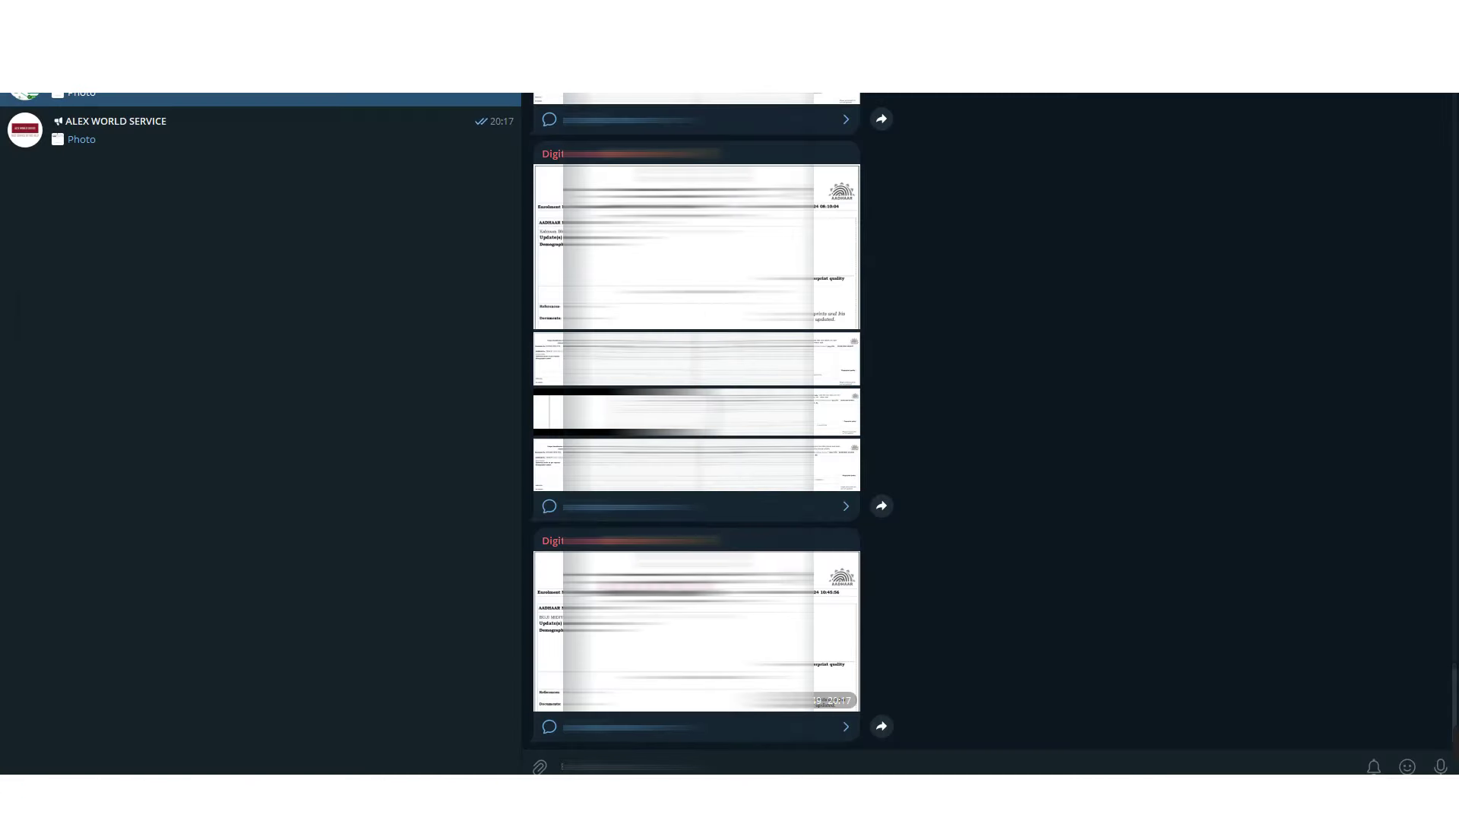
- Switch to the Telegram channel and look through the posted Aadhaar enrolment slip images from recent days
{"action": "scroll", "coordinate": [834, 536], "scroll_direction": "down", "scroll_amount": 1}
{"action": "scroll", "coordinate": [833, 537], "scroll_direction": "up", "scroll_amount": 15}
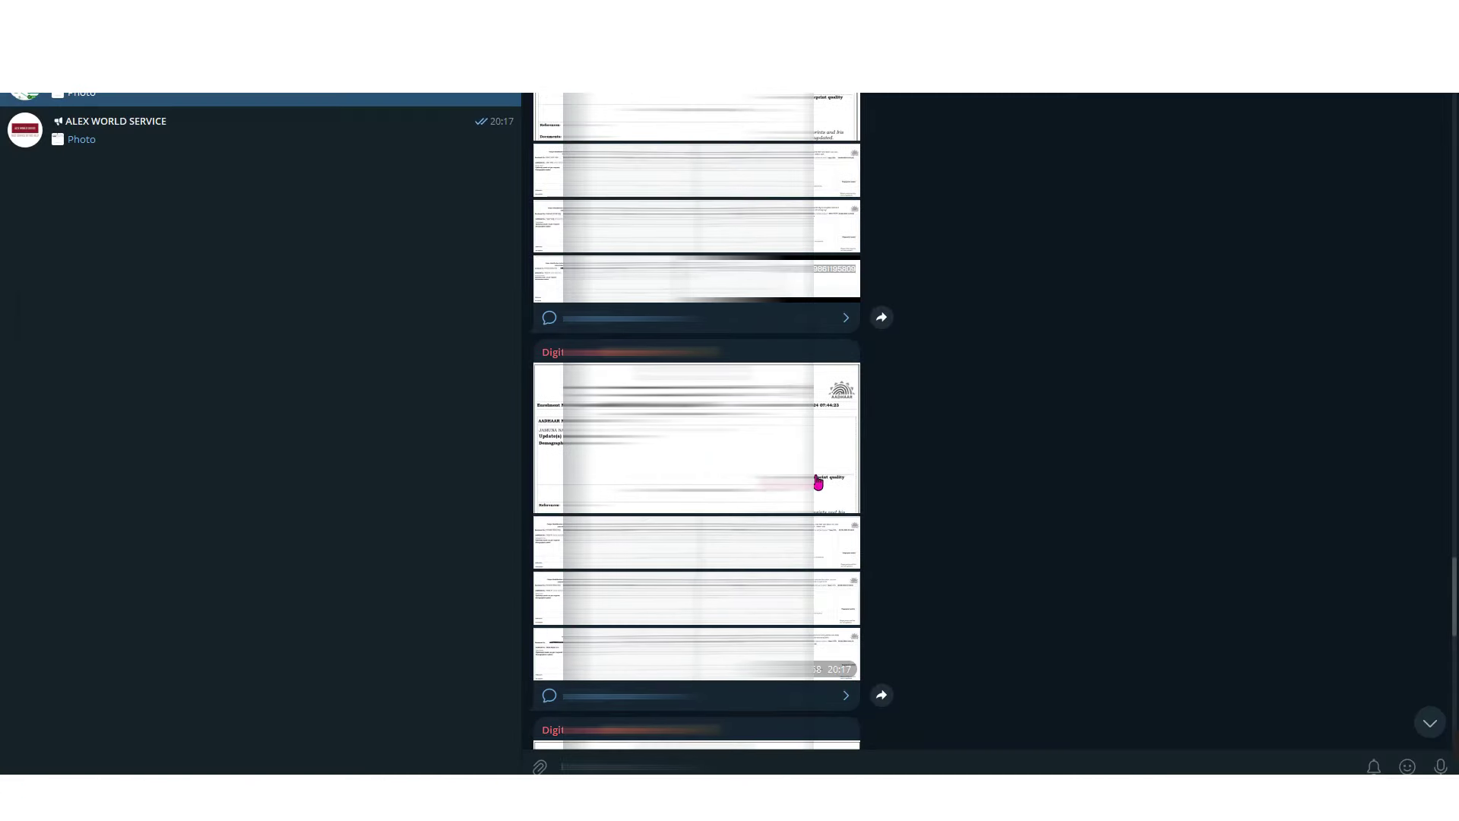
{"action": "scroll", "coordinate": [696, 422], "scroll_direction": "up", "scroll_amount": 10}
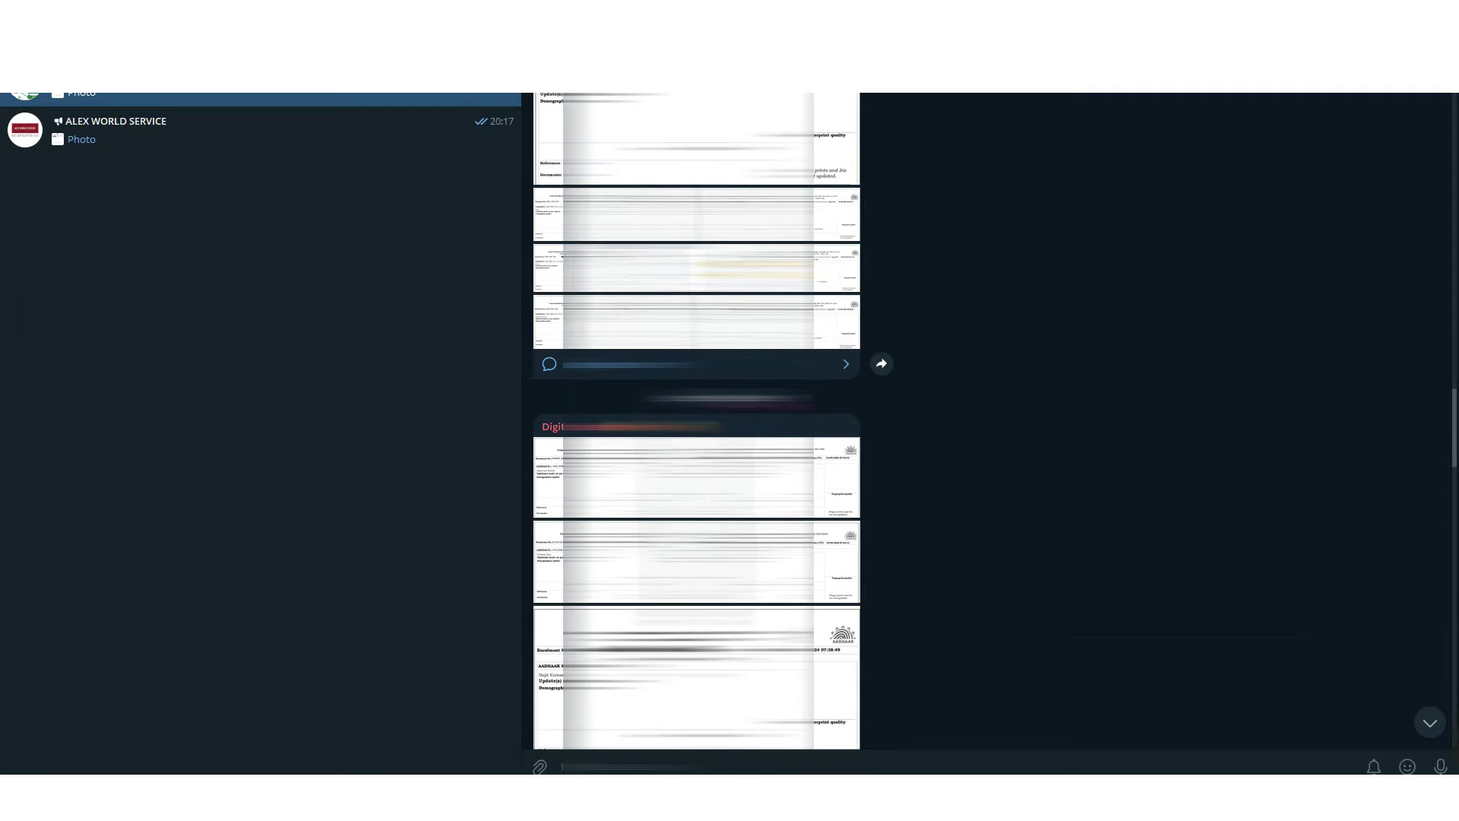
{"action": "scroll", "coordinate": [697, 422], "scroll_direction": "down", "scroll_amount": 10}
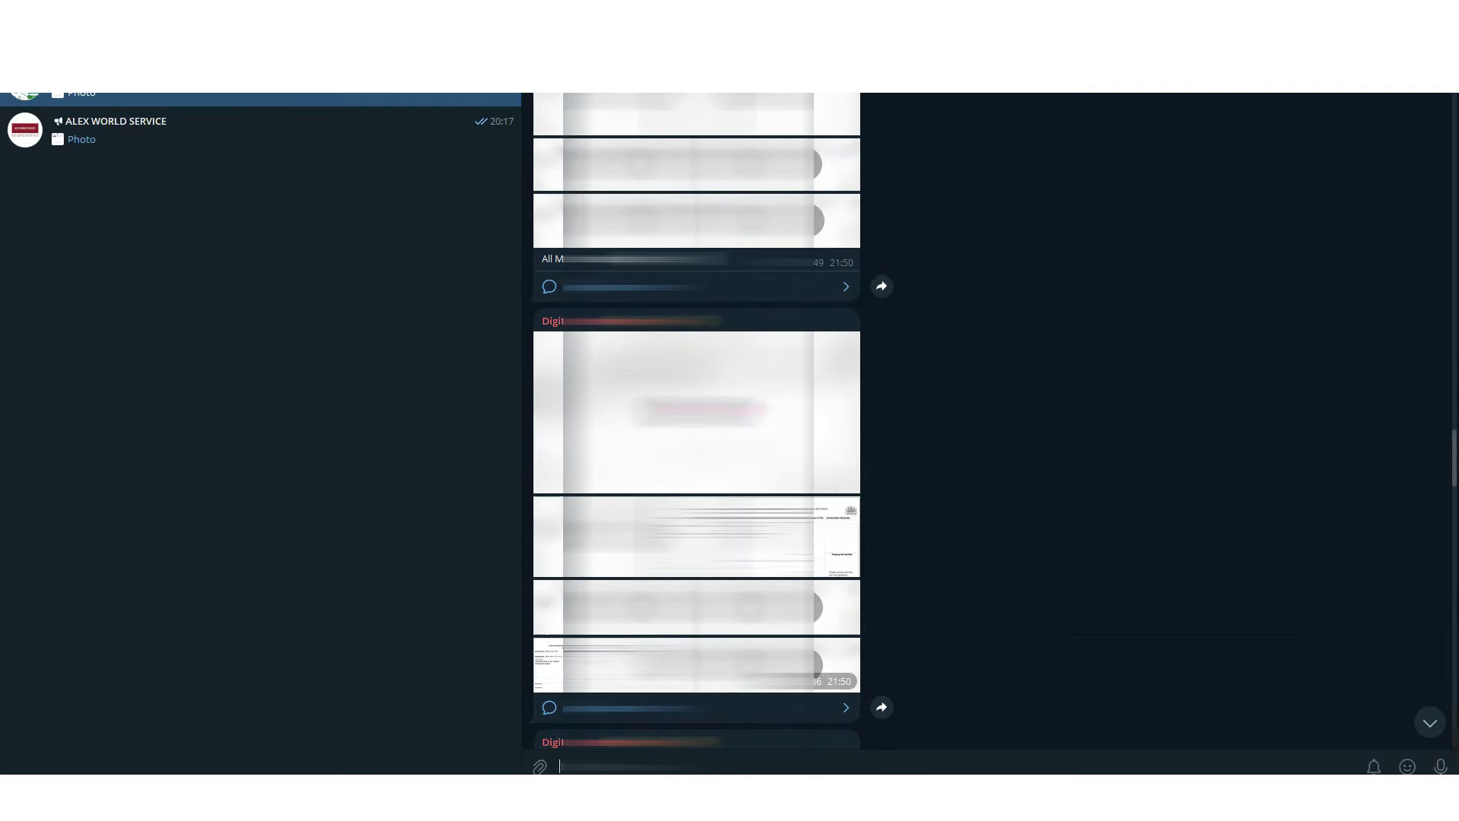
{"action": "scroll", "coordinate": [697, 422], "scroll_direction": "down", "scroll_amount": 10}
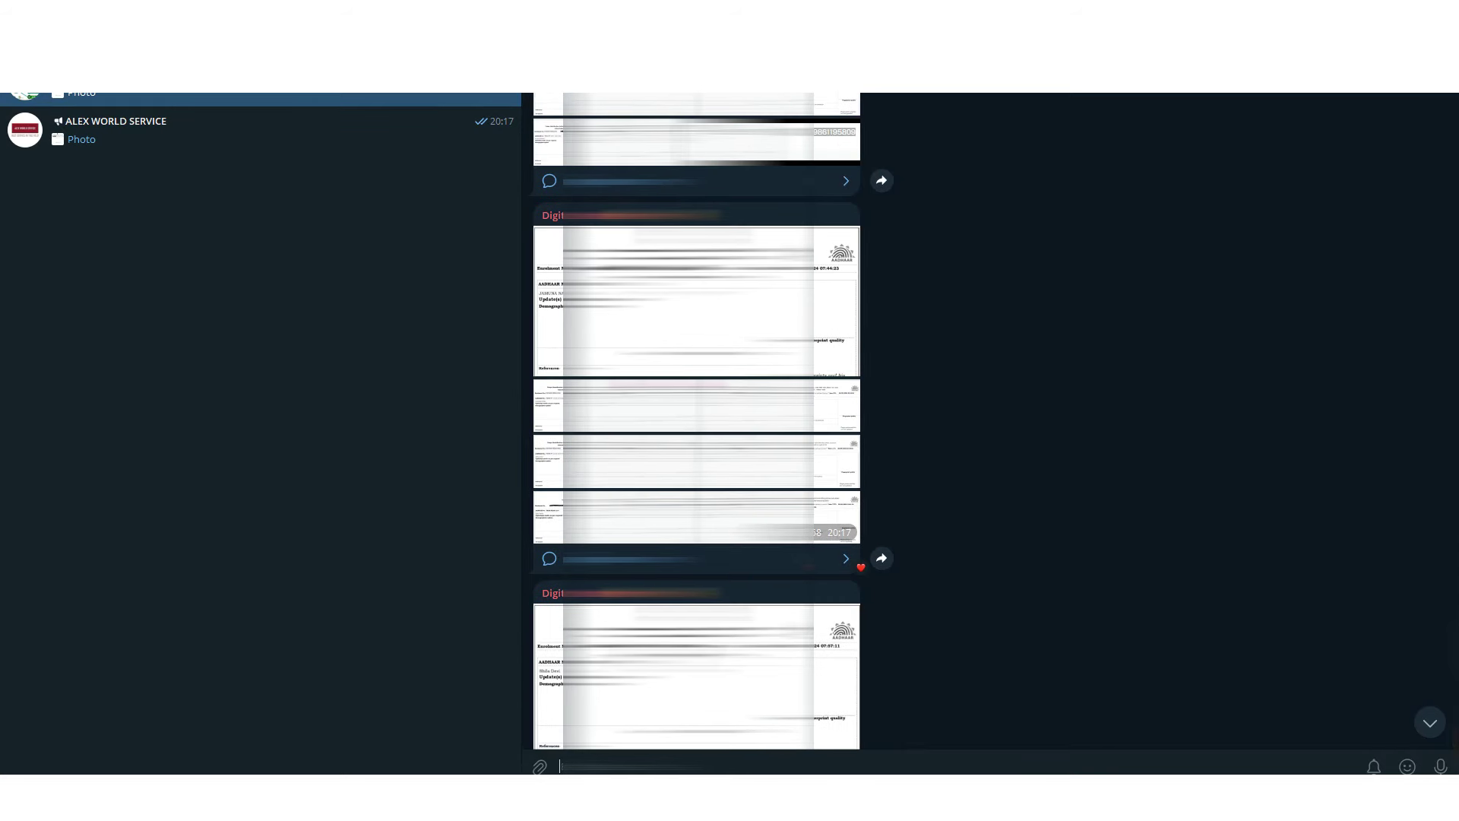
{"action": "scroll", "coordinate": [697, 422], "scroll_direction": "up", "scroll_amount": 8}
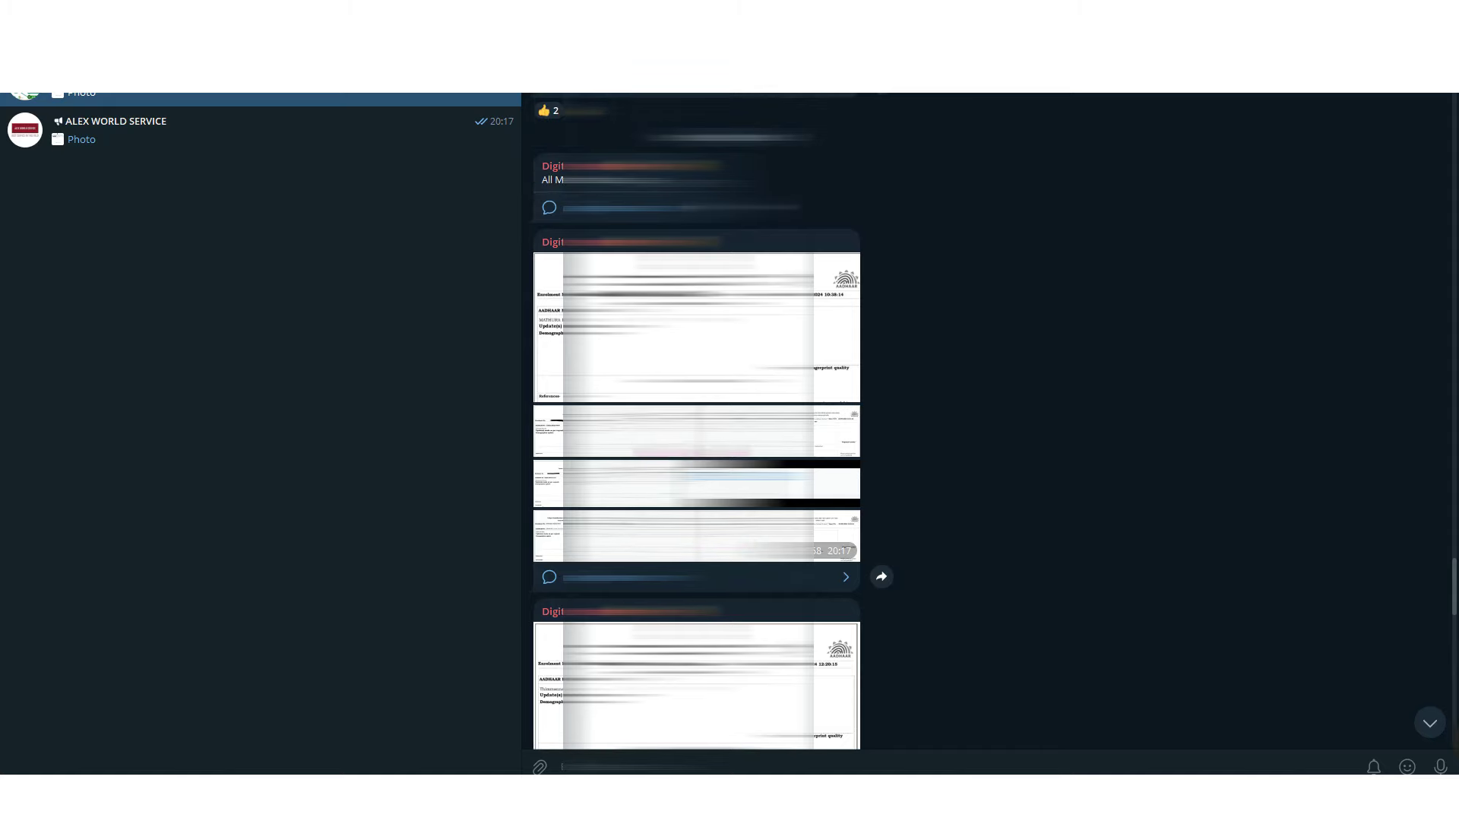
{"action": "scroll", "coordinate": [697, 422], "scroll_direction": "up", "scroll_amount": 8}
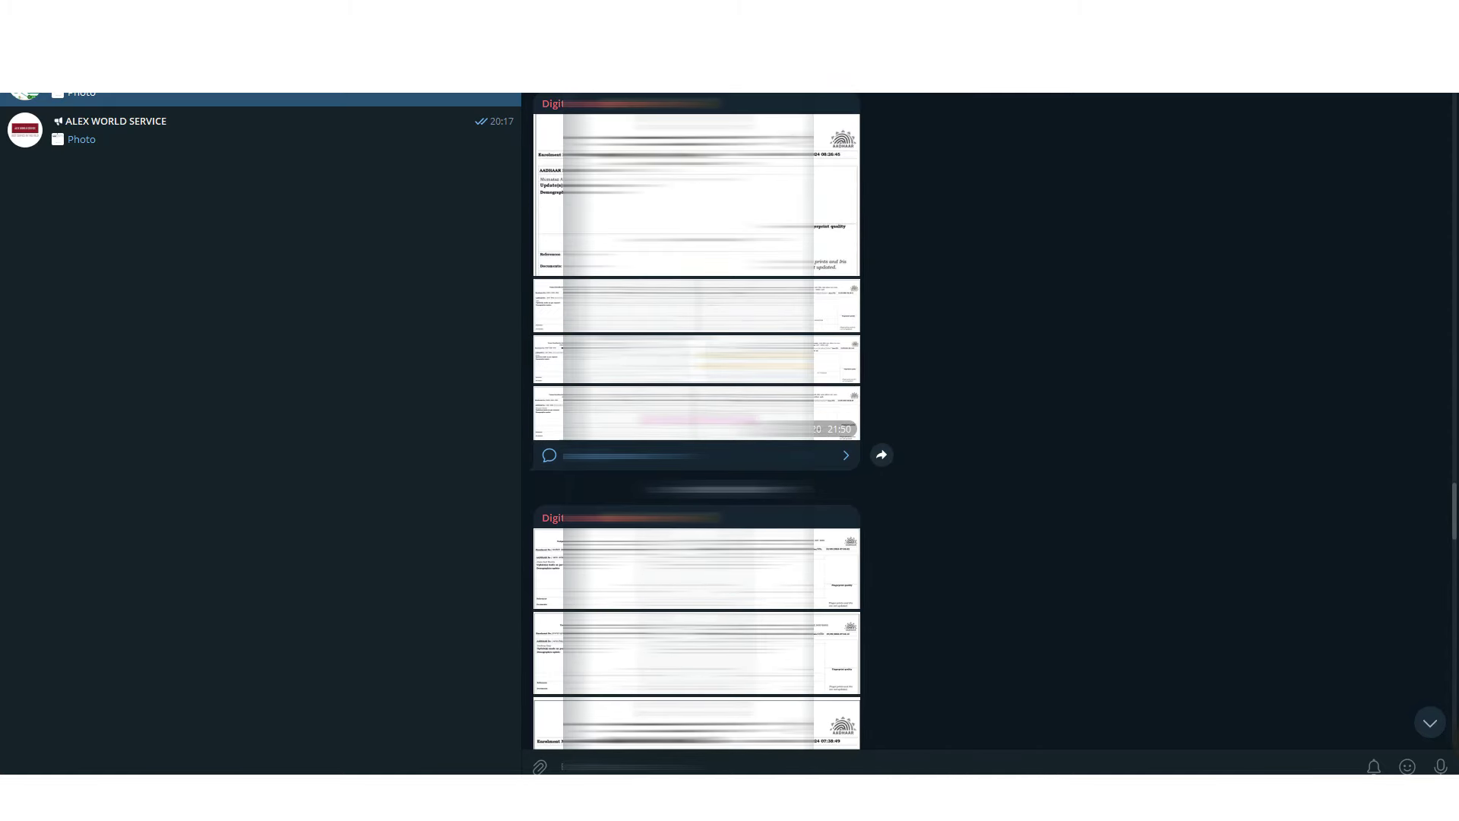
{"action": "scroll", "coordinate": [697, 422], "scroll_direction": "down", "scroll_amount": 10}
{"action": "scroll", "coordinate": [697, 421], "scroll_direction": "up", "scroll_amount": 8}
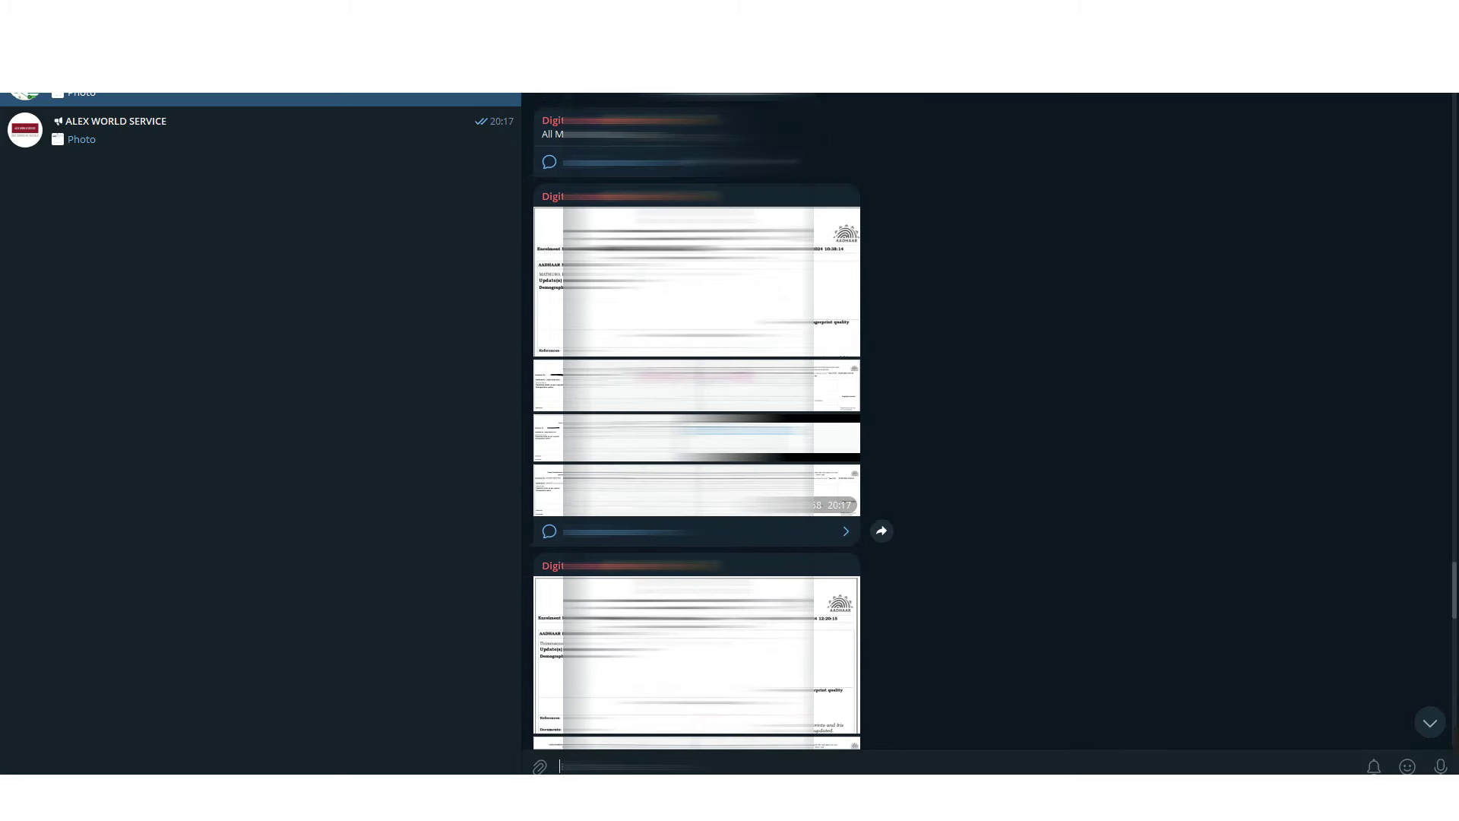
{"action": "scroll", "coordinate": [696, 421], "scroll_direction": "up", "scroll_amount": 10}
{"action": "scroll", "coordinate": [697, 422], "scroll_direction": "down", "scroll_amount": 10}
{"action": "scroll", "coordinate": [697, 421], "scroll_direction": "down", "scroll_amount": 10}
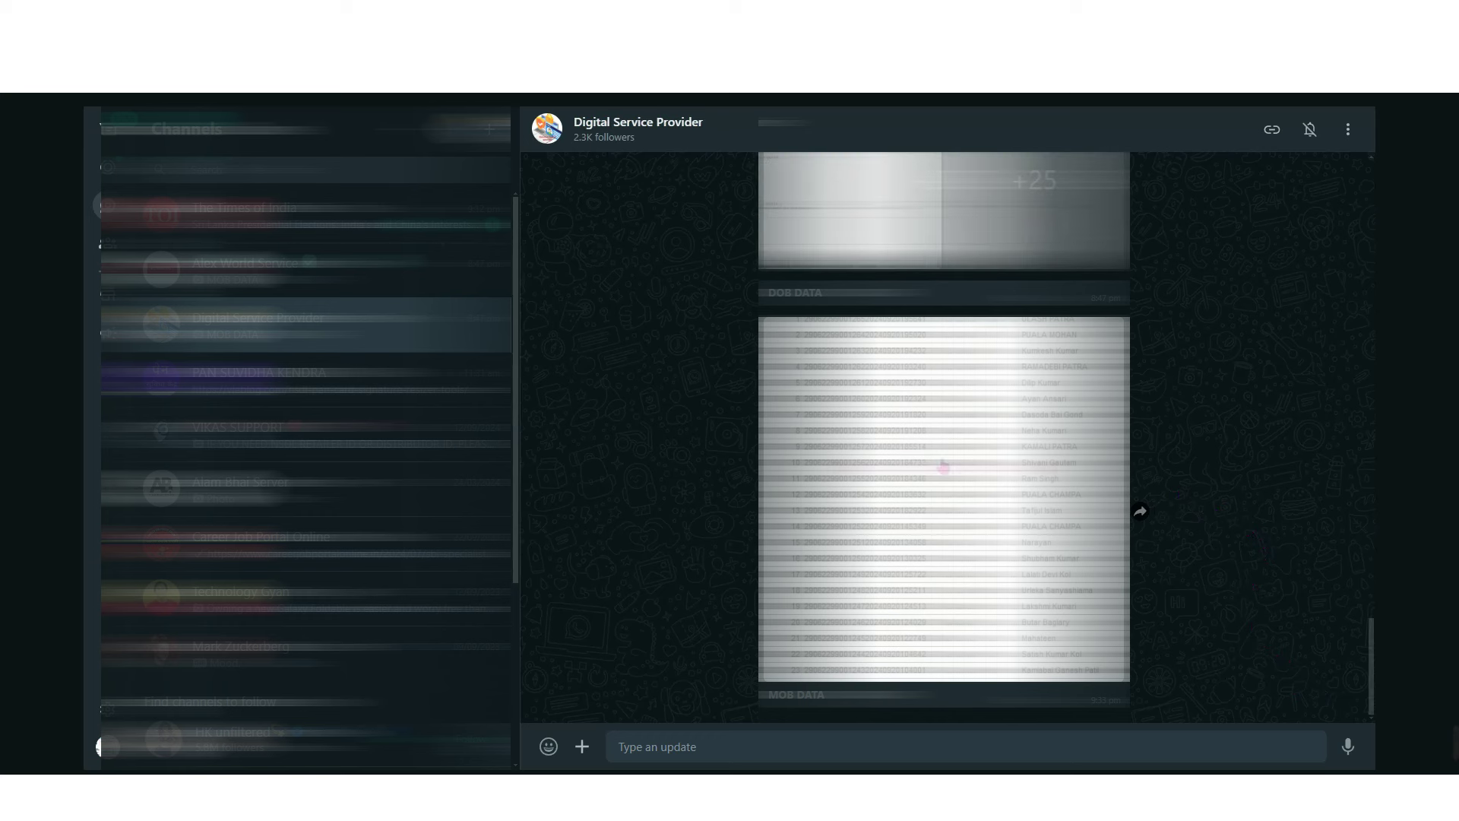
- Switch to the Digital Service Provider channel in WhatsApp and look through its posted mobile, DOB and name data images
{"action": "scroll", "coordinate": [1160, 524], "scroll_direction": "up", "scroll_amount": 2}
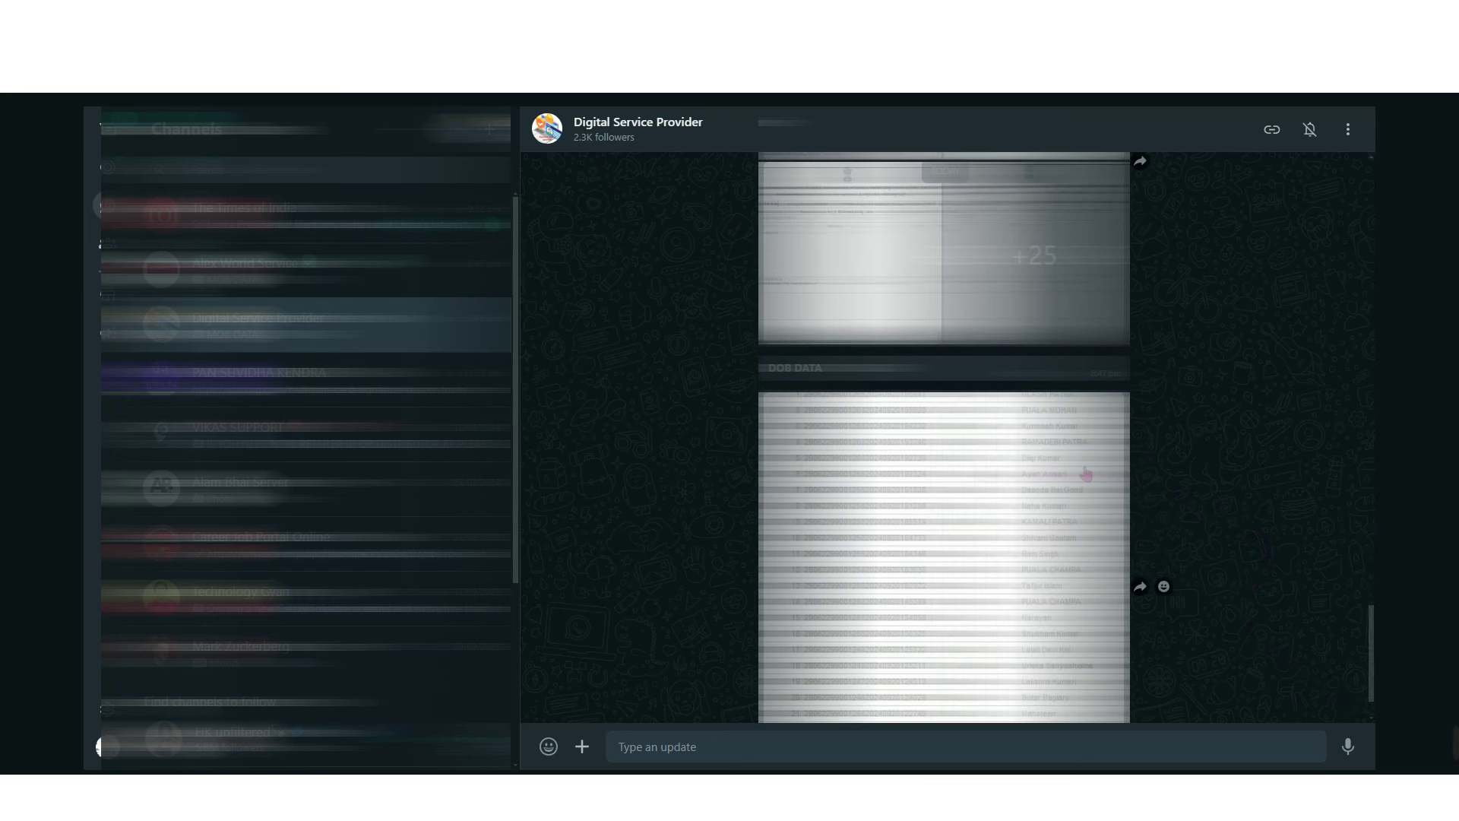
{"action": "scroll", "coordinate": [1086, 474], "scroll_direction": "down", "scroll_amount": 2}
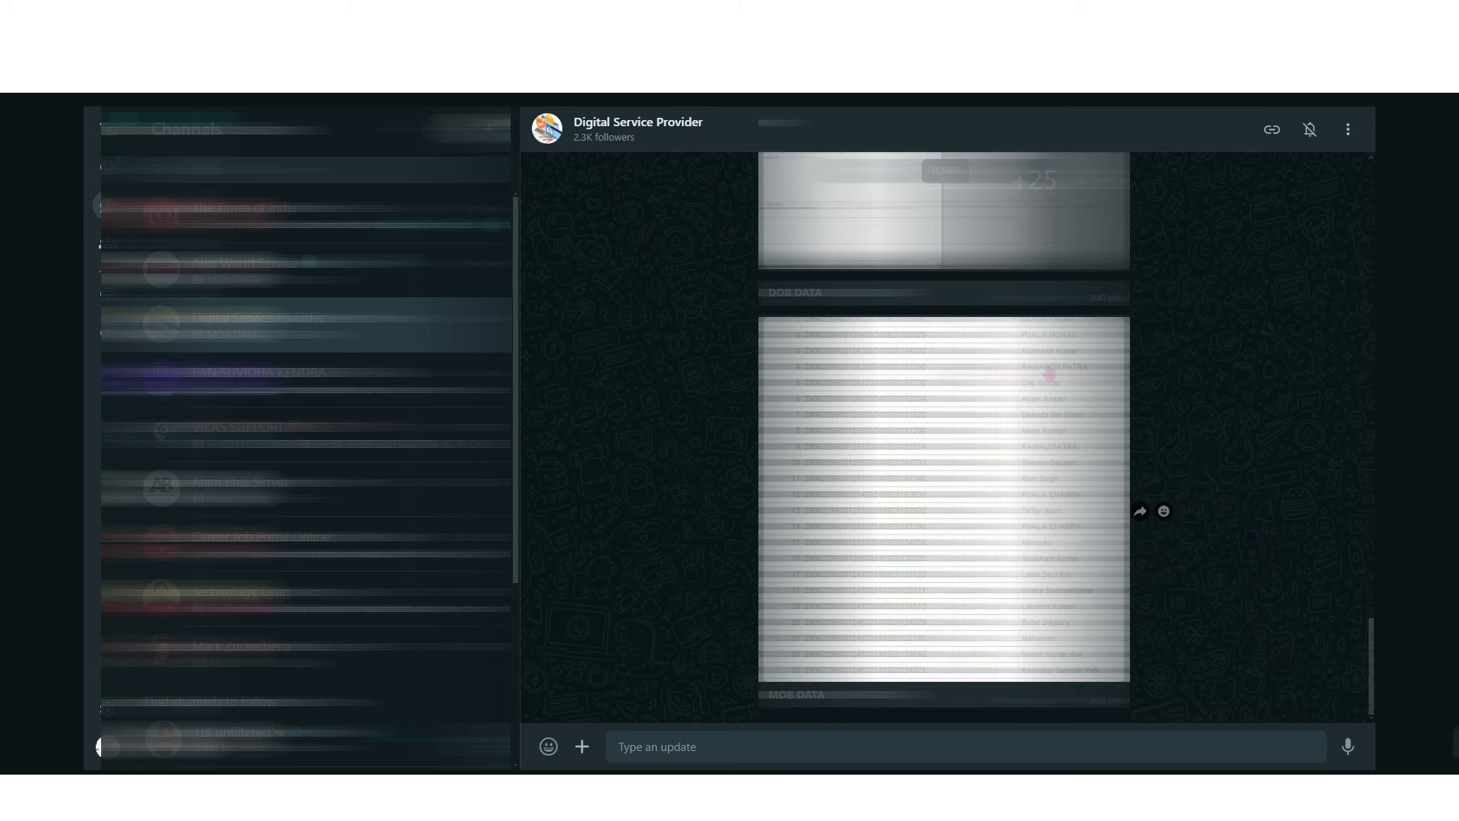
{"action": "scroll", "coordinate": [1014, 398], "scroll_direction": "up", "scroll_amount": 6}
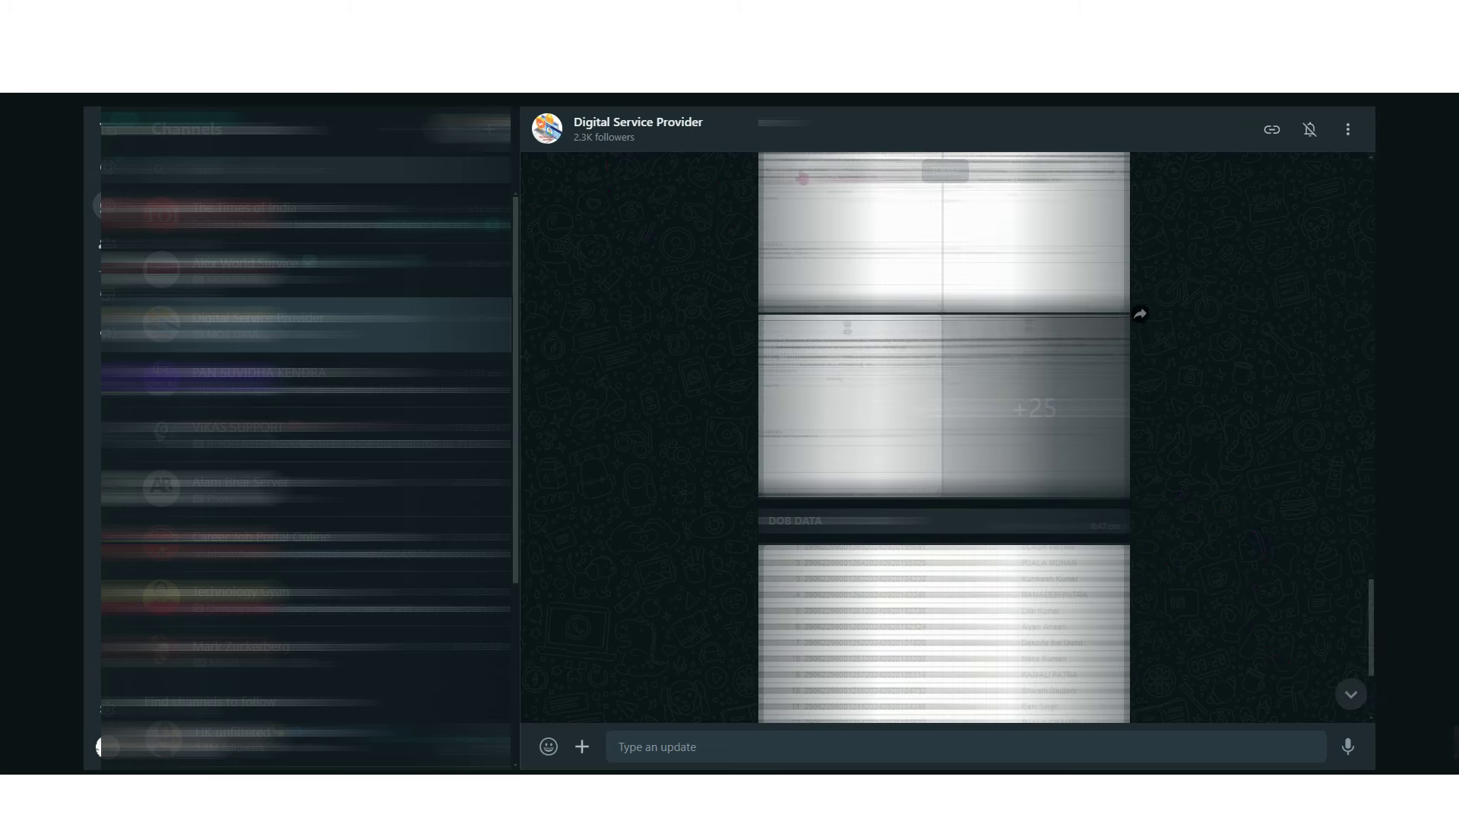
{"action": "scroll", "coordinate": [862, 383], "scroll_direction": "up", "scroll_amount": 2}
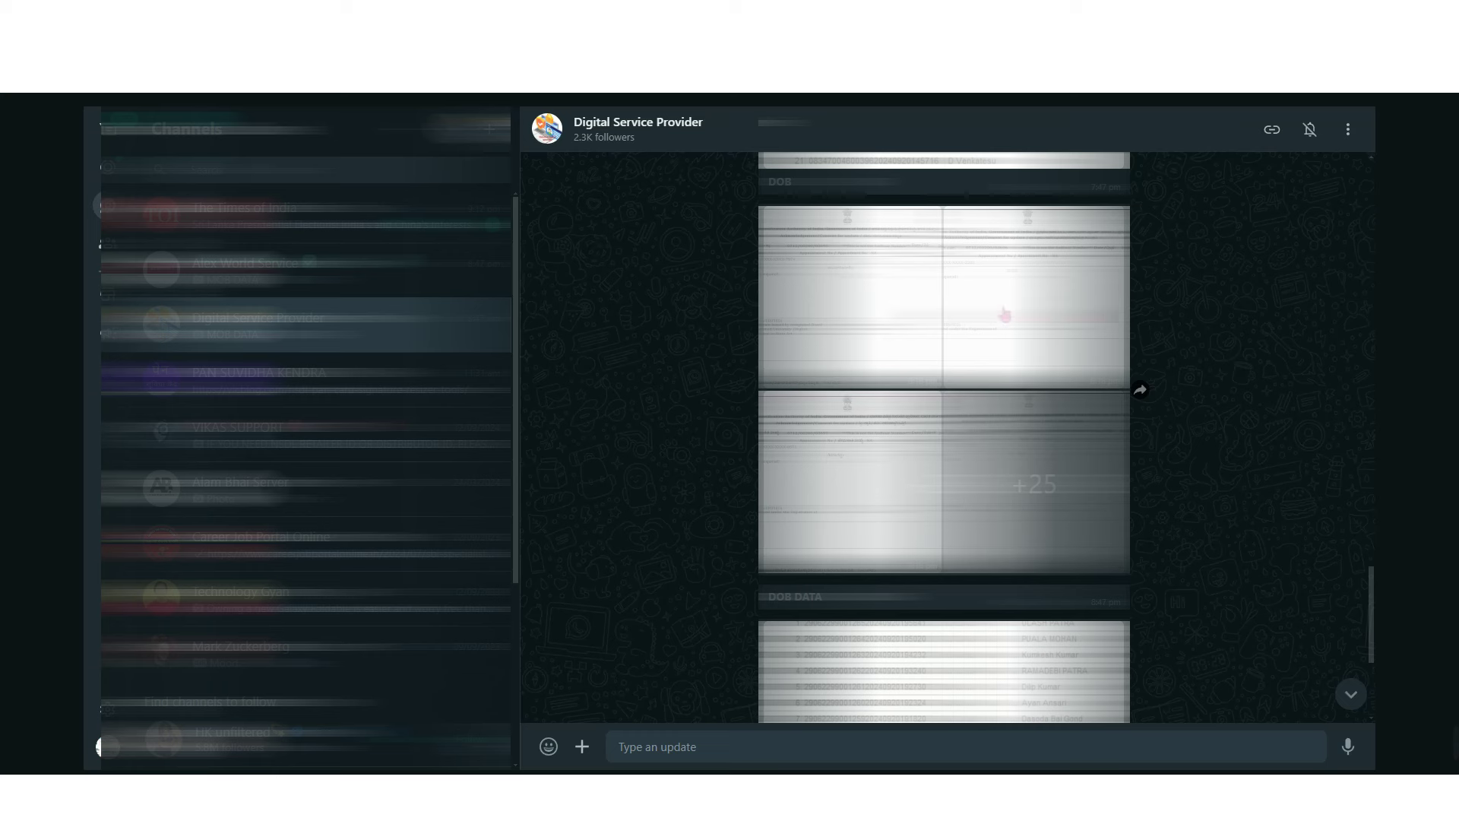
{"action": "scroll", "coordinate": [939, 505], "scroll_direction": "up", "scroll_amount": 3}
{"action": "scroll", "coordinate": [939, 505], "scroll_direction": "up", "scroll_amount": 8}
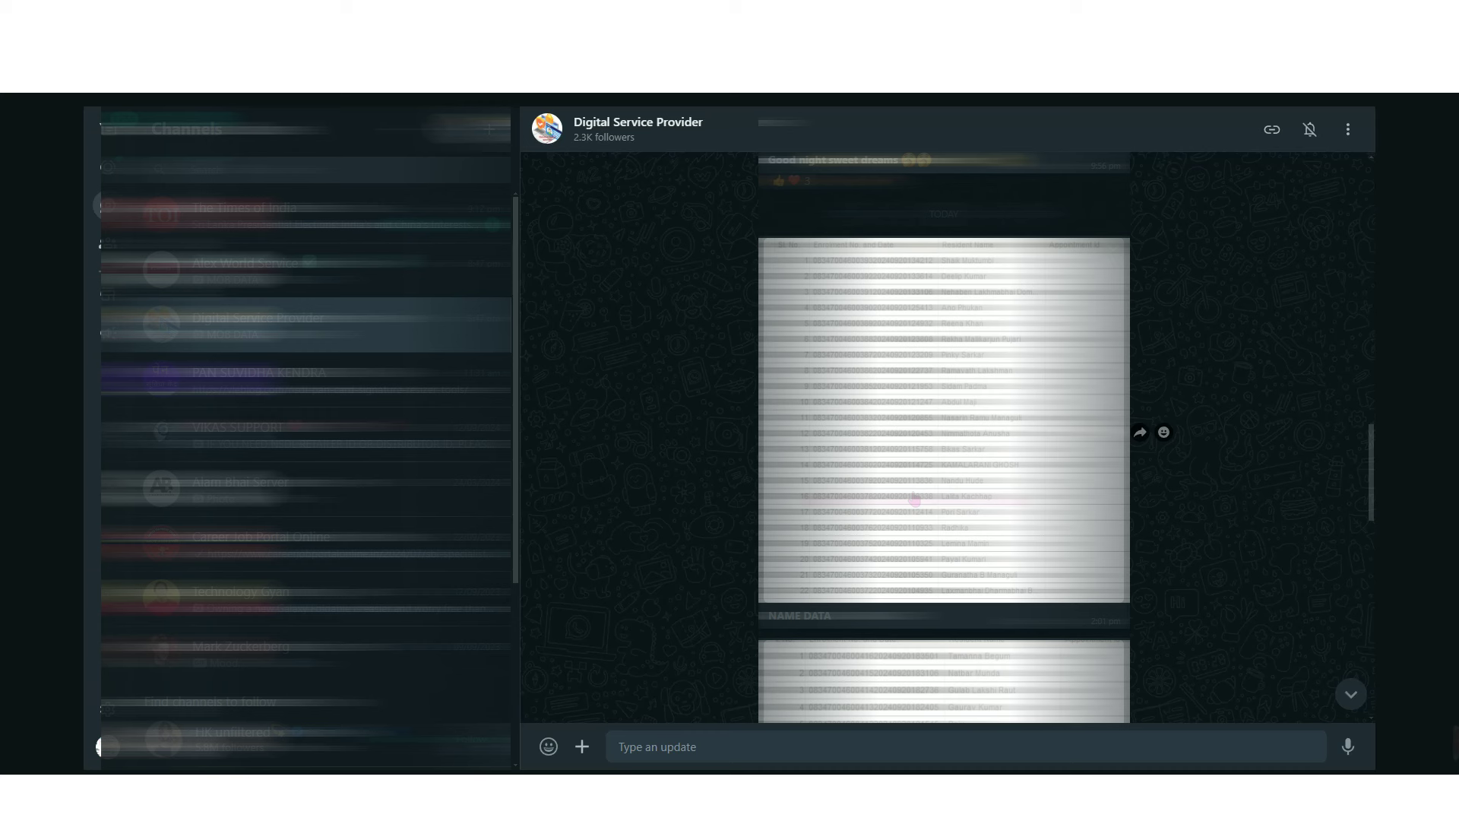
{"action": "scroll", "coordinate": [915, 498], "scroll_direction": "up", "scroll_amount": 3}
{"action": "scroll", "coordinate": [920, 500], "scroll_direction": "down", "scroll_amount": 2}
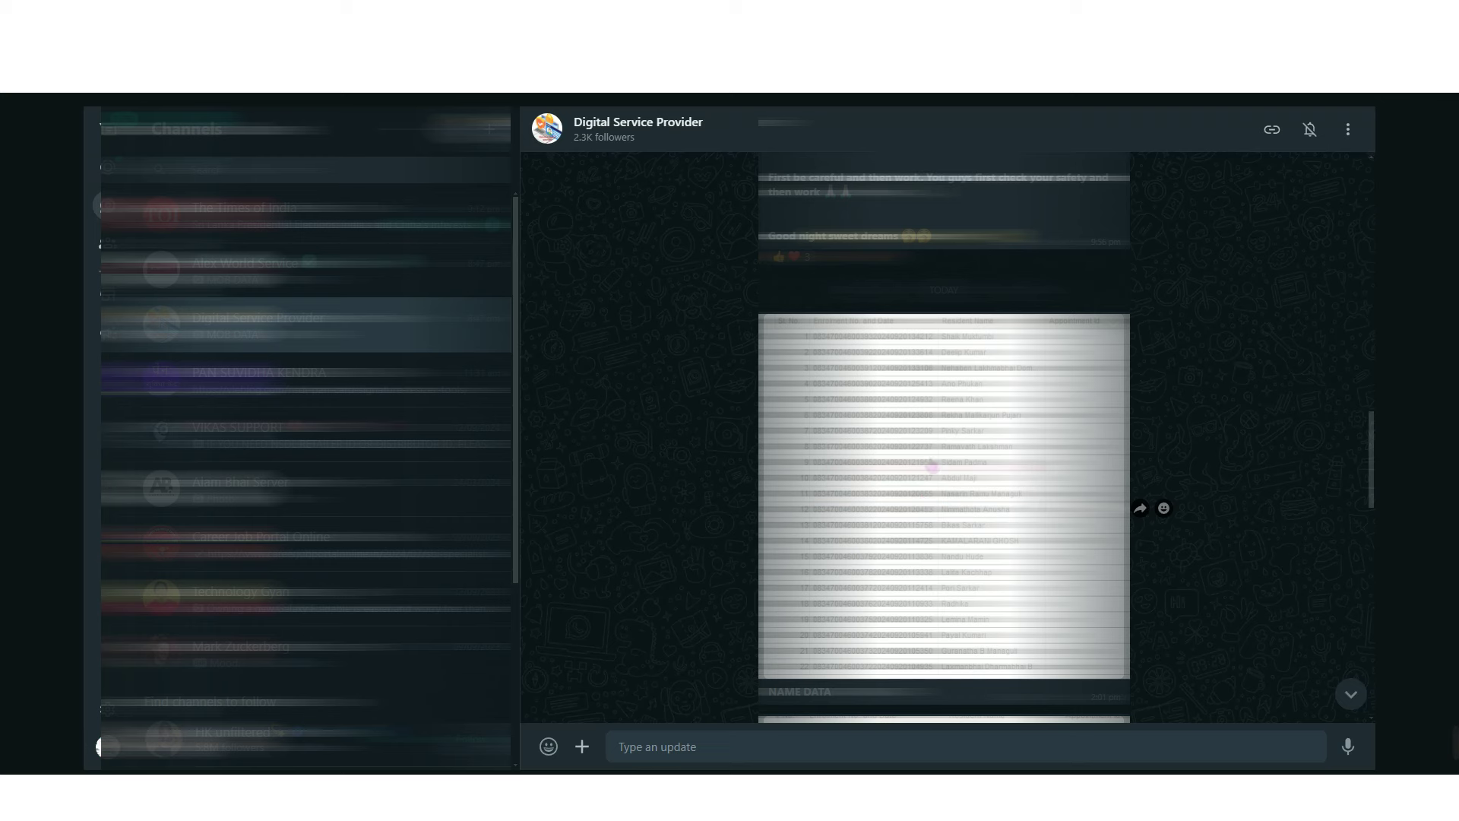
- Browse further posts in the Digital Service Provider channel, examining the MOB DATA and DOB DATA image sets and the notice about full name updates
{"action": "scroll", "coordinate": [923, 502], "scroll_direction": "up", "scroll_amount": 5}
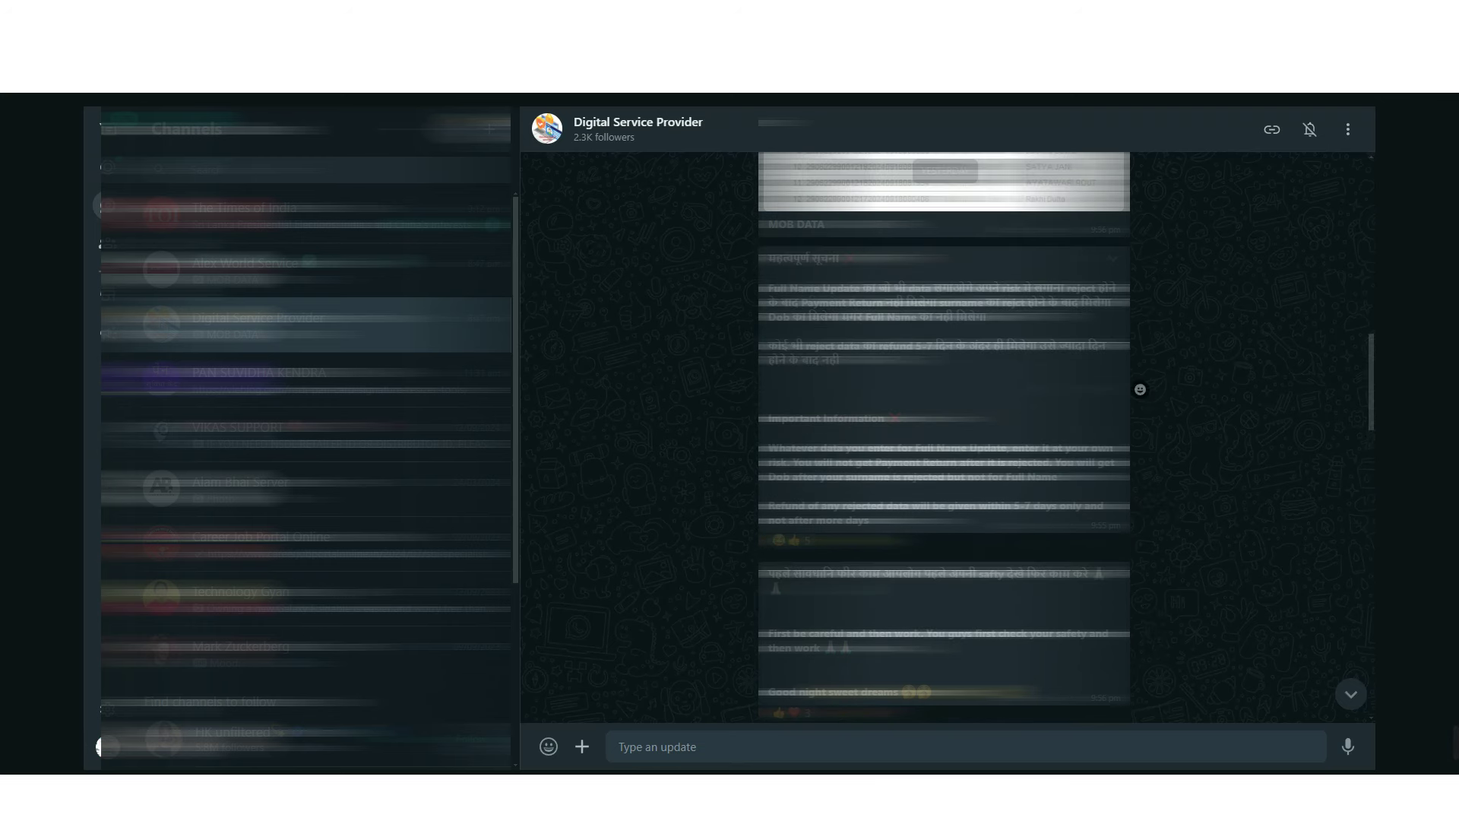
{"action": "scroll", "coordinate": [923, 502], "scroll_direction": "down", "scroll_amount": 5}
{"action": "scroll", "coordinate": [923, 502], "scroll_direction": "up", "scroll_amount": 5}
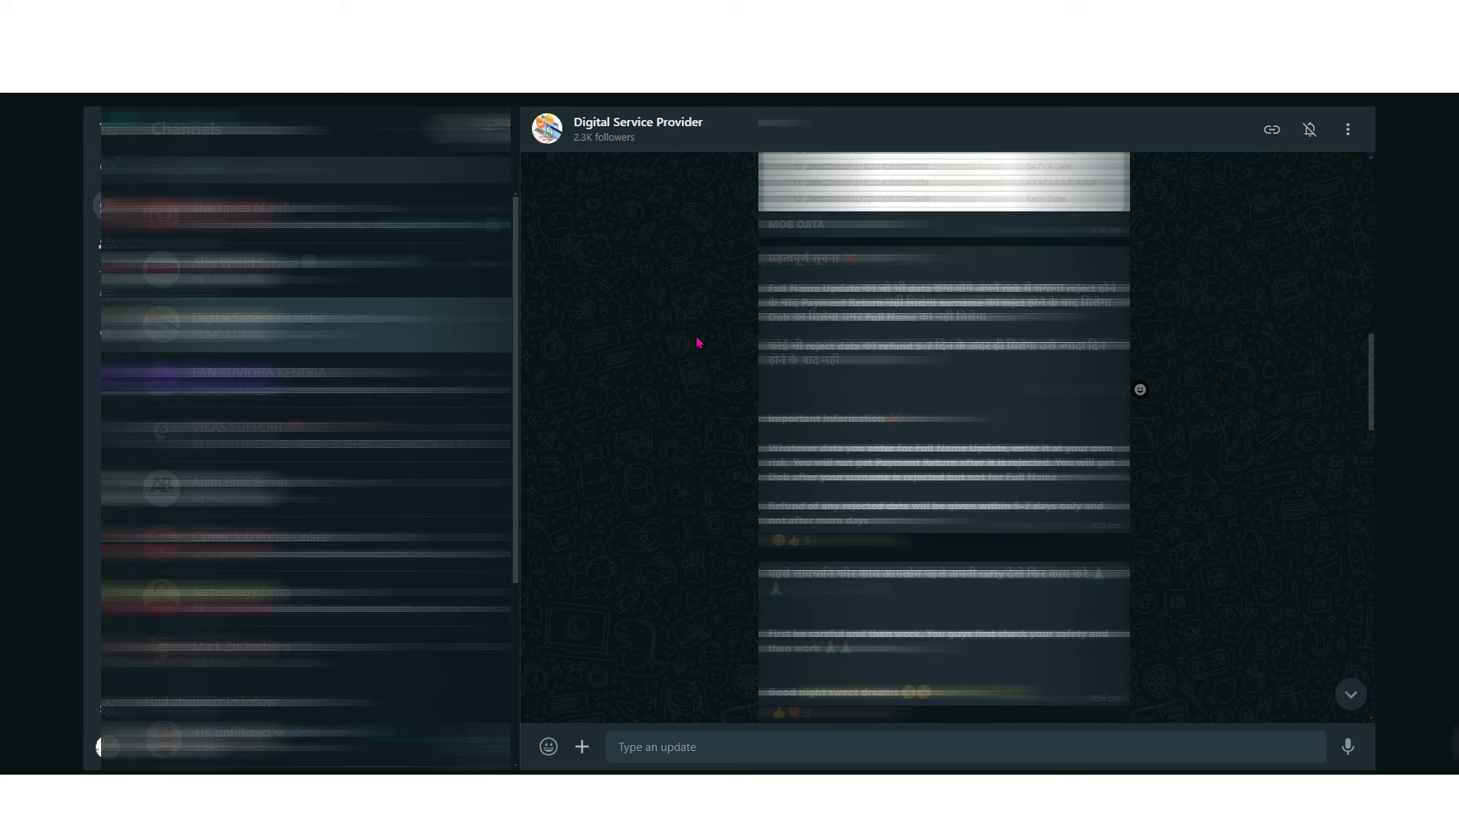
{"action": "scroll", "coordinate": [699, 343], "scroll_direction": "up", "scroll_amount": 5}
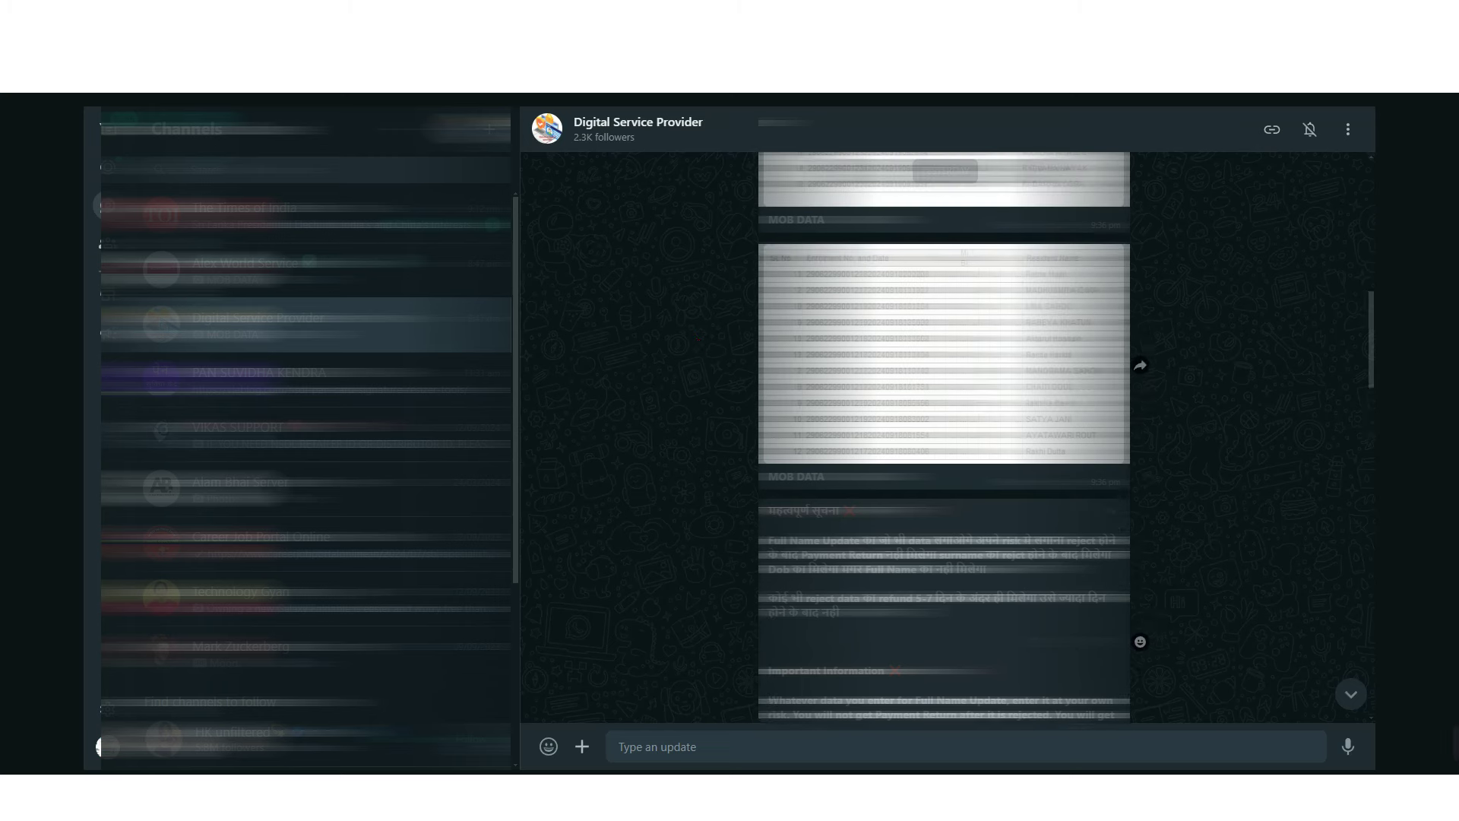
{"action": "scroll", "coordinate": [857, 628], "scroll_direction": "up", "scroll_amount": 8}
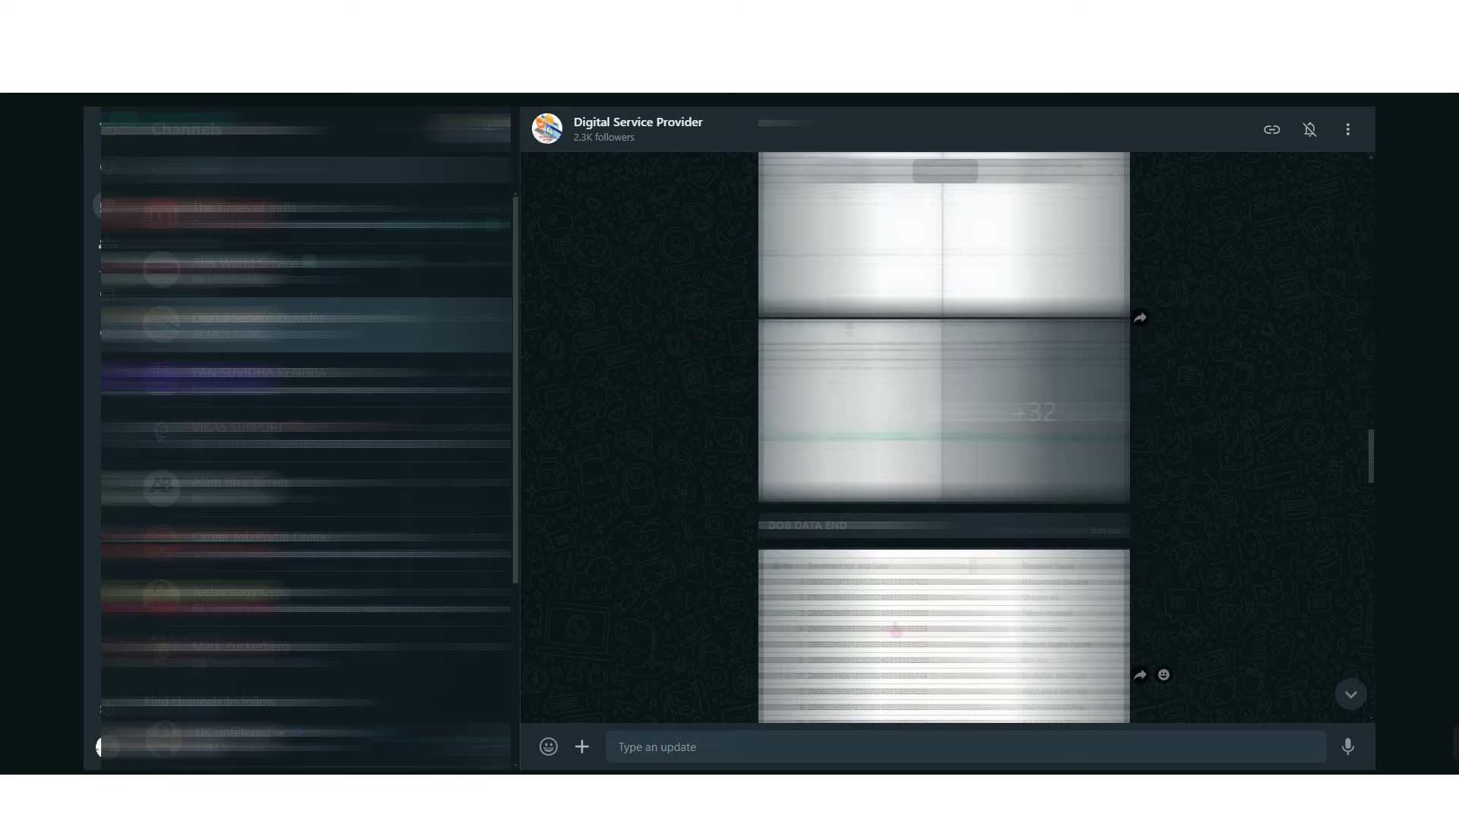
{"action": "scroll", "coordinate": [924, 601], "scroll_direction": "up", "scroll_amount": 8}
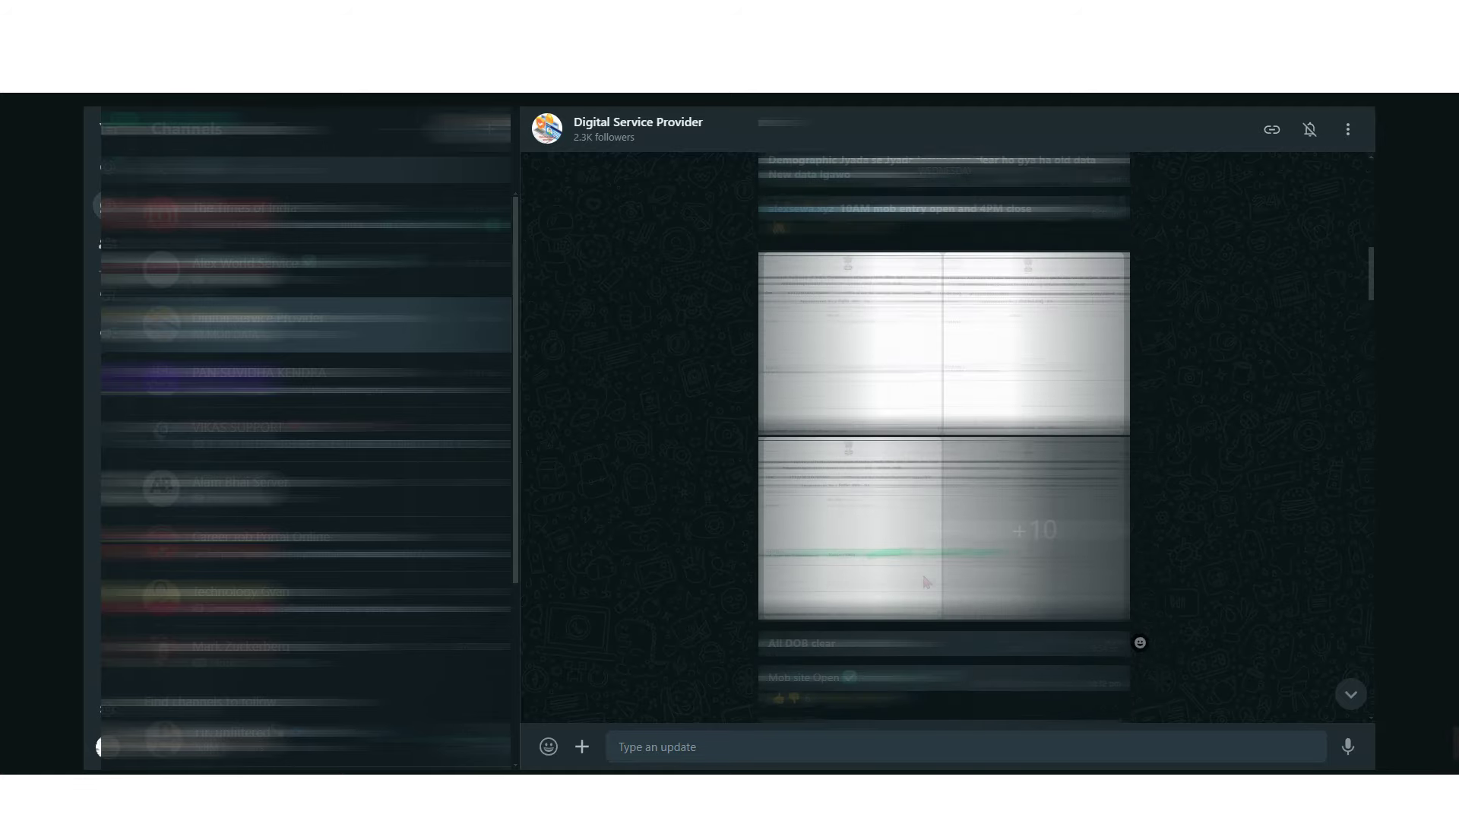
{"action": "scroll", "coordinate": [943, 437], "scroll_direction": "down", "scroll_amount": 10}
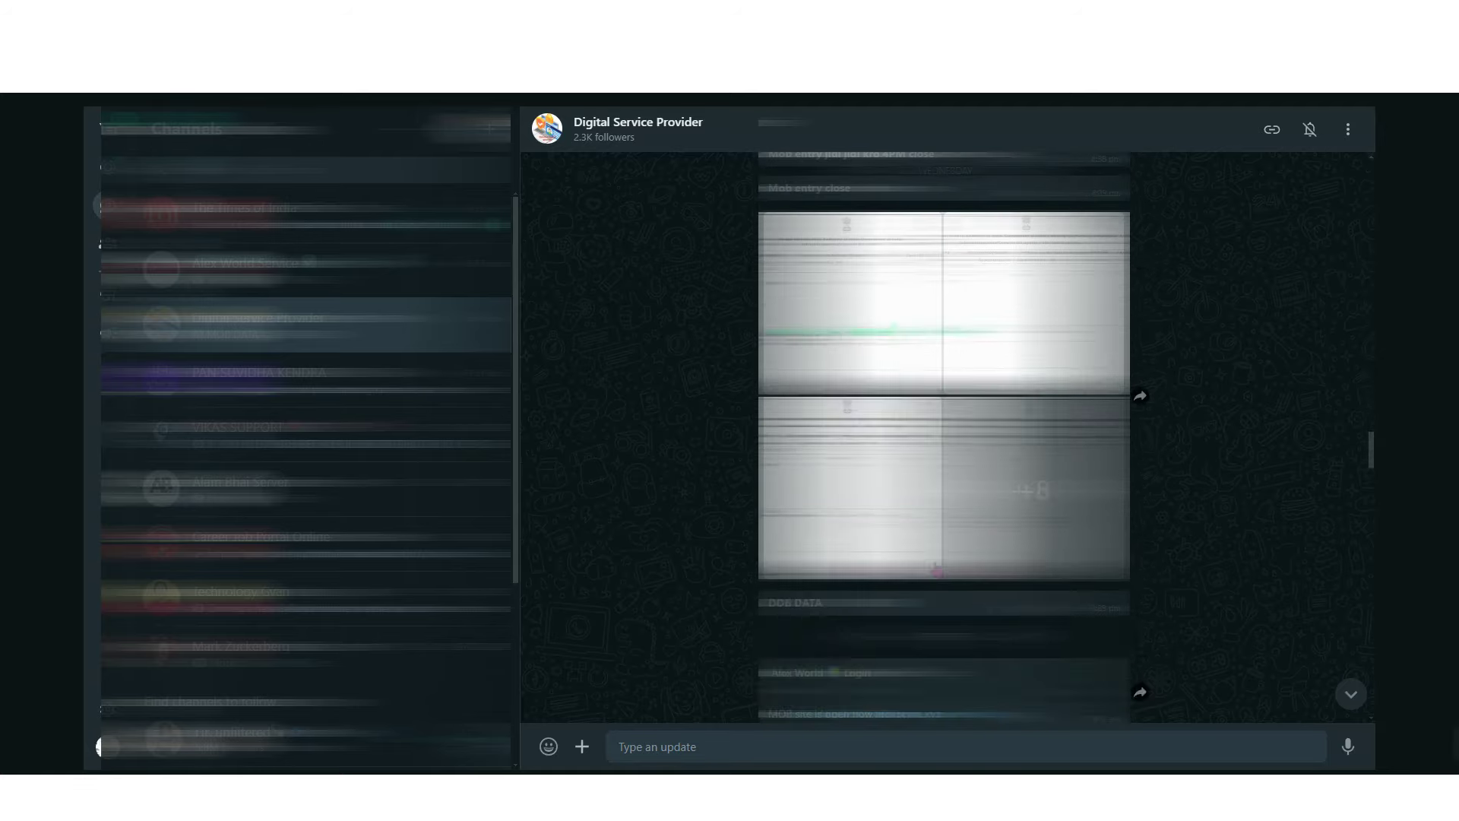
{"action": "scroll", "coordinate": [905, 549], "scroll_direction": "down", "scroll_amount": 10}
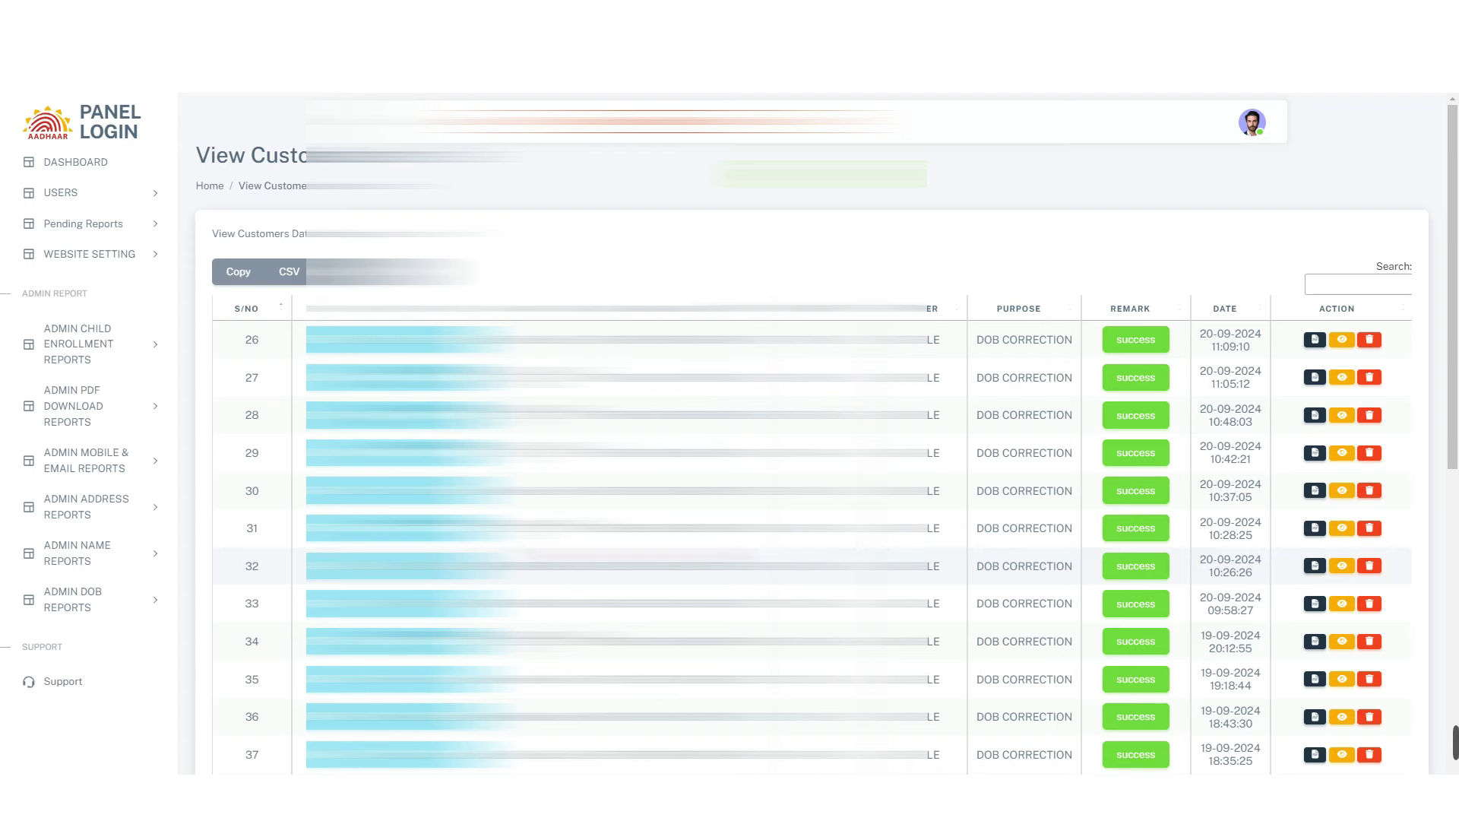
- Switch back to the Aadhaar admin panel and look over the listed successful DOB correction records
{"action": "scroll", "coordinate": [836, 494], "scroll_direction": "down", "scroll_amount": 10}
{"action": "scroll", "coordinate": [836, 494], "scroll_direction": "up", "scroll_amount": 10}
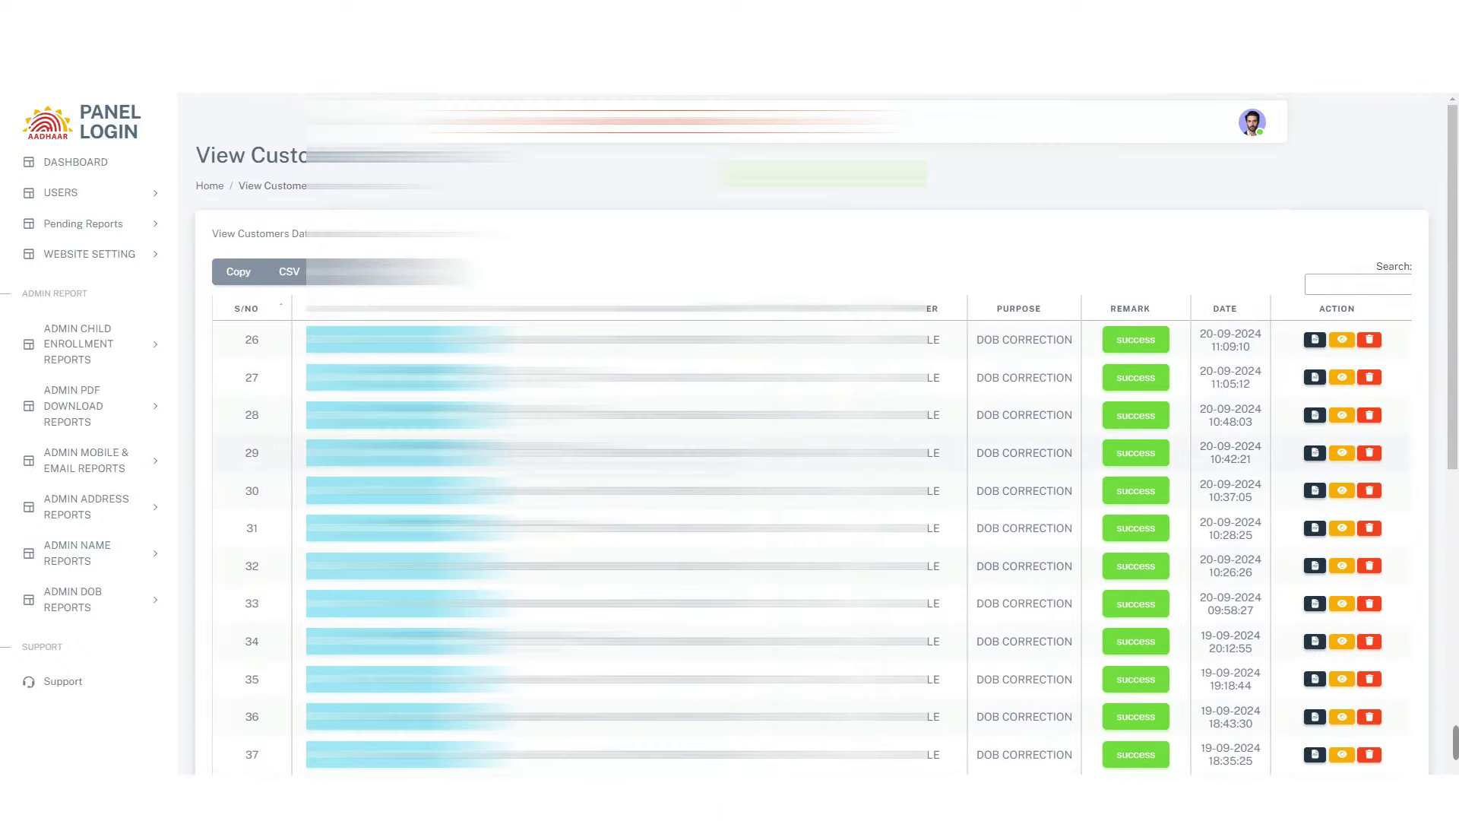